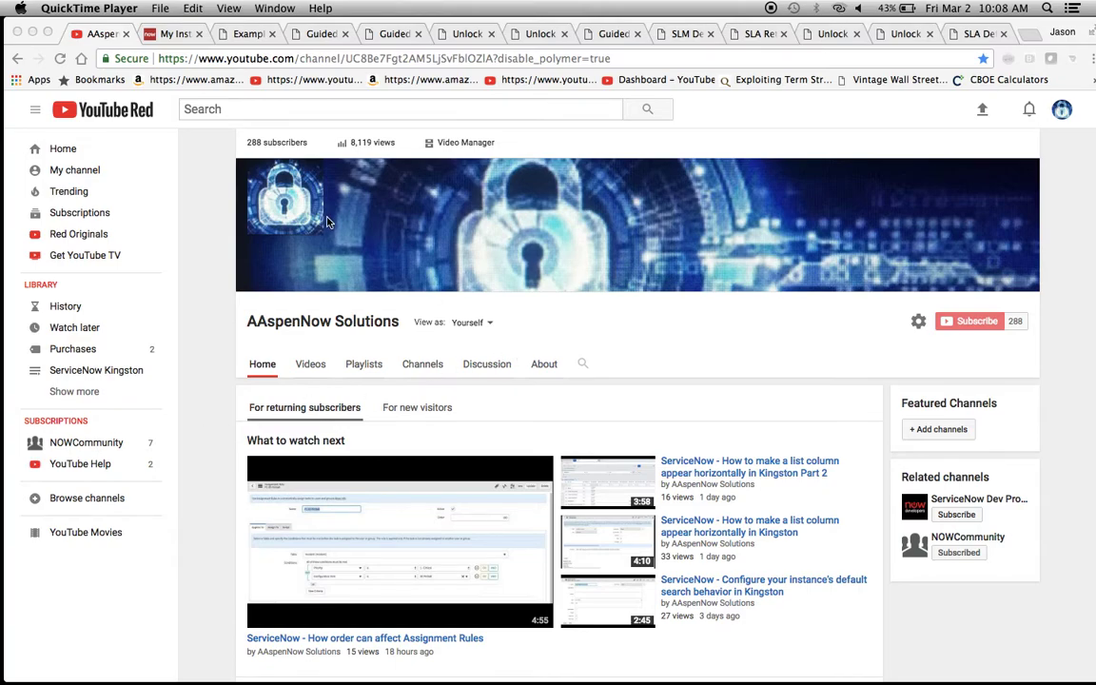
Review the overall statistics of the Guided Tours Overview dashboard, including tour completions and top watched pages
{"action": "left_click", "coordinate": [247, 34]}
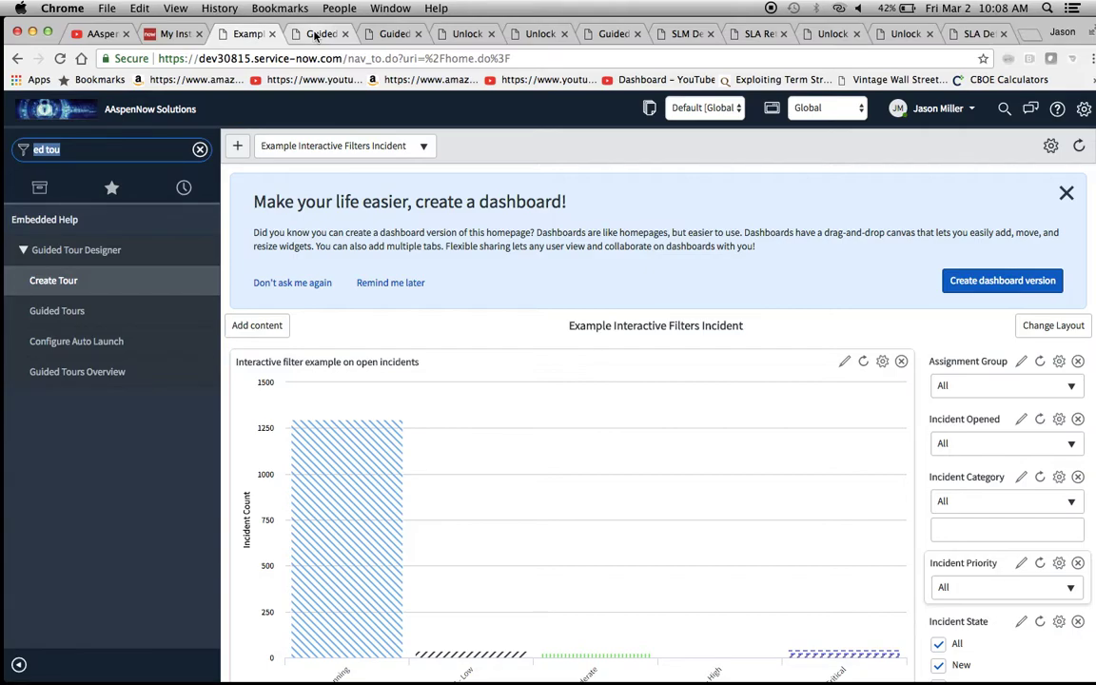
{"action": "left_click", "coordinate": [315, 35]}
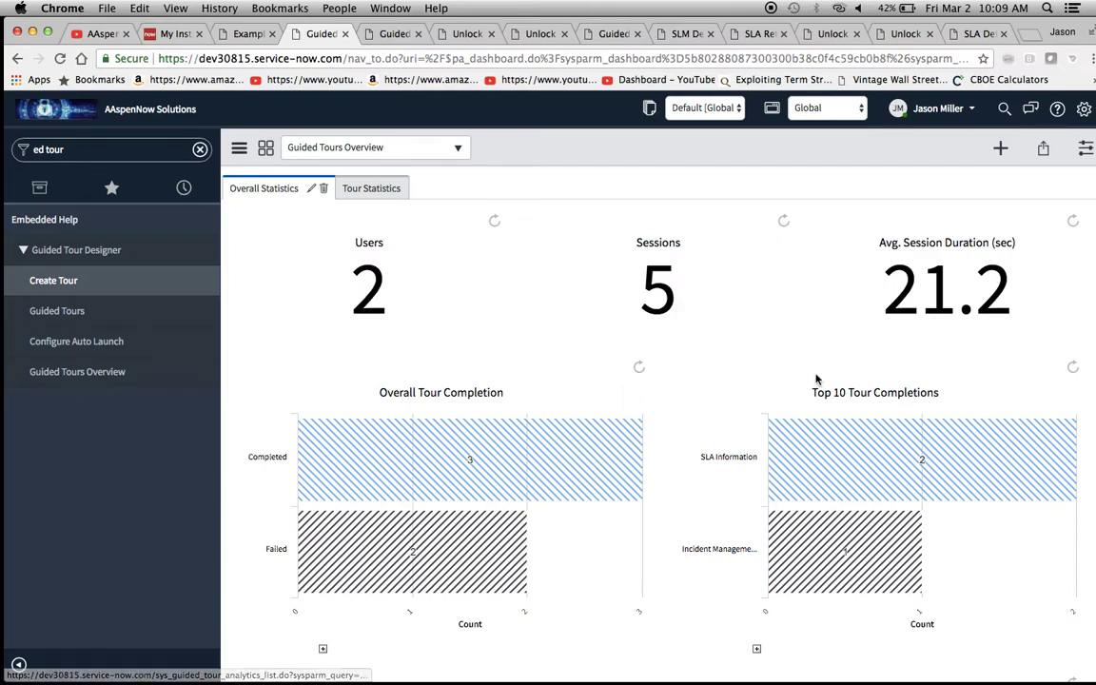
{"action": "scroll", "coordinate": [815, 380], "scroll_direction": "down", "scroll_amount": 3}
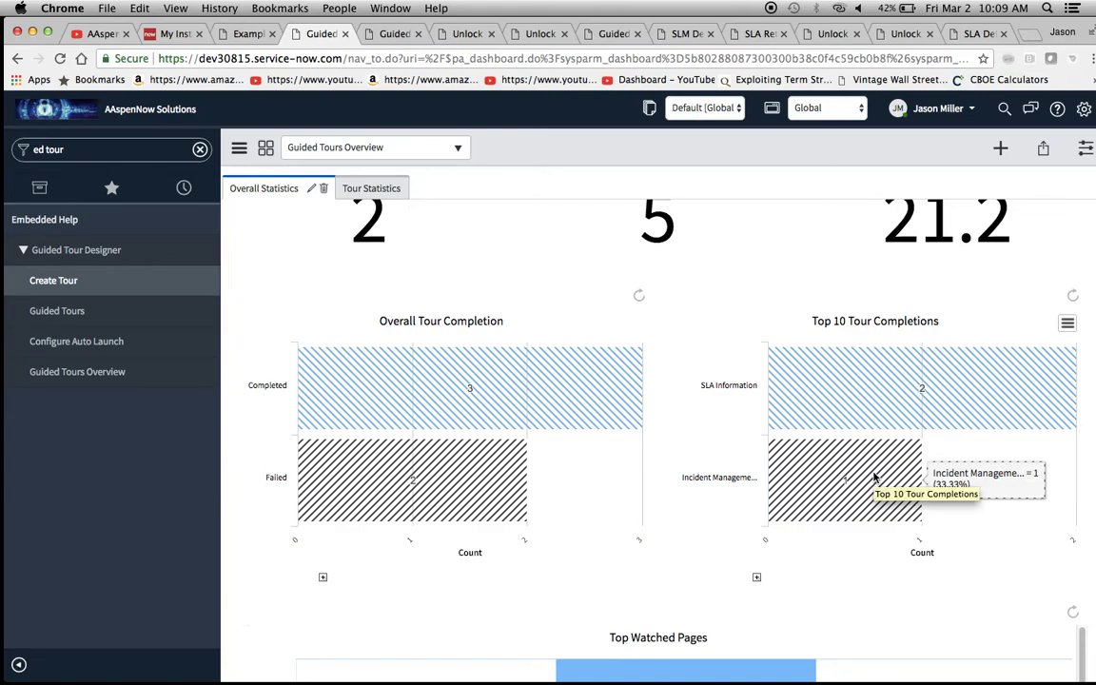
{"action": "scroll", "coordinate": [876, 477], "scroll_direction": "down", "scroll_amount": 5}
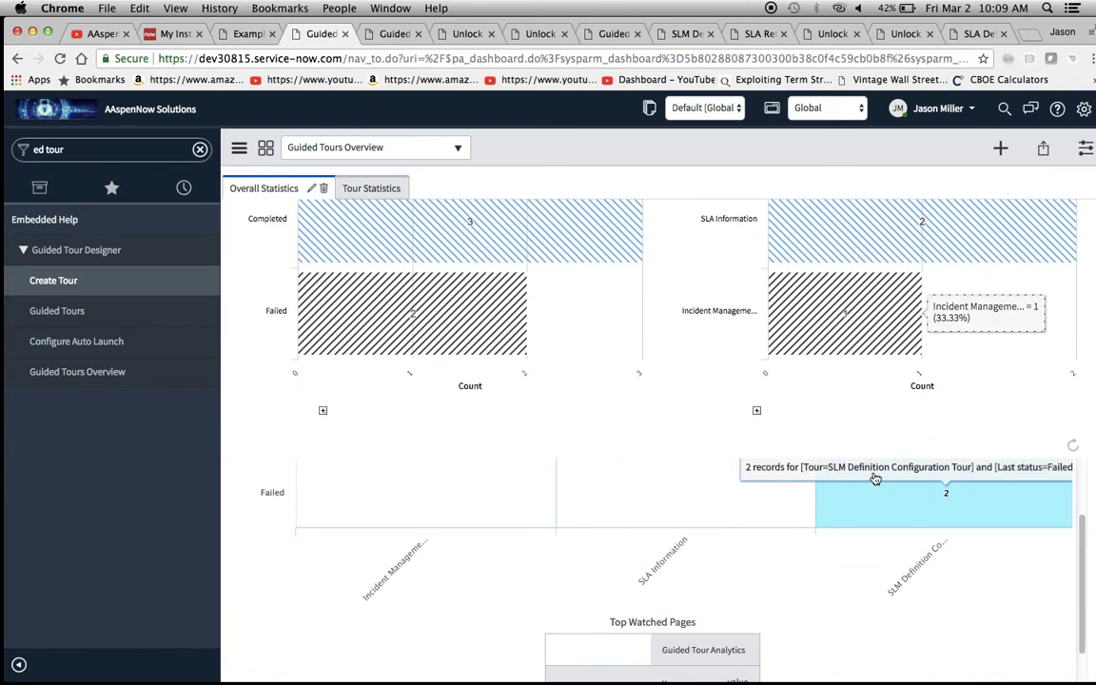
{"action": "scroll", "coordinate": [876, 597], "scroll_direction": "down", "scroll_amount": 6}
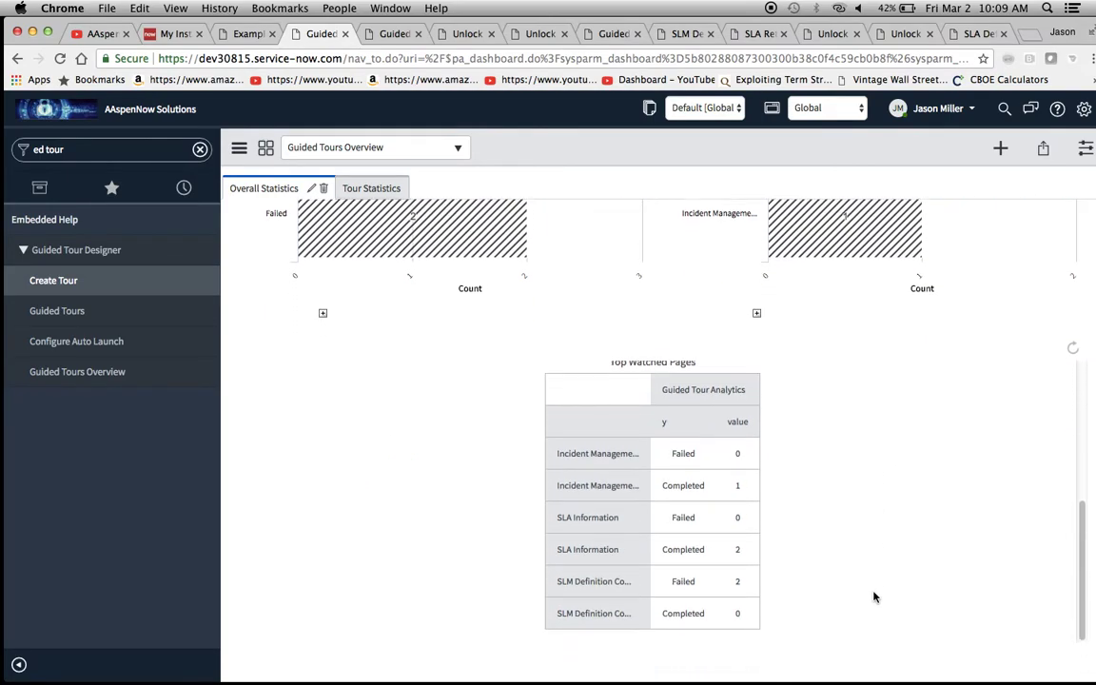
{"action": "scroll", "coordinate": [875, 596], "scroll_direction": "up", "scroll_amount": 10}
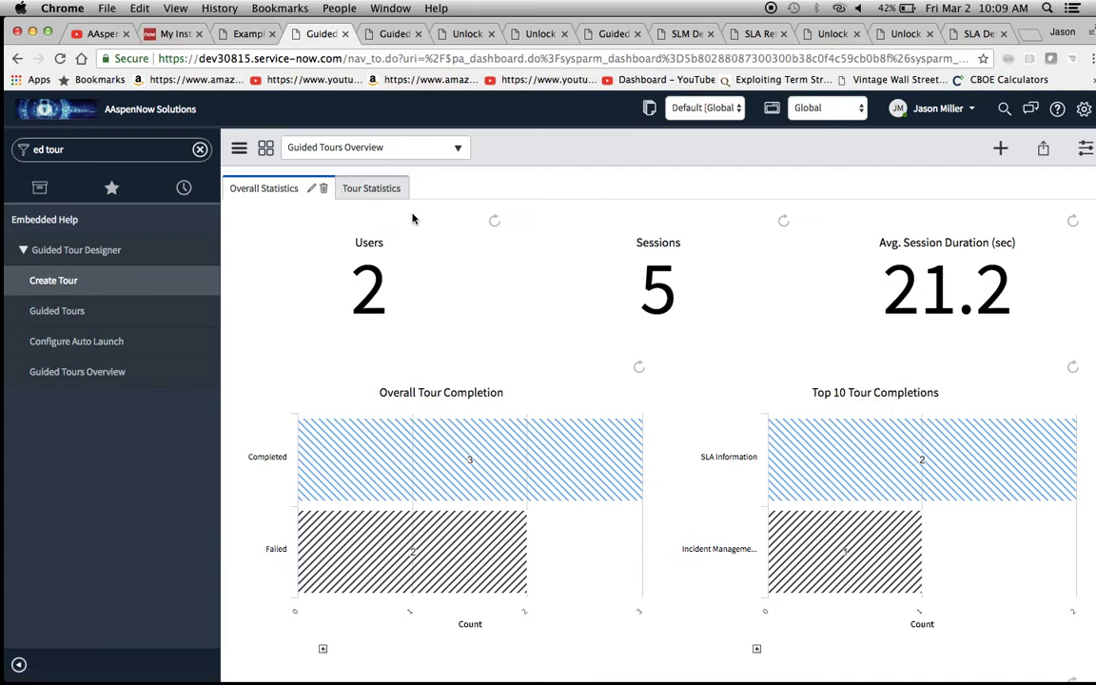
Examine the tour statistics by expanding the SLA Information tour and previewing its first analytics record
{"action": "left_click", "coordinate": [391, 34]}
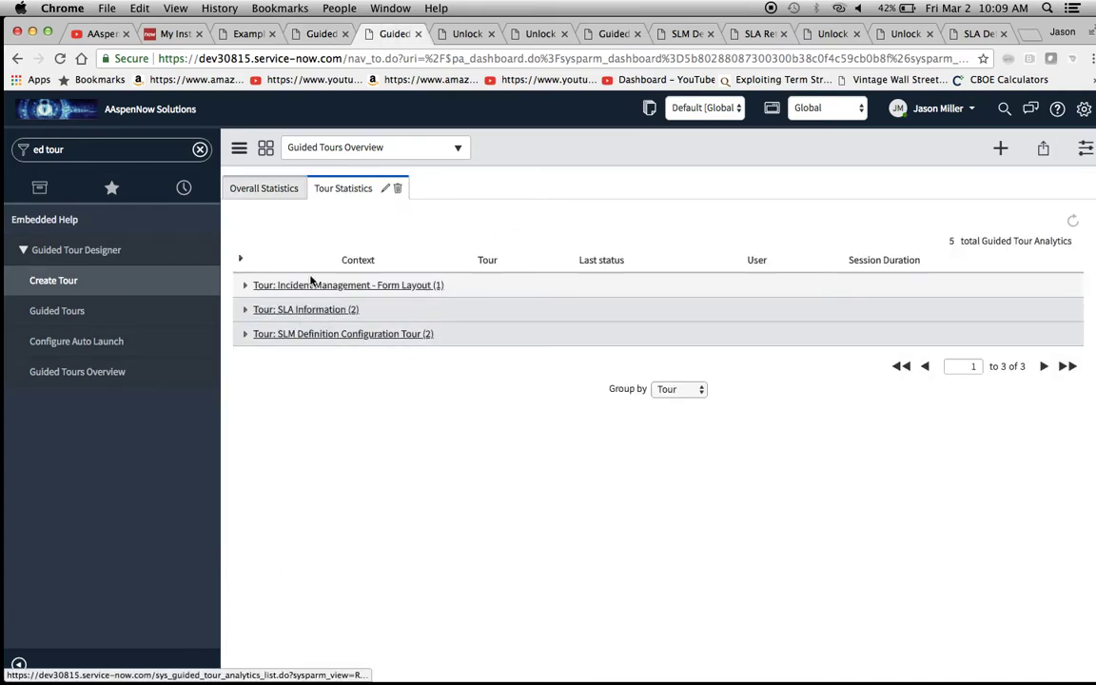
{"action": "left_click", "coordinate": [245, 311]}
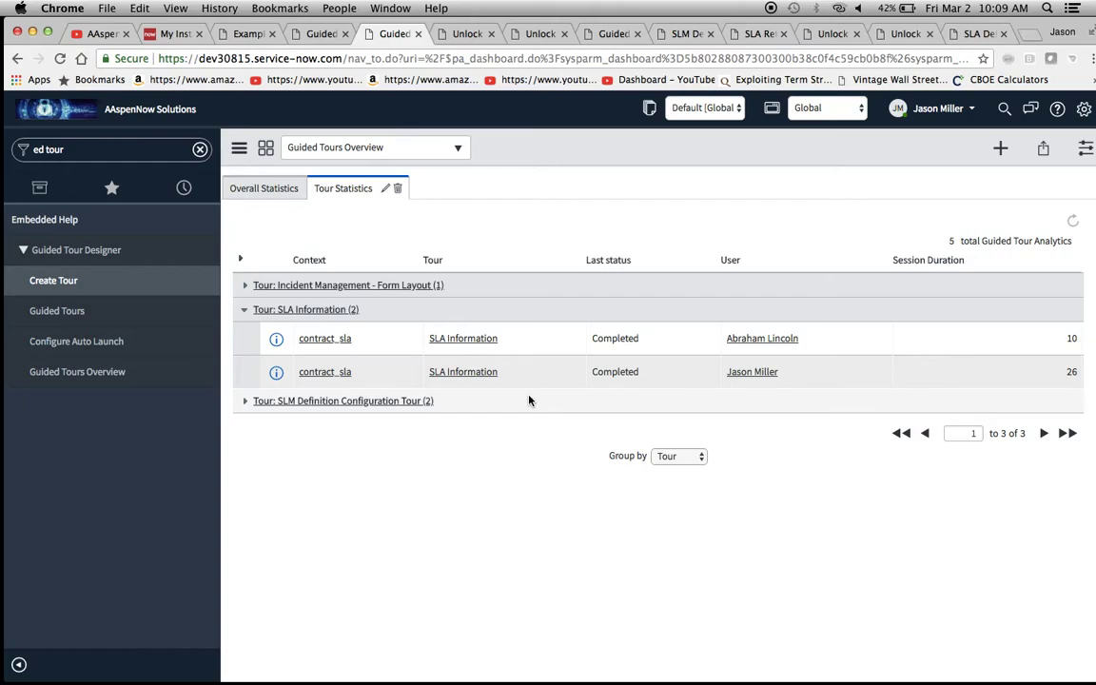
{"action": "left_click", "coordinate": [276, 339]}
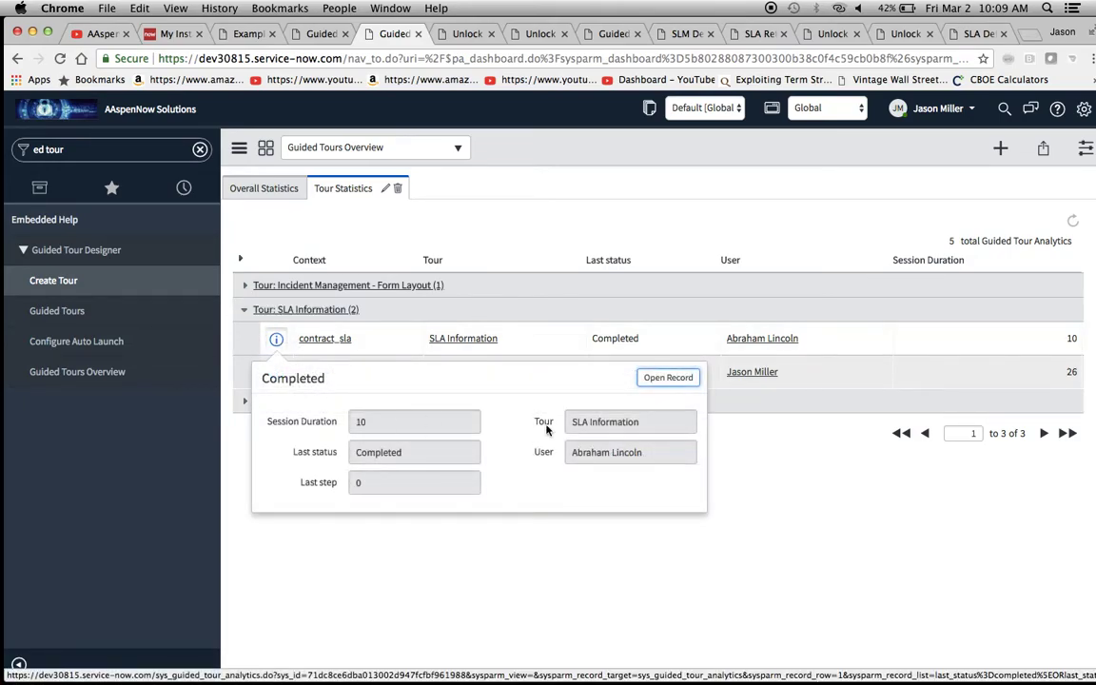
{"action": "left_click", "coordinate": [483, 217]}
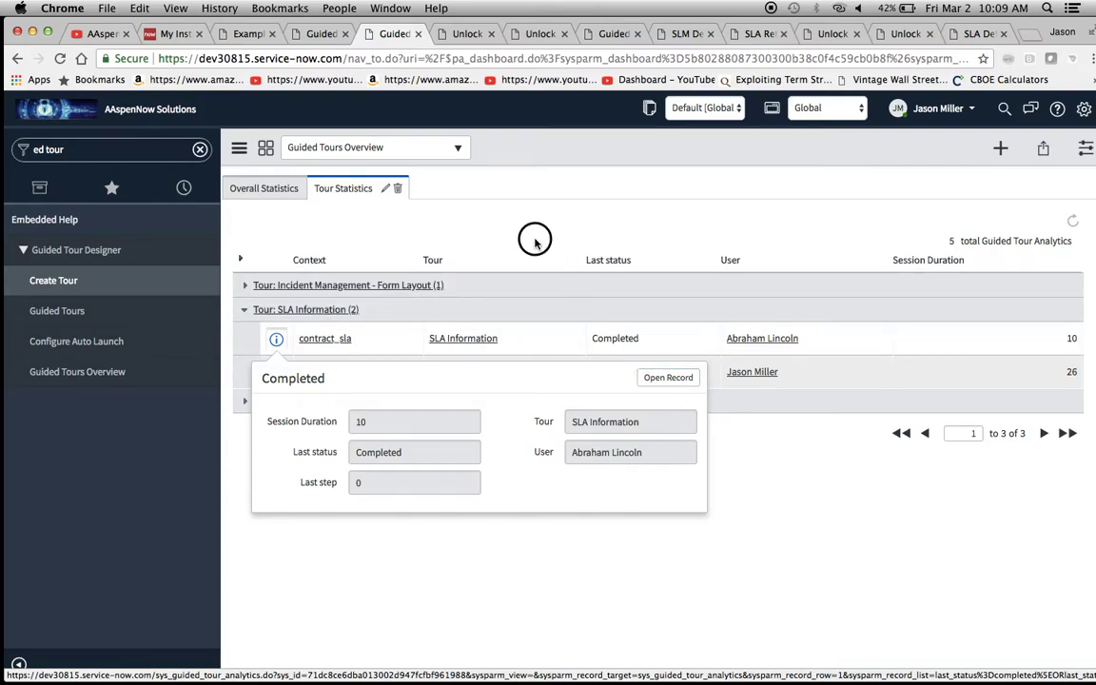
Name the new tour "Guided Tour" and try to create it with tour_builder_step_list as the application page
{"action": "left_click", "coordinate": [454, 34]}
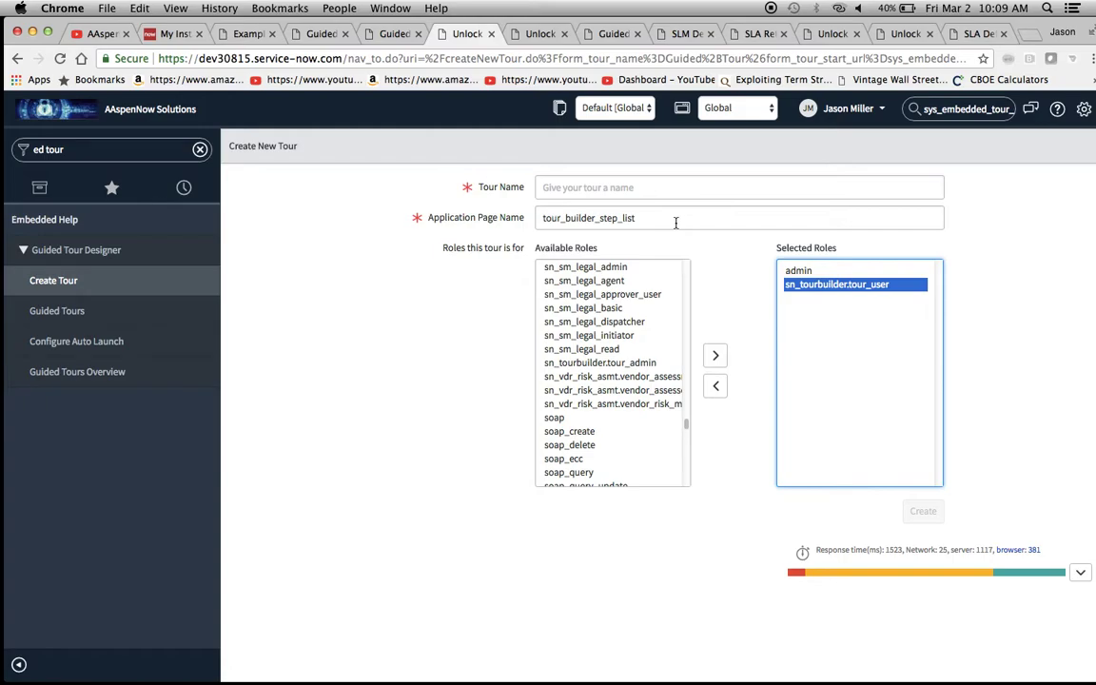
{"action": "left_click", "coordinate": [633, 190]}
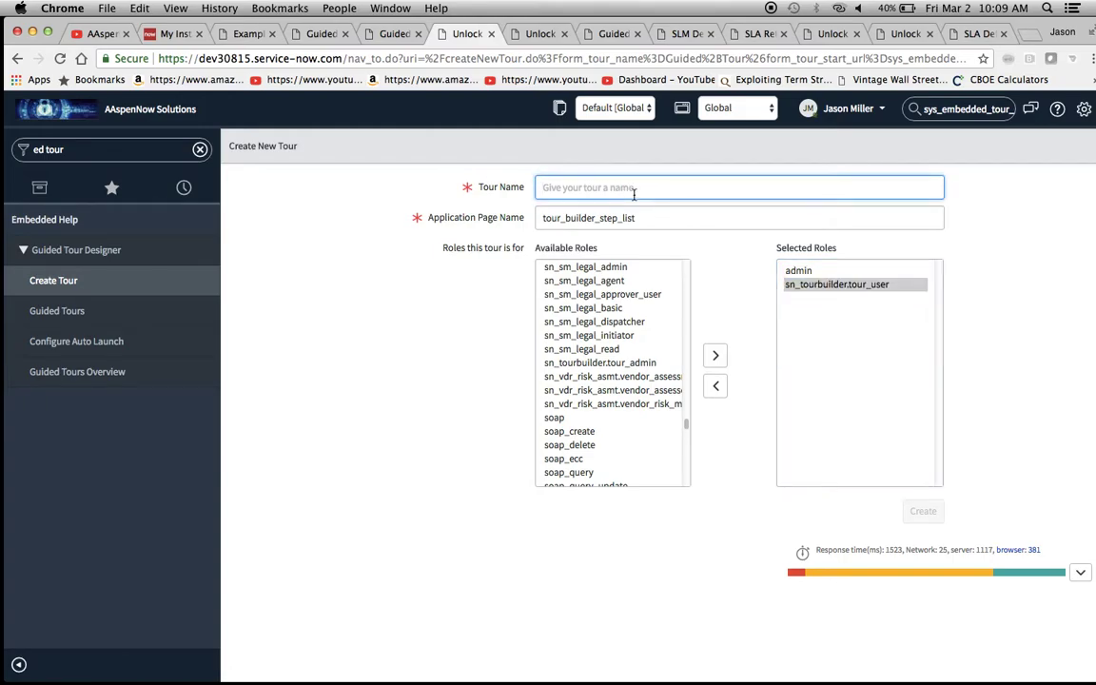
{"action": "type", "text": "Guided "}
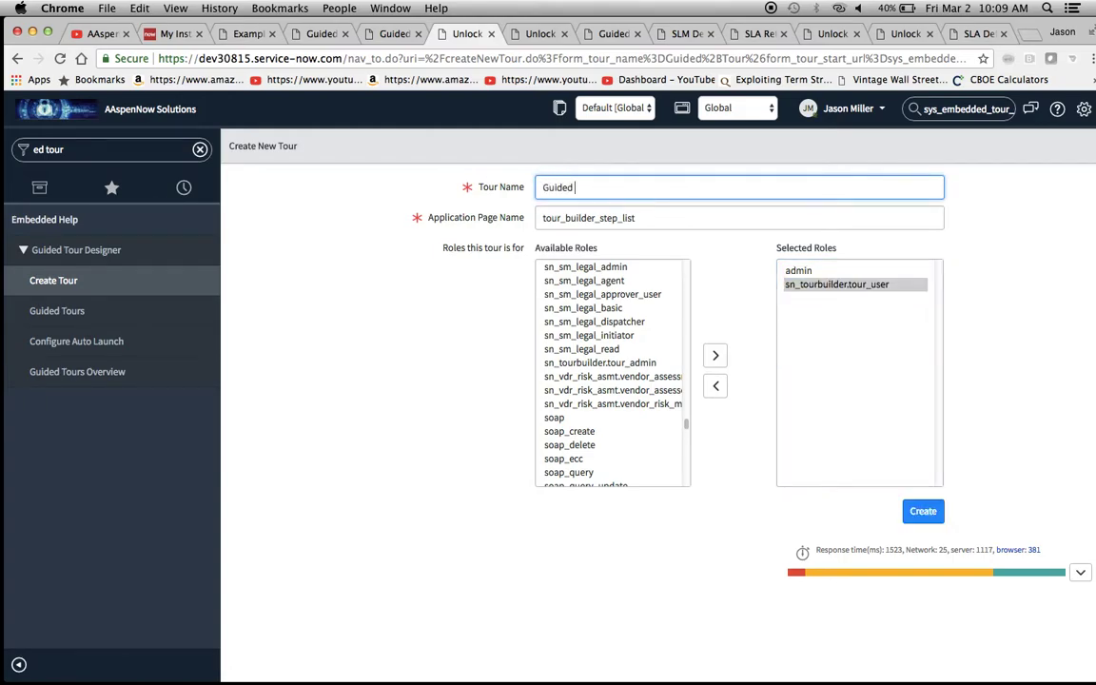
{"action": "type", "text": "Tour"}
{"action": "left_click", "coordinate": [930, 521]}
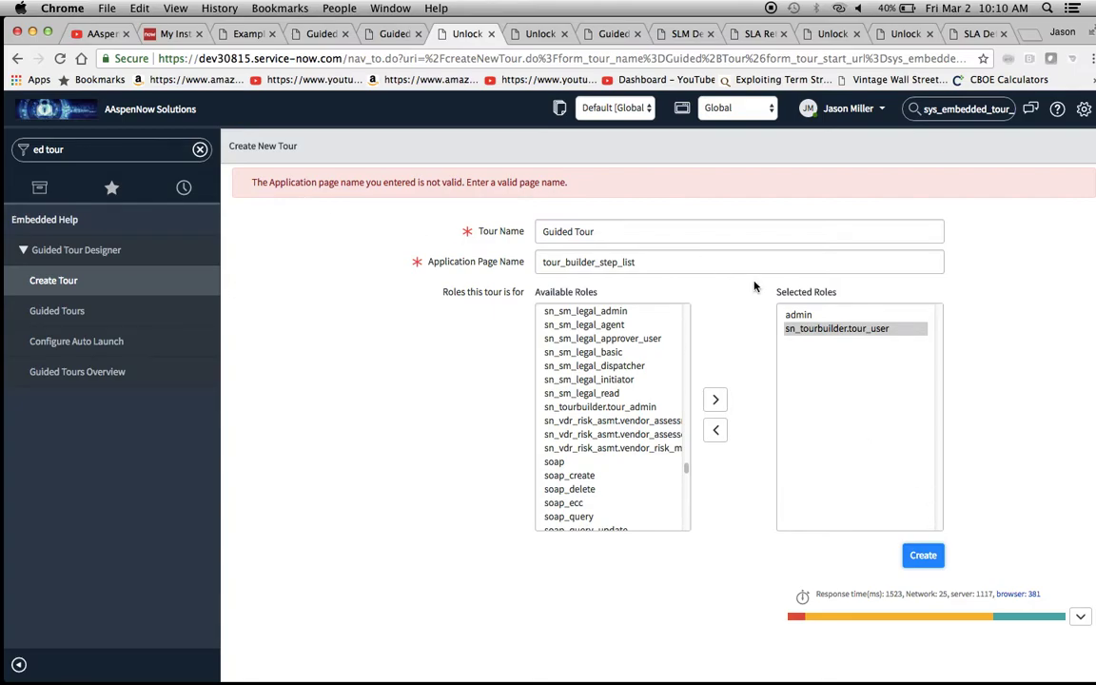
Change the application page name to sys_embedded_tour_guide_list and create the tour
{"action": "left_click", "coordinate": [666, 258]}
{"action": "left_click_drag", "start_coordinate": [699, 259], "coordinate": [440, 261]}
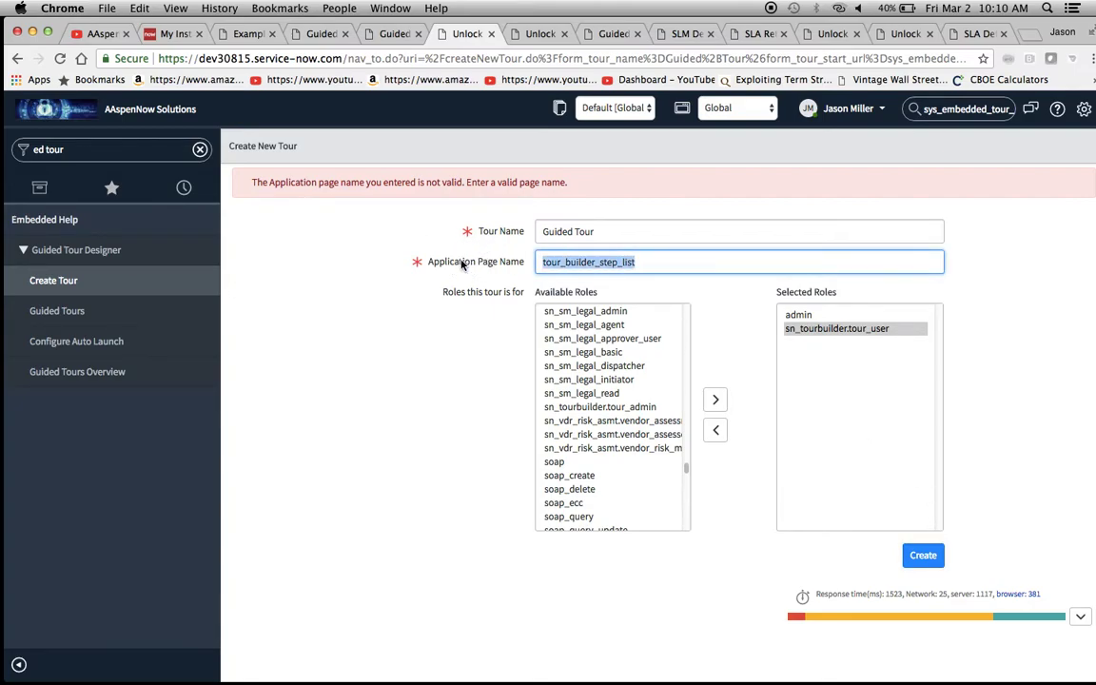
{"action": "key", "text": "BackSpace"}
{"action": "type", "text": "sys"}
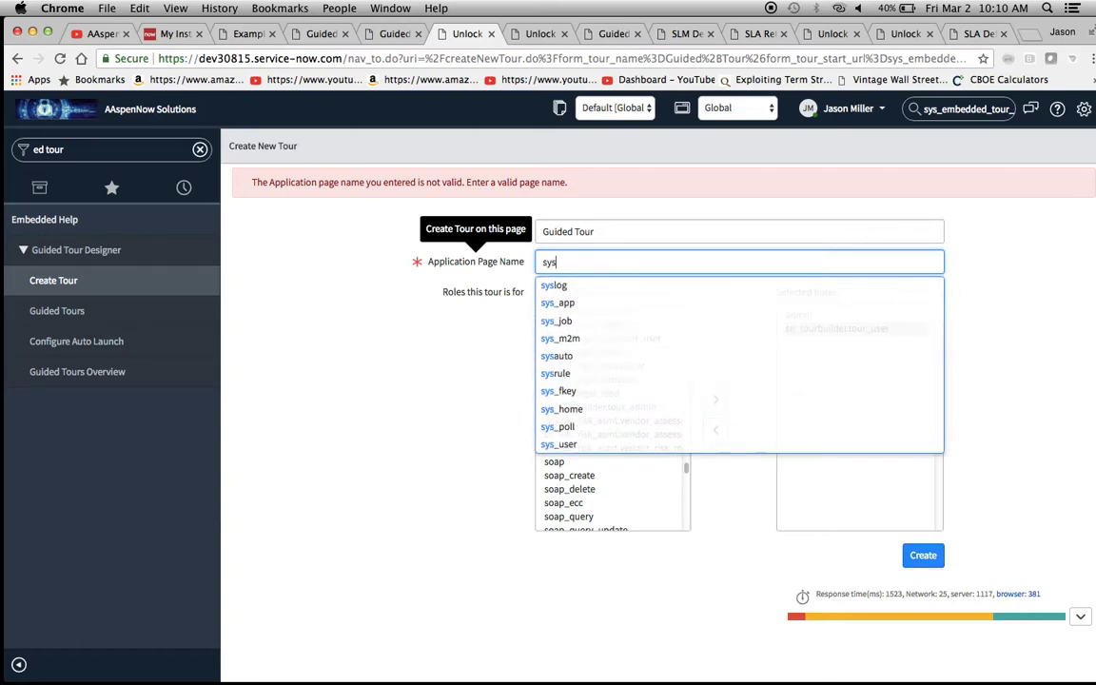
{"action": "type", "text": "_em"}
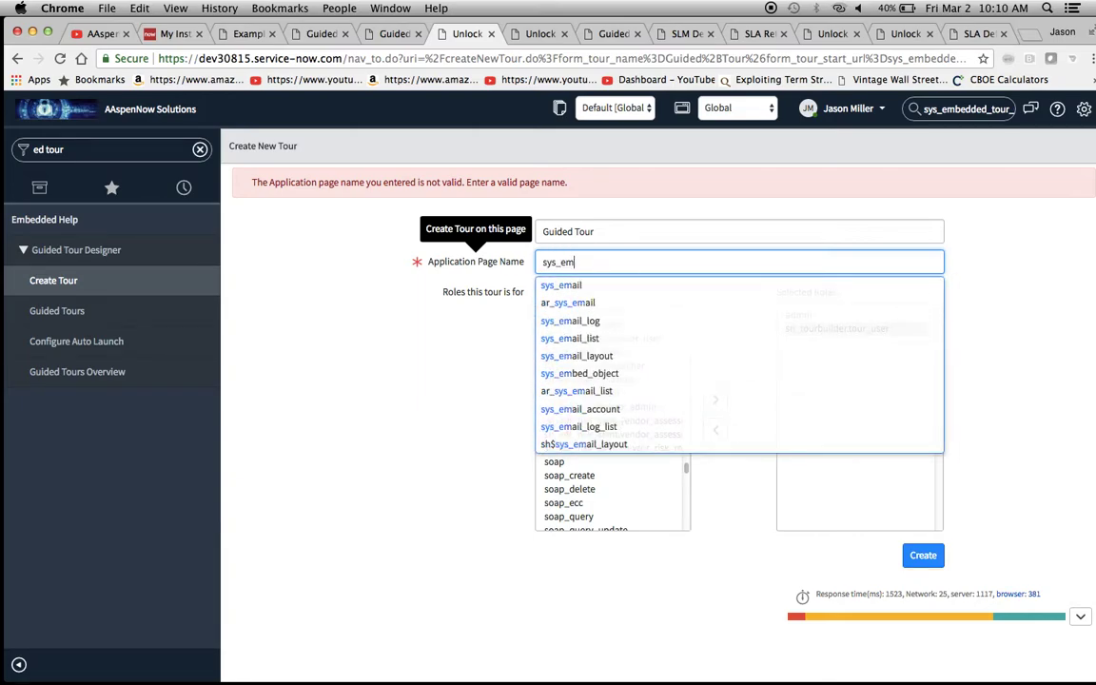
{"action": "type", "text": "beded"}
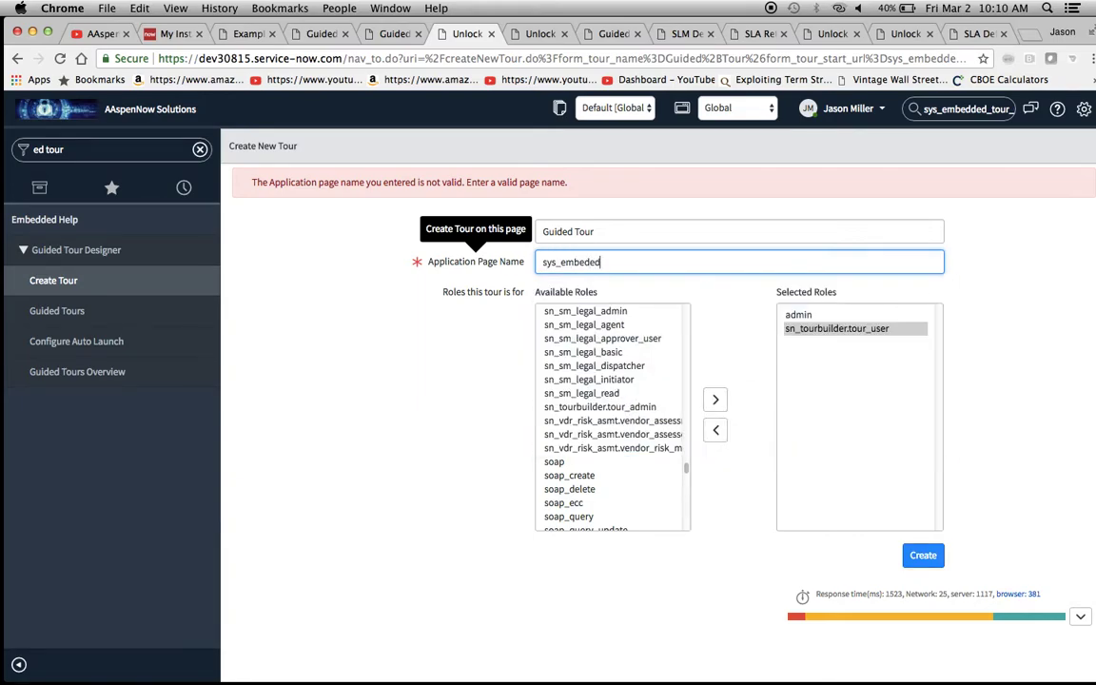
{"action": "key", "text": "BackSpace"}
{"action": "key", "text": "BackSpace"}
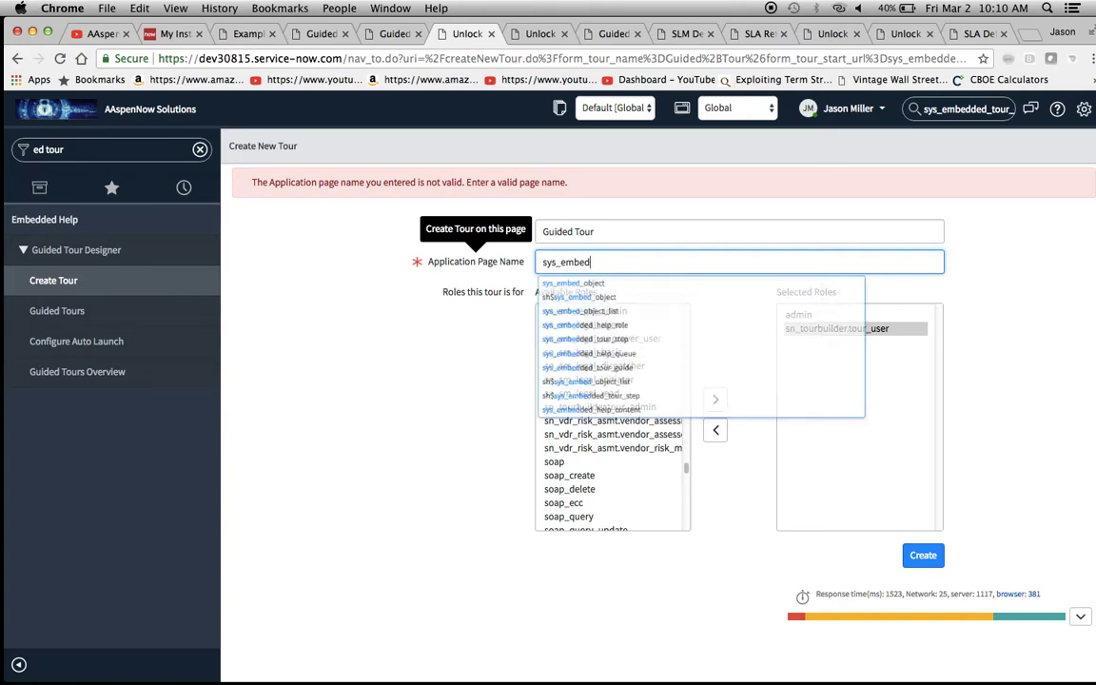
{"action": "type", "text": "ded"}
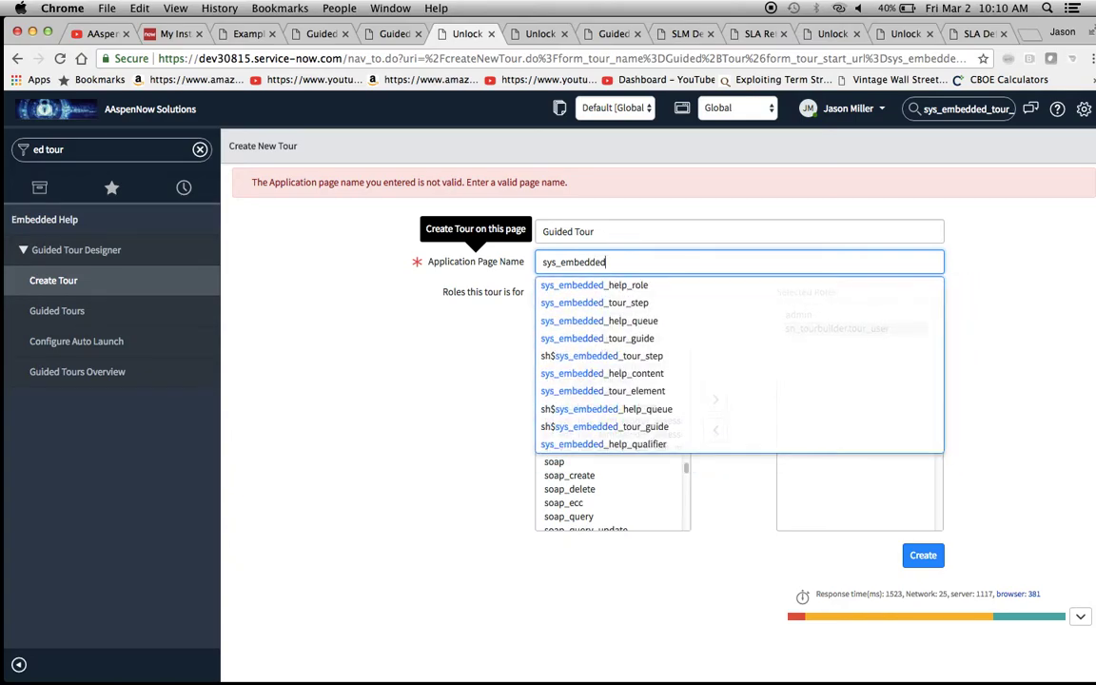
{"action": "type", "text": "_tour"}
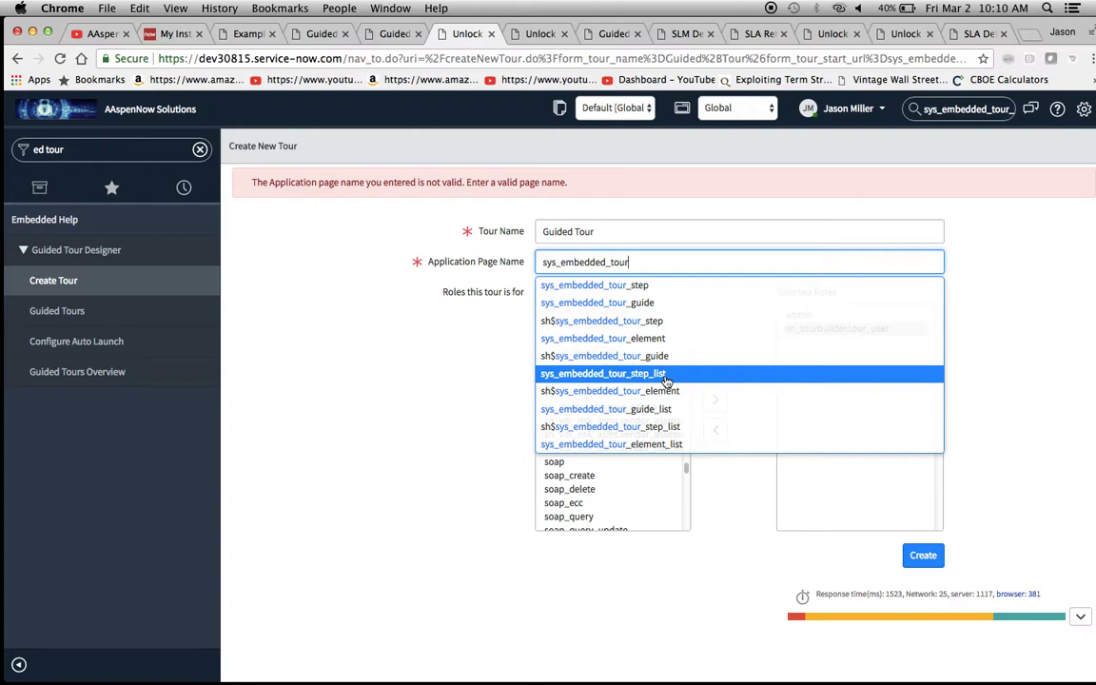
{"action": "left_click", "coordinate": [657, 409]}
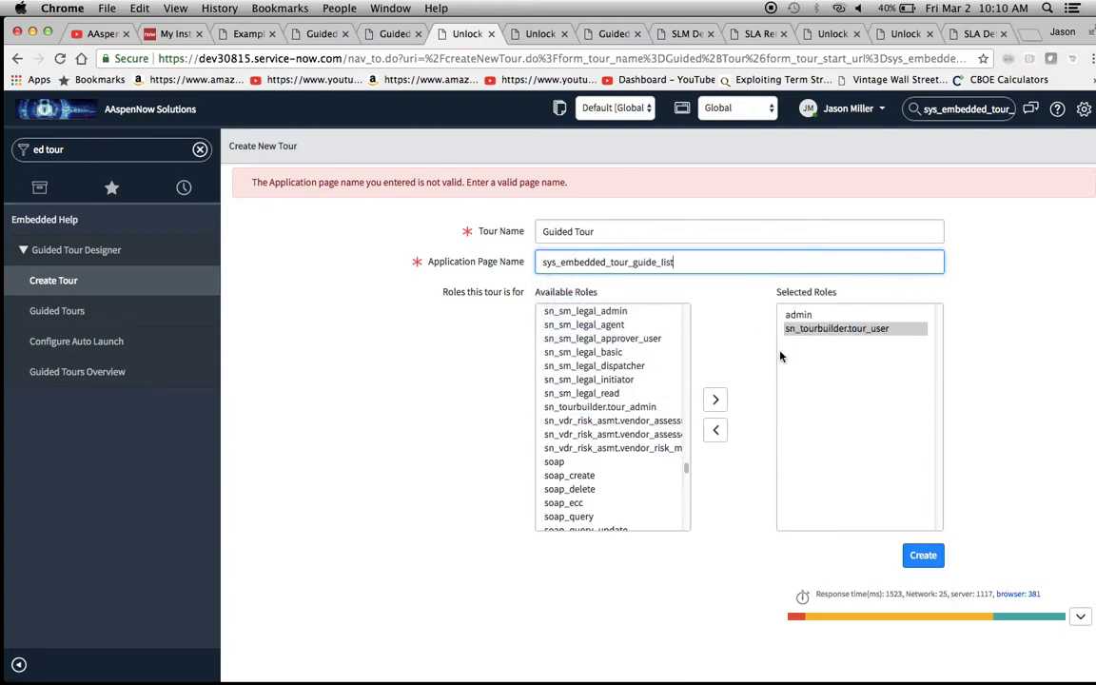
{"action": "left_click", "coordinate": [921, 556]}
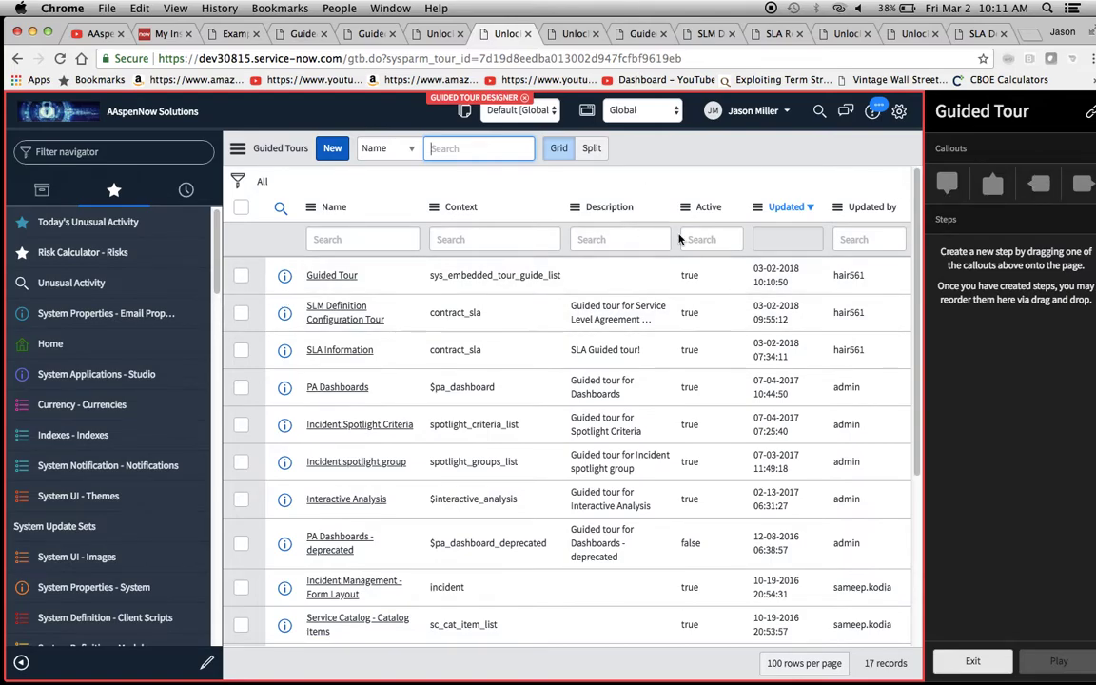
Try to place a callout on the Guided Tours list's header, and close the new tour's designer page
{"action": "left_click_drag", "start_coordinate": [947, 183], "coordinate": [238, 149]}
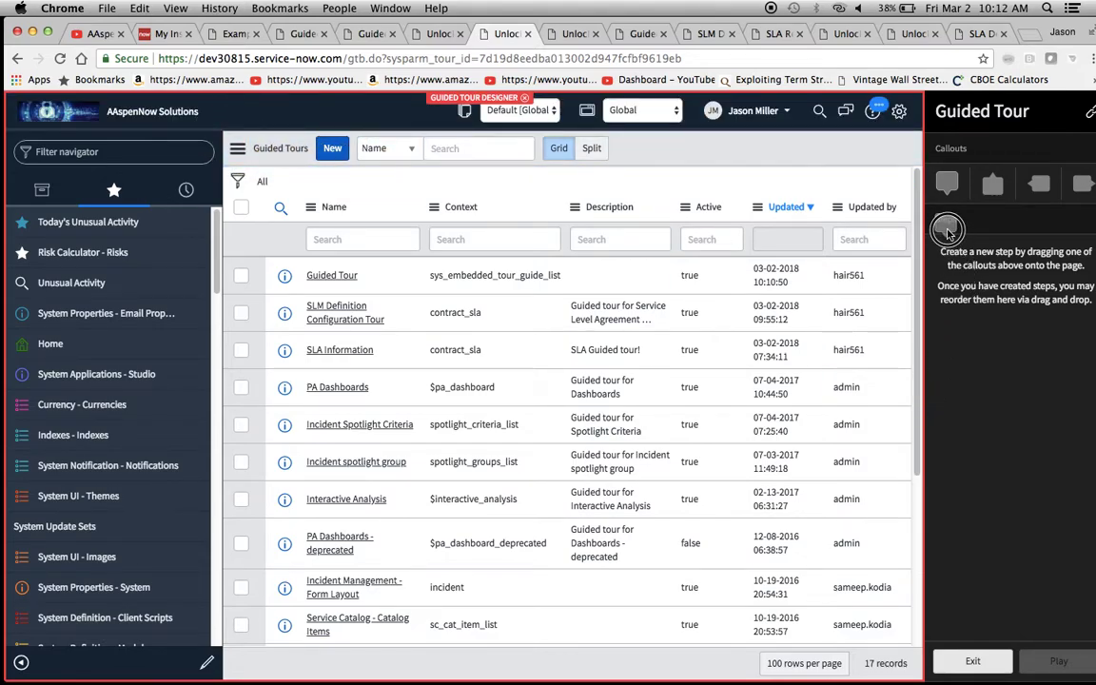
{"action": "left_click", "coordinate": [524, 98]}
{"action": "left_click", "coordinate": [527, 33]}
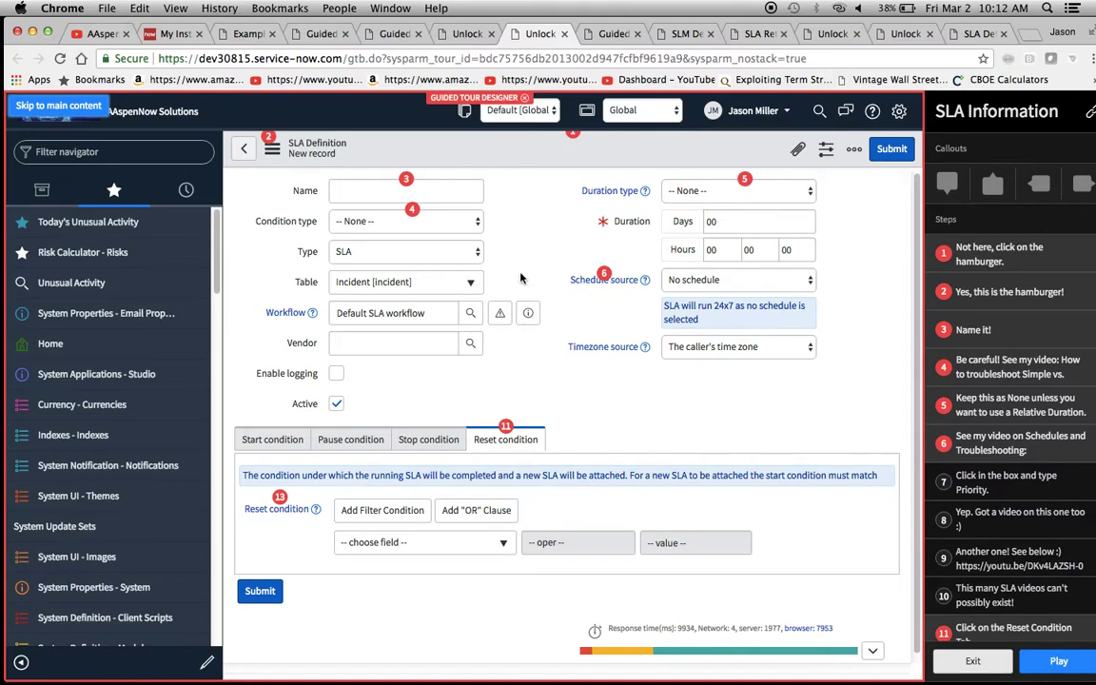
Inspect the callout text and triggers of steps 2 and 1 in the SLA Information tour, and close the callout editor
{"action": "scroll", "coordinate": [514, 276], "scroll_direction": "down", "scroll_amount": 1}
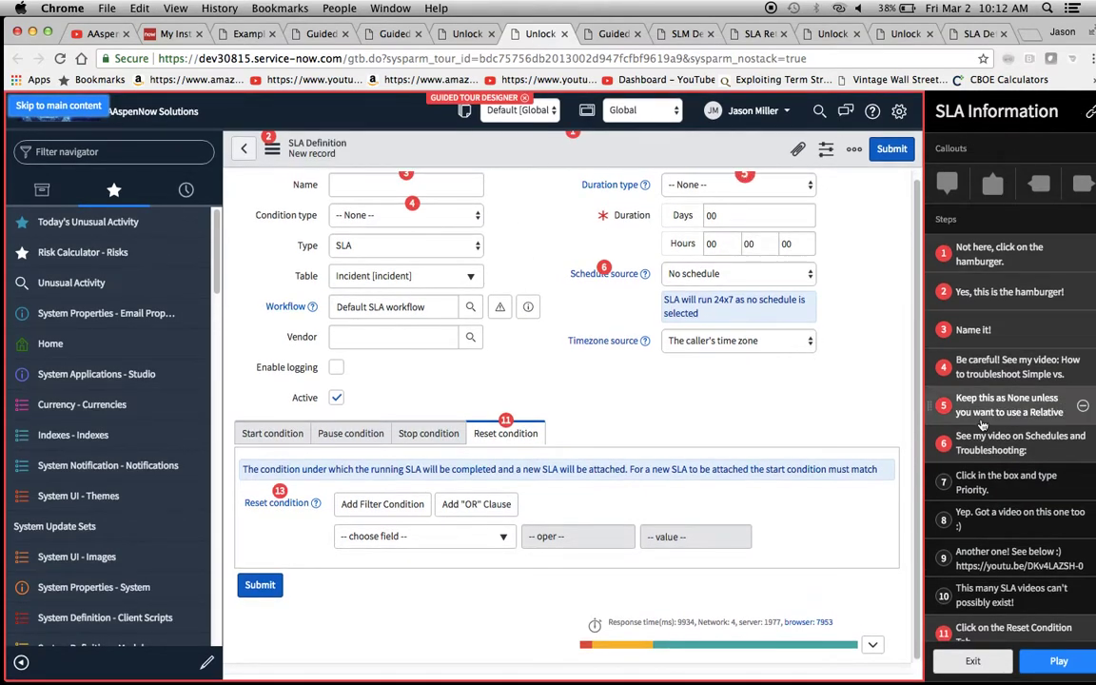
{"action": "scroll", "coordinate": [792, 370], "scroll_direction": "up", "scroll_amount": 1}
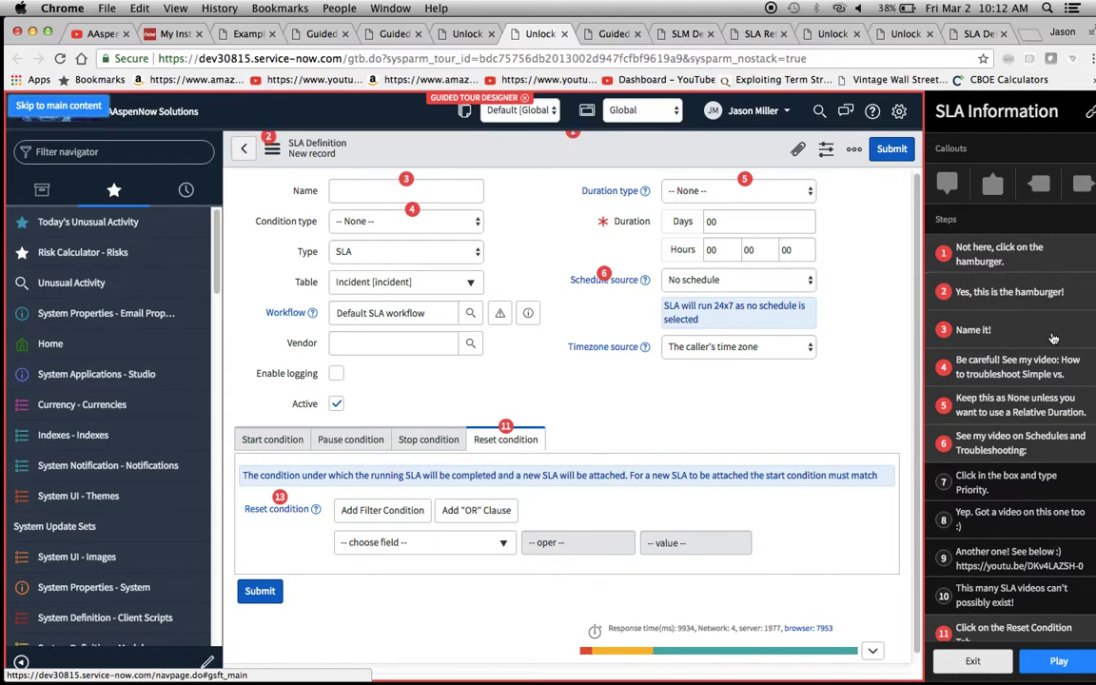
{"action": "left_click", "coordinate": [992, 309]}
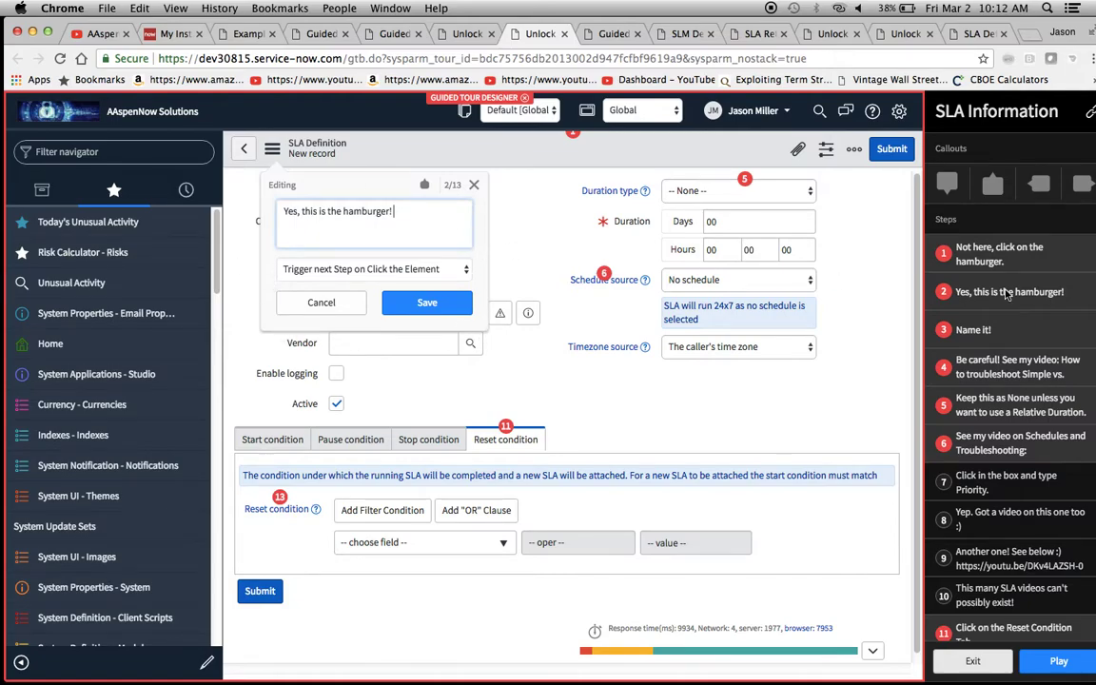
{"action": "left_click", "coordinate": [1041, 271]}
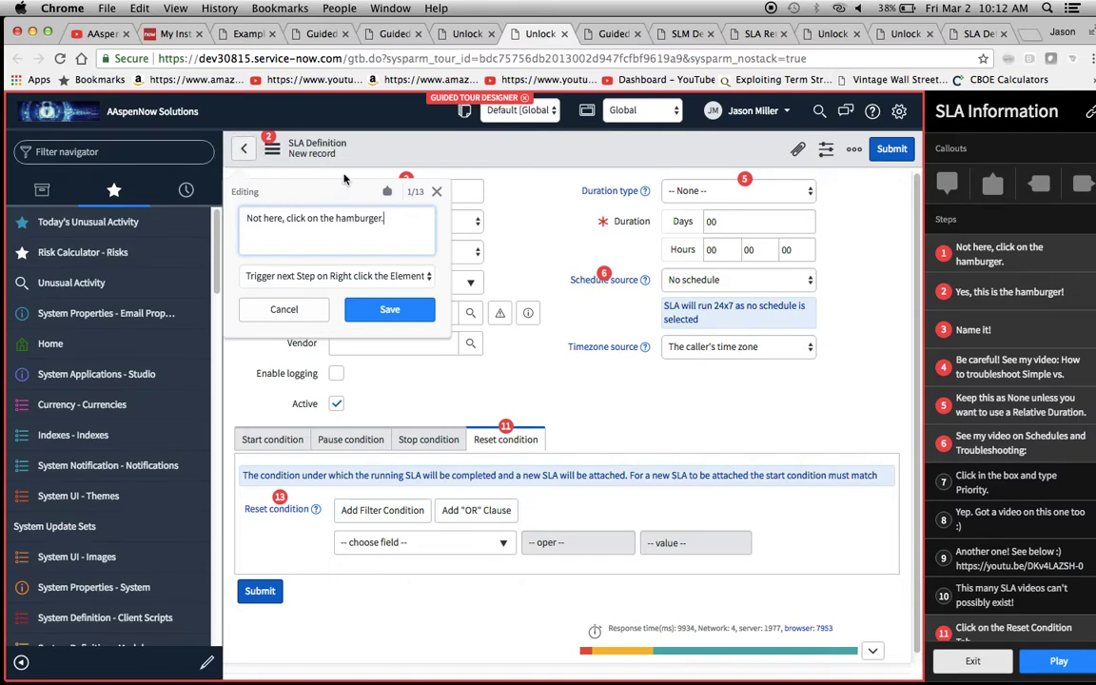
{"action": "left_click", "coordinate": [435, 193]}
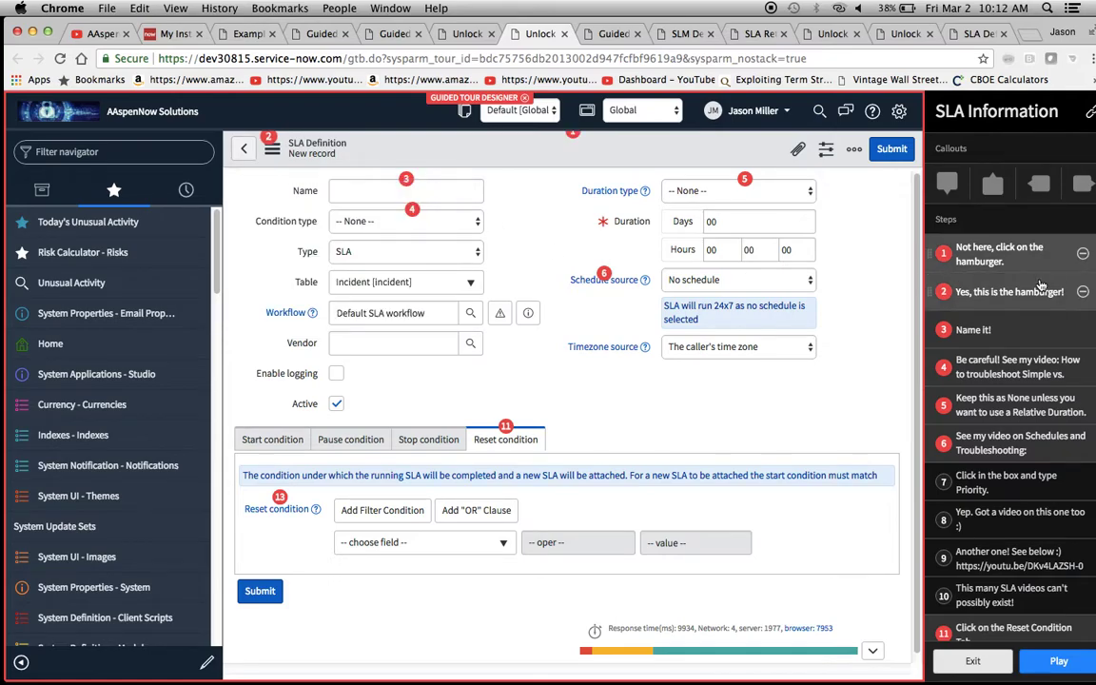
Inspect the "Name it!" callout of step 3 and look through the remaining steps of the SLA Information tour
{"action": "scroll", "coordinate": [1009, 281], "scroll_direction": "down", "scroll_amount": 1}
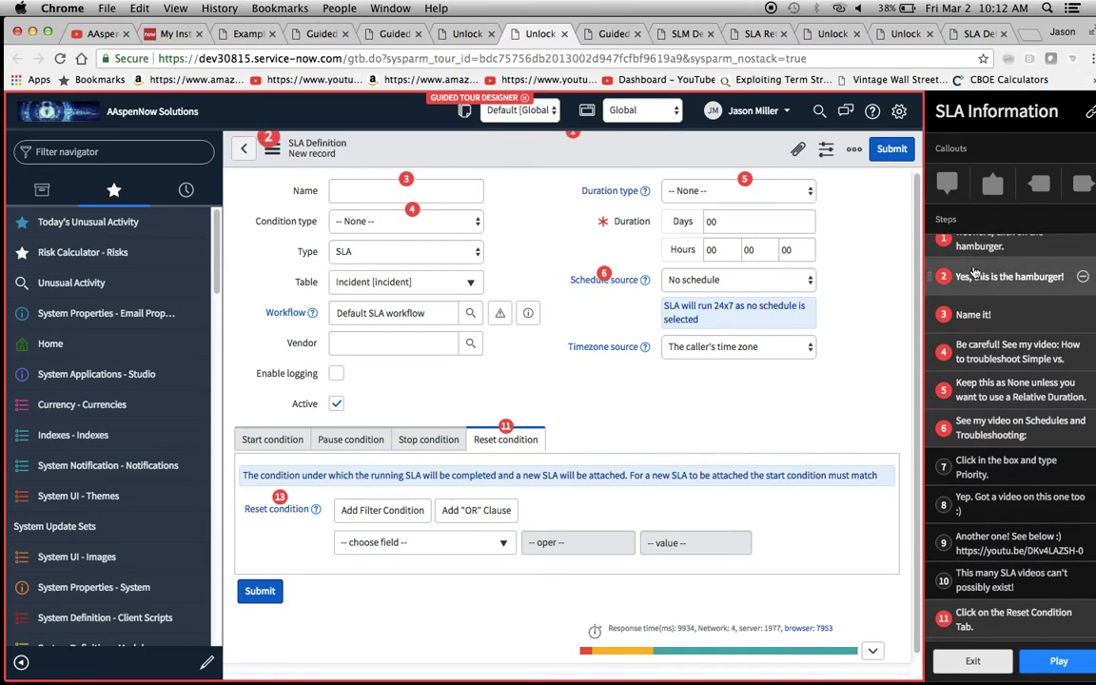
{"action": "scroll", "coordinate": [975, 273], "scroll_direction": "up", "scroll_amount": 1}
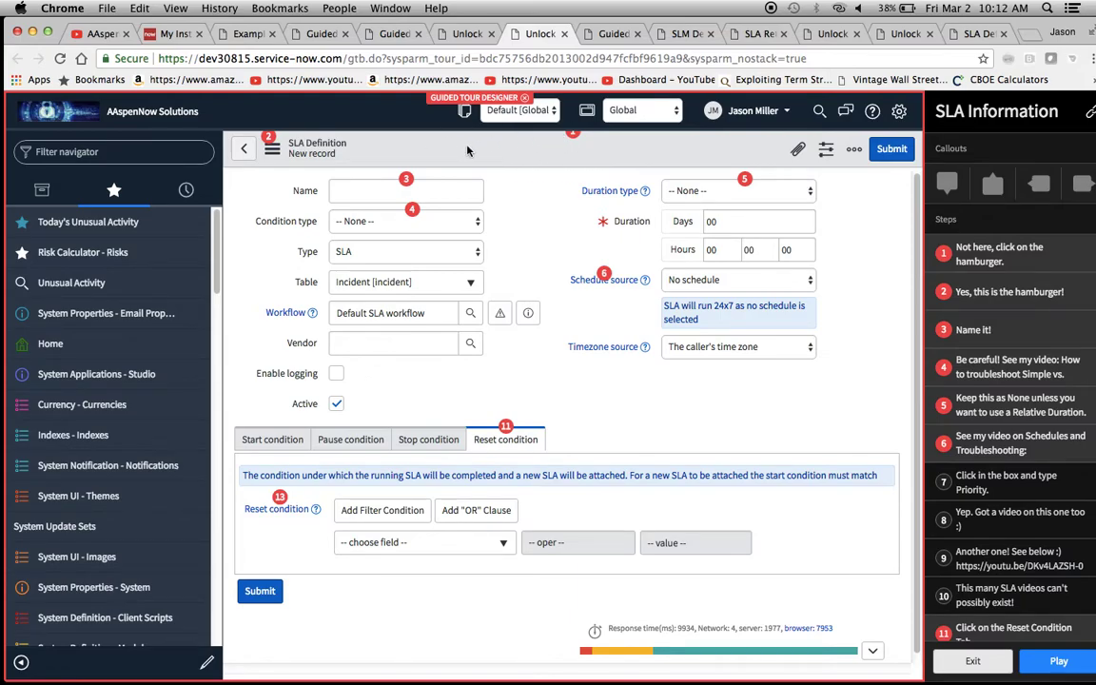
{"action": "left_click", "coordinate": [975, 330]}
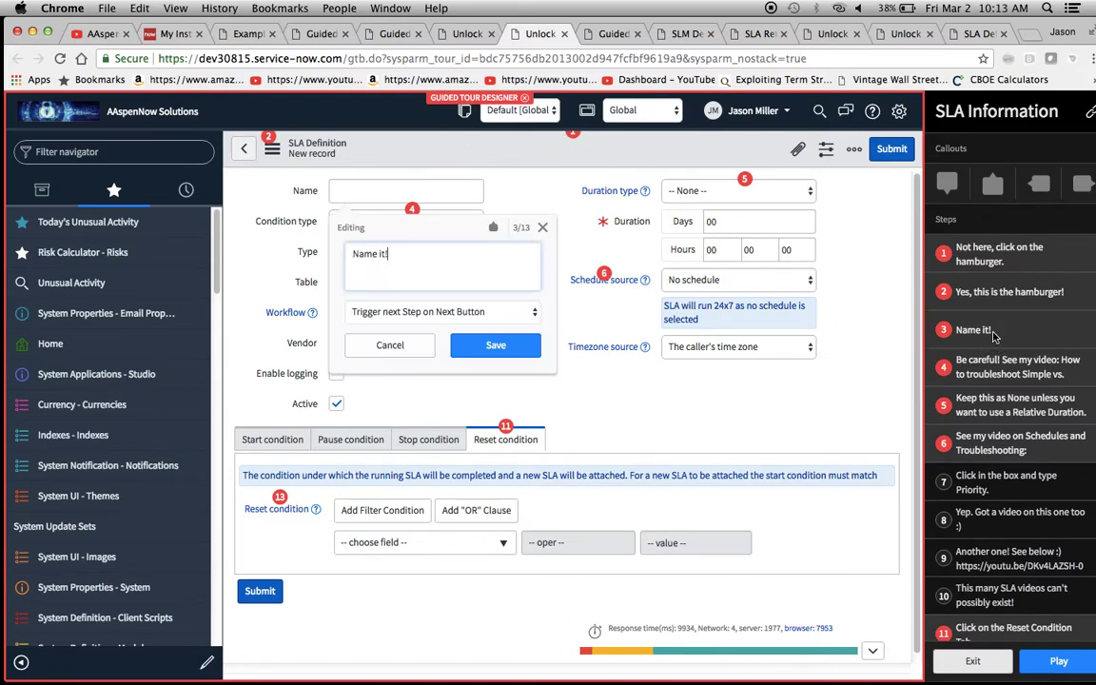
{"action": "left_click", "coordinate": [542, 228]}
{"action": "scroll", "coordinate": [1013, 381], "scroll_direction": "down", "scroll_amount": 3}
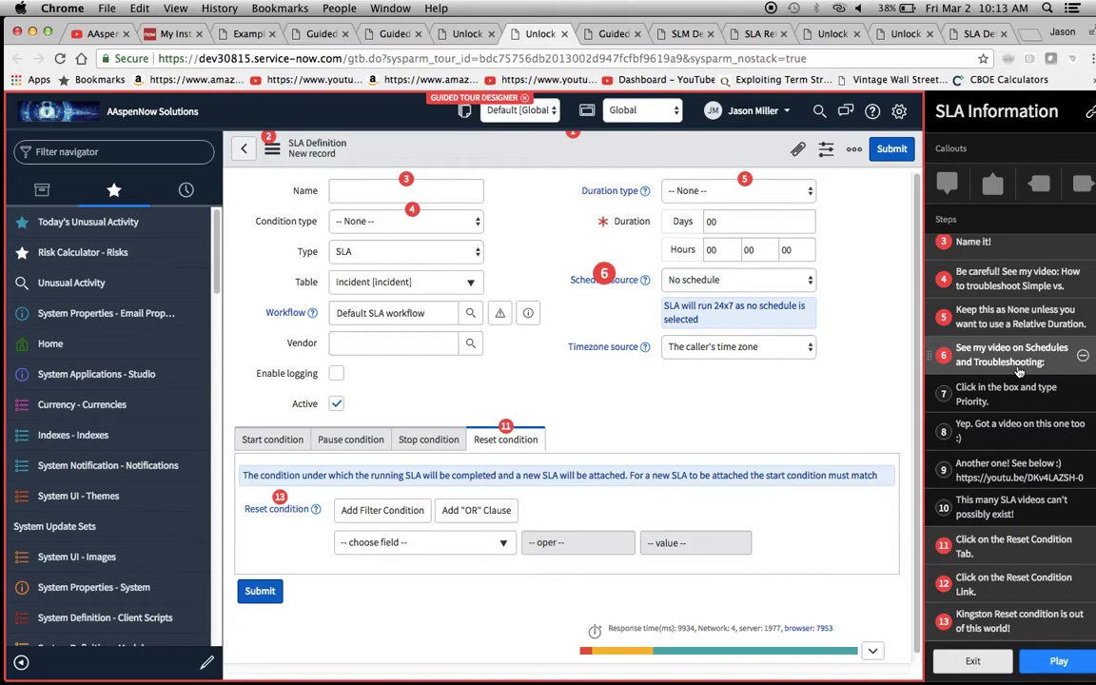
{"action": "left_click", "coordinate": [989, 242]}
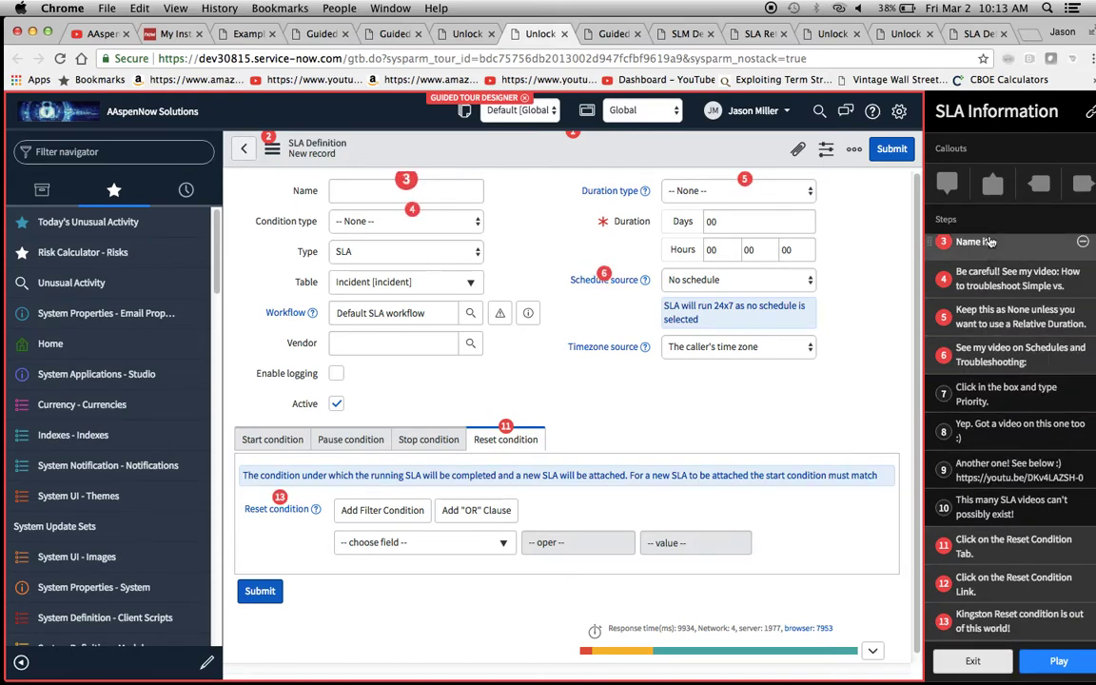
Look through steps 1 to 9 of the SLA Information tour and locate their callouts on the SLA Definition form
{"action": "left_click", "coordinate": [1008, 289]}
{"action": "left_click", "coordinate": [995, 255]}
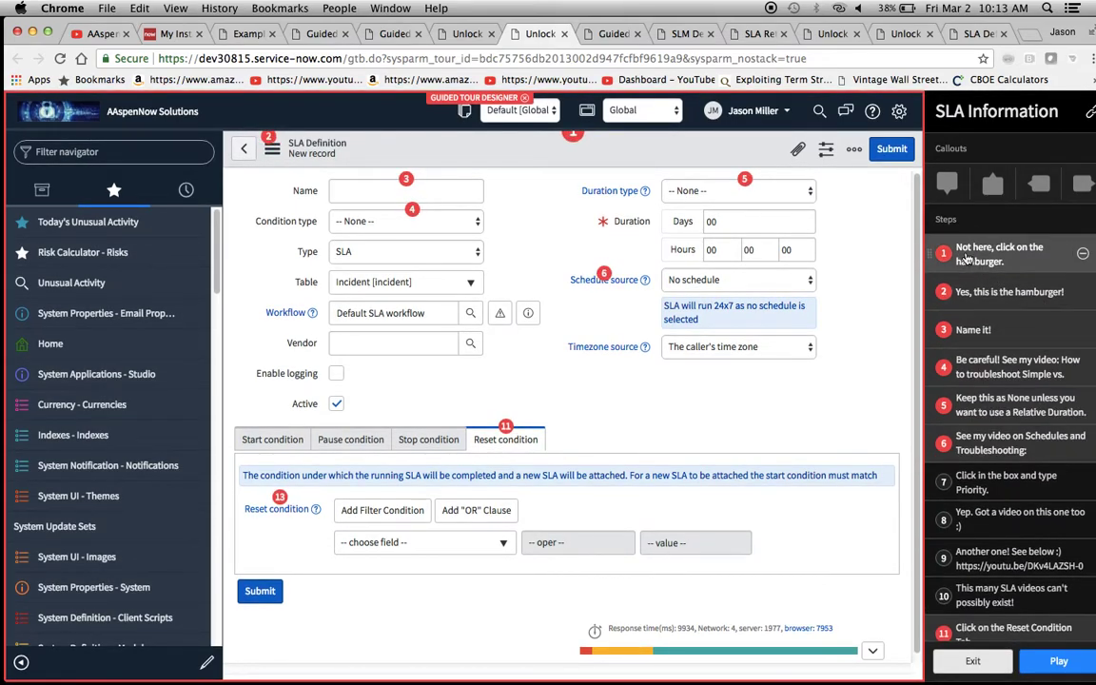
{"action": "left_click", "coordinate": [1009, 404]}
{"action": "left_click", "coordinate": [1001, 446]}
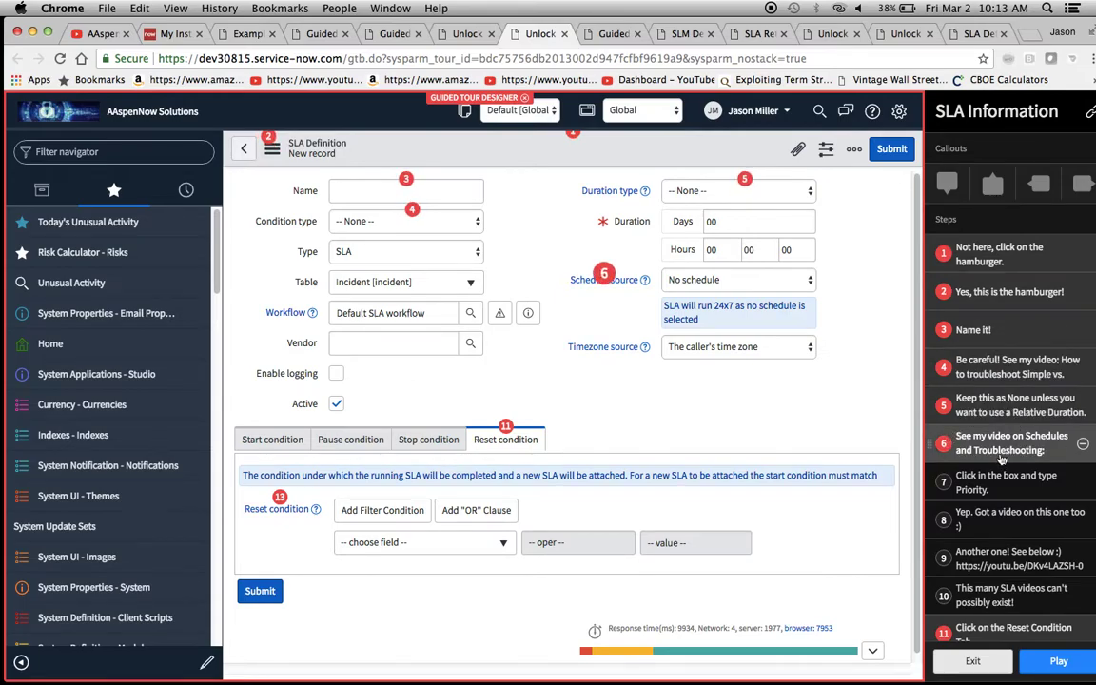
{"action": "left_click", "coordinate": [980, 395]}
{"action": "left_click", "coordinate": [976, 433]}
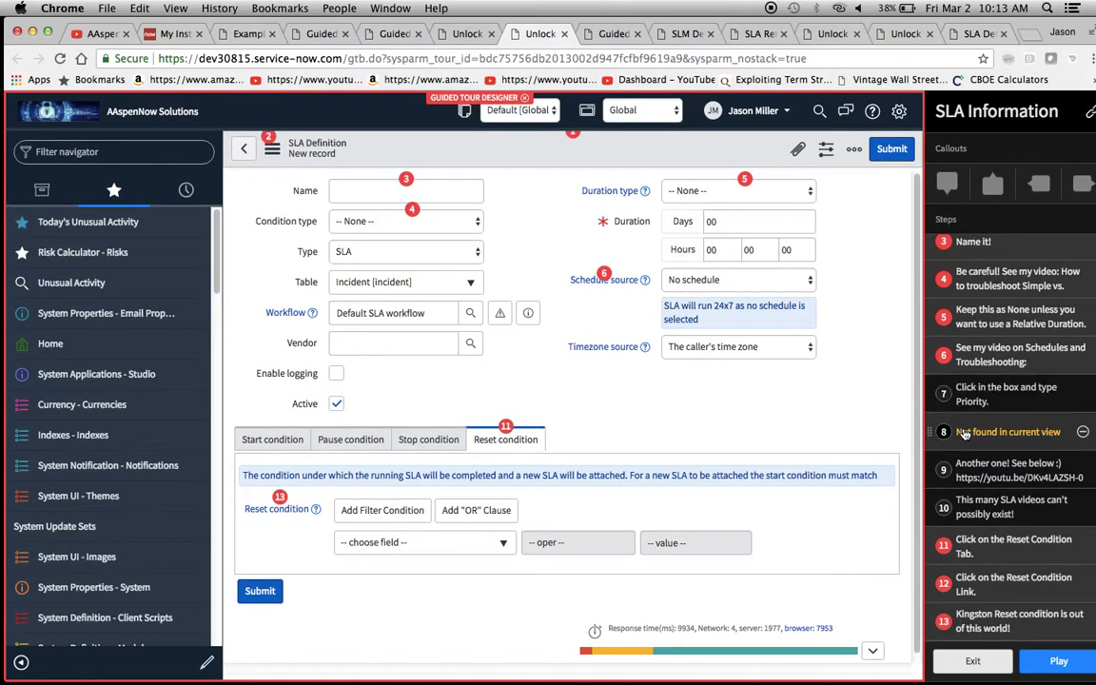
{"action": "left_click", "coordinate": [968, 513]}
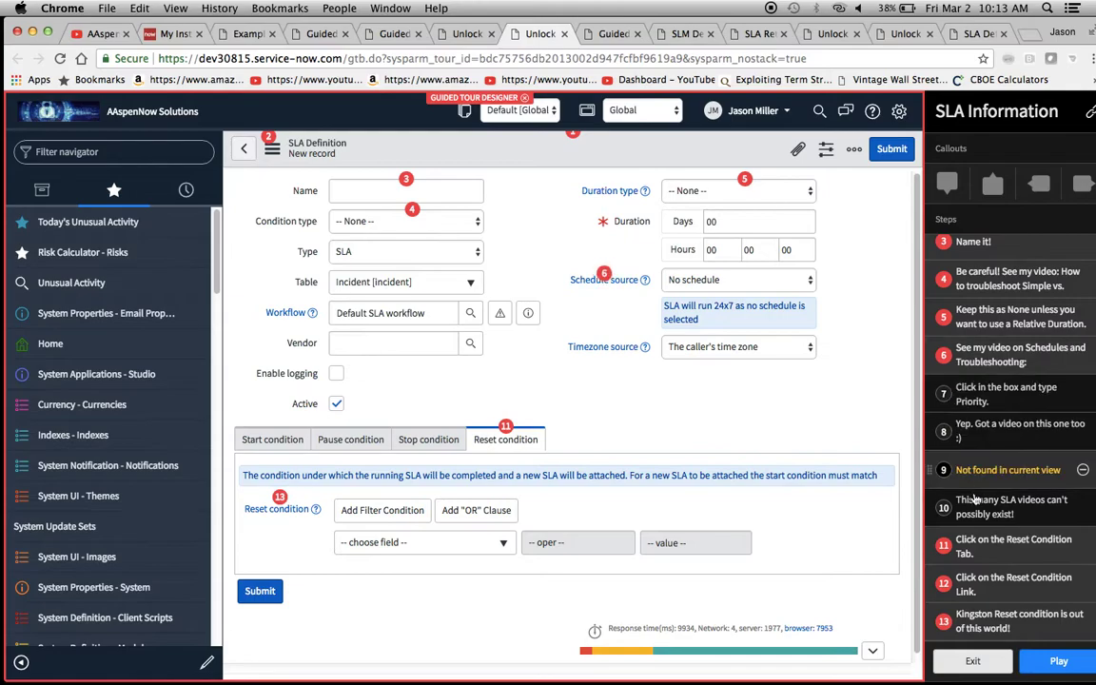
Compare which tour callouts are located on the form's Start condition and Reset condition sections
{"action": "left_click", "coordinate": [507, 441]}
{"action": "left_click", "coordinate": [273, 441]}
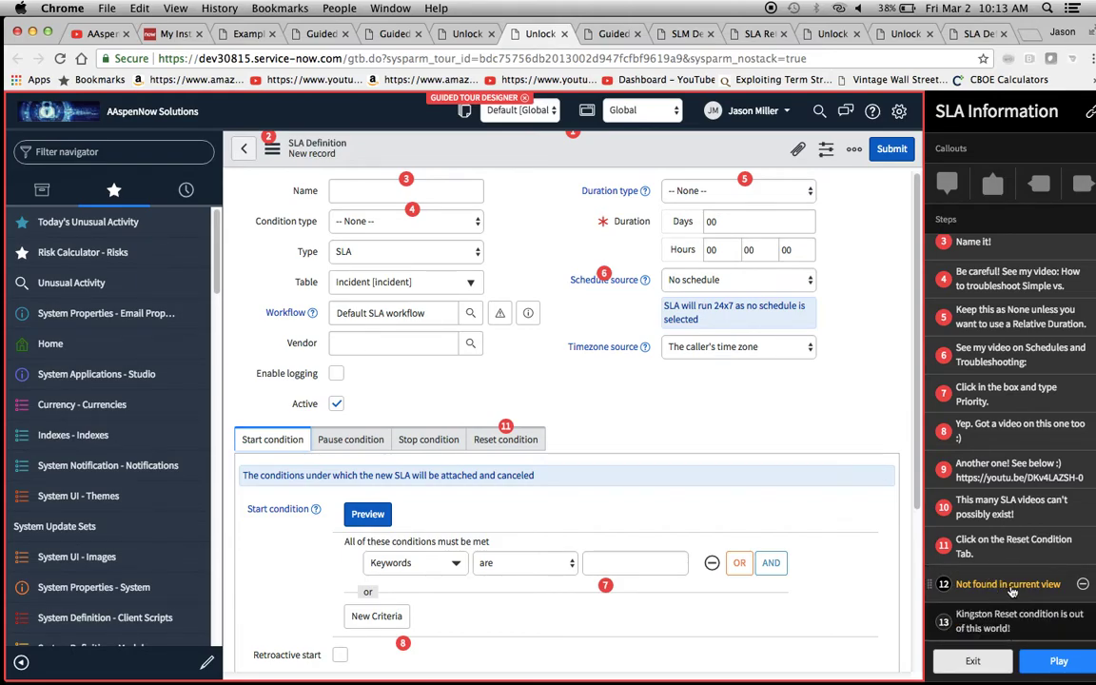
{"action": "left_click", "coordinate": [505, 440]}
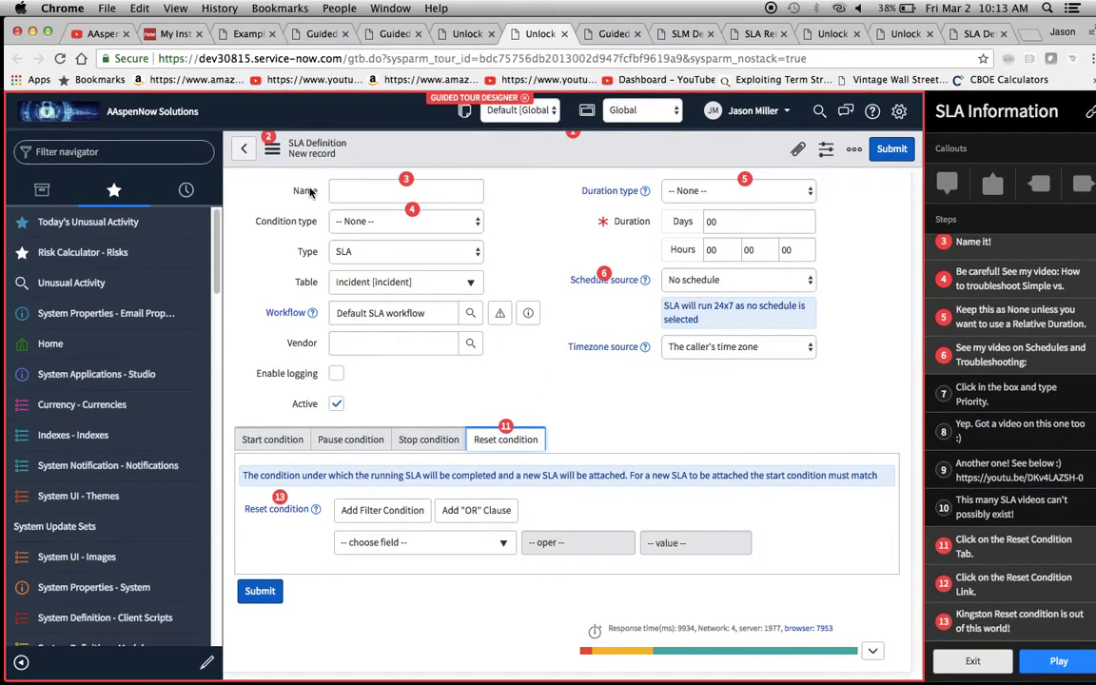
Review the callout text and trigger of tour step 1, and close its editor without saving
{"action": "mouse_move", "coordinate": [309, 192]}
{"action": "scroll", "coordinate": [989, 304], "scroll_direction": "up", "scroll_amount": 2}
{"action": "left_click", "coordinate": [983, 261]}
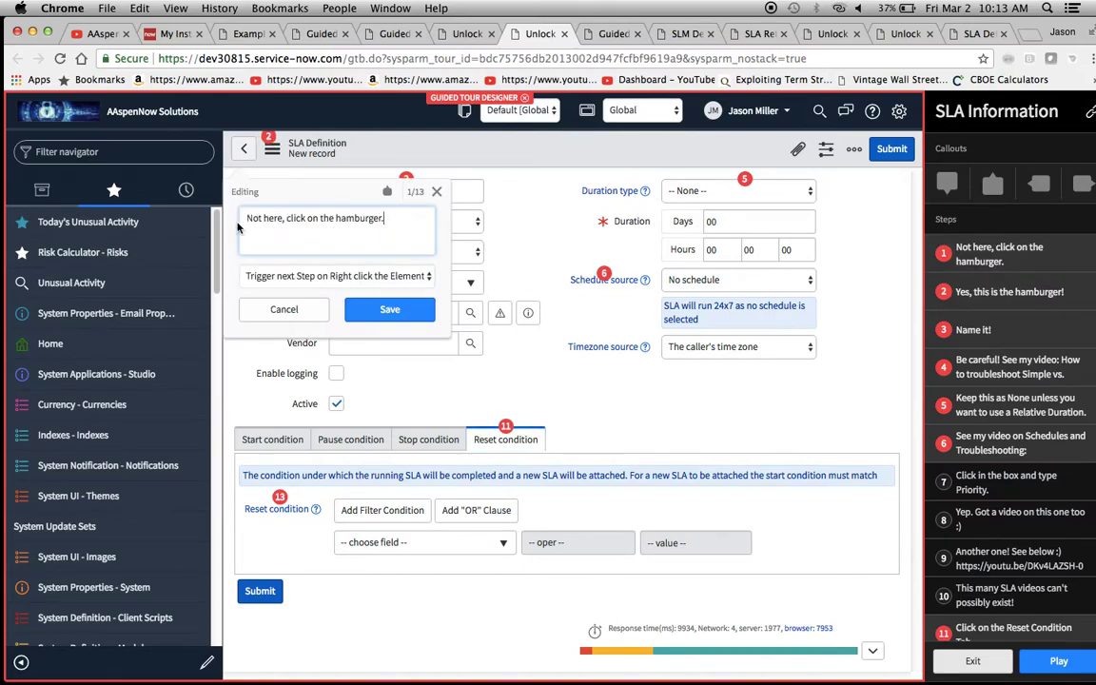
{"action": "left_click", "coordinate": [429, 225]}
{"action": "left_click", "coordinate": [437, 191]}
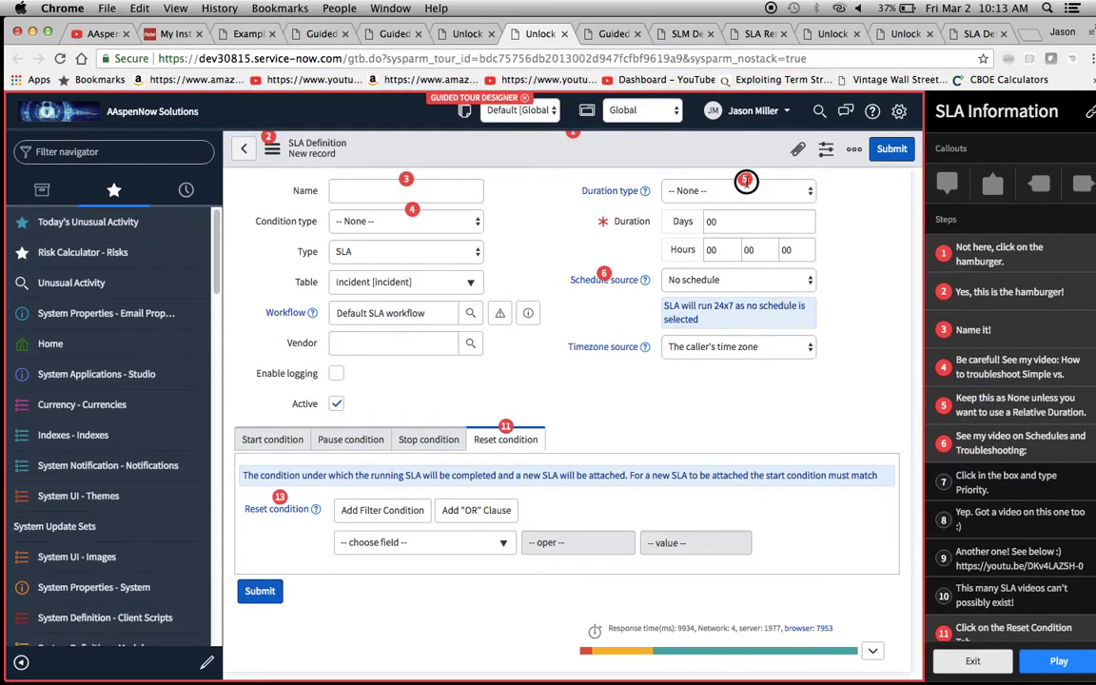
Inspect the placement and trigger options of the step 5 callout on Duration type, and close its editor
{"action": "left_click", "coordinate": [1000, 404]}
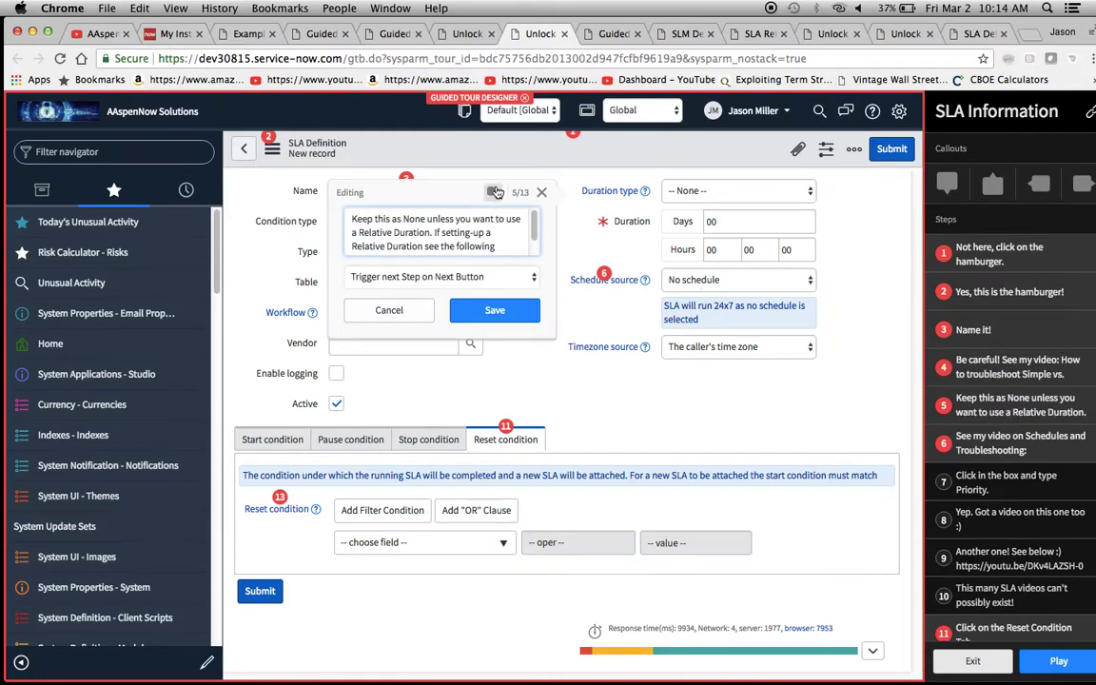
{"action": "left_click", "coordinate": [492, 194]}
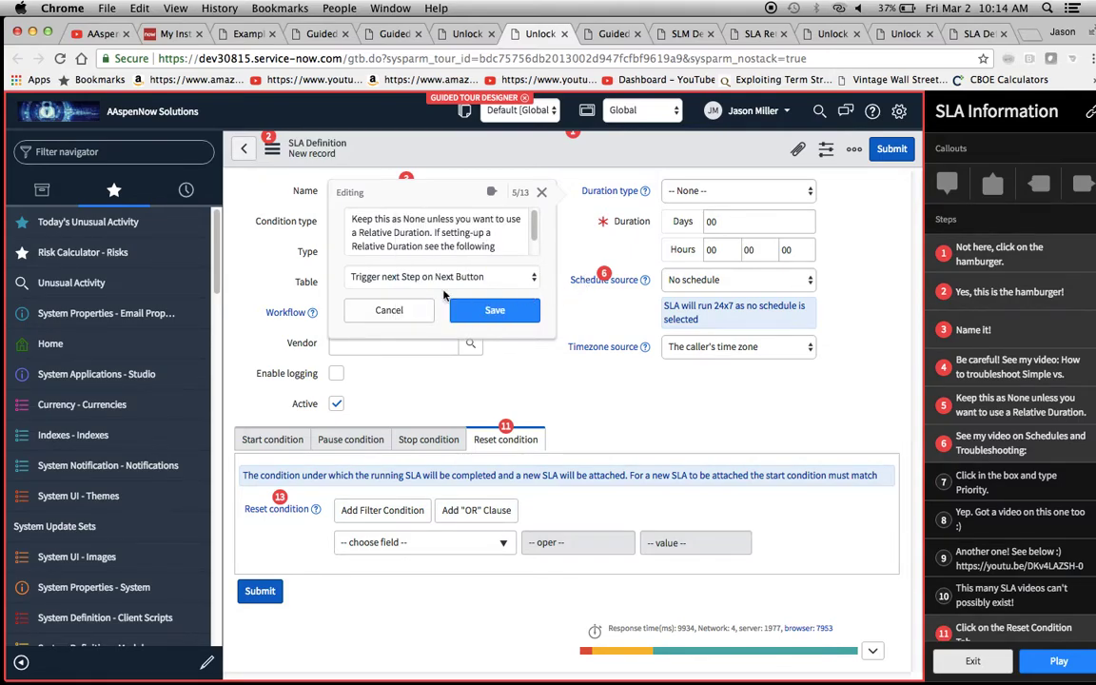
{"action": "left_click", "coordinate": [535, 278]}
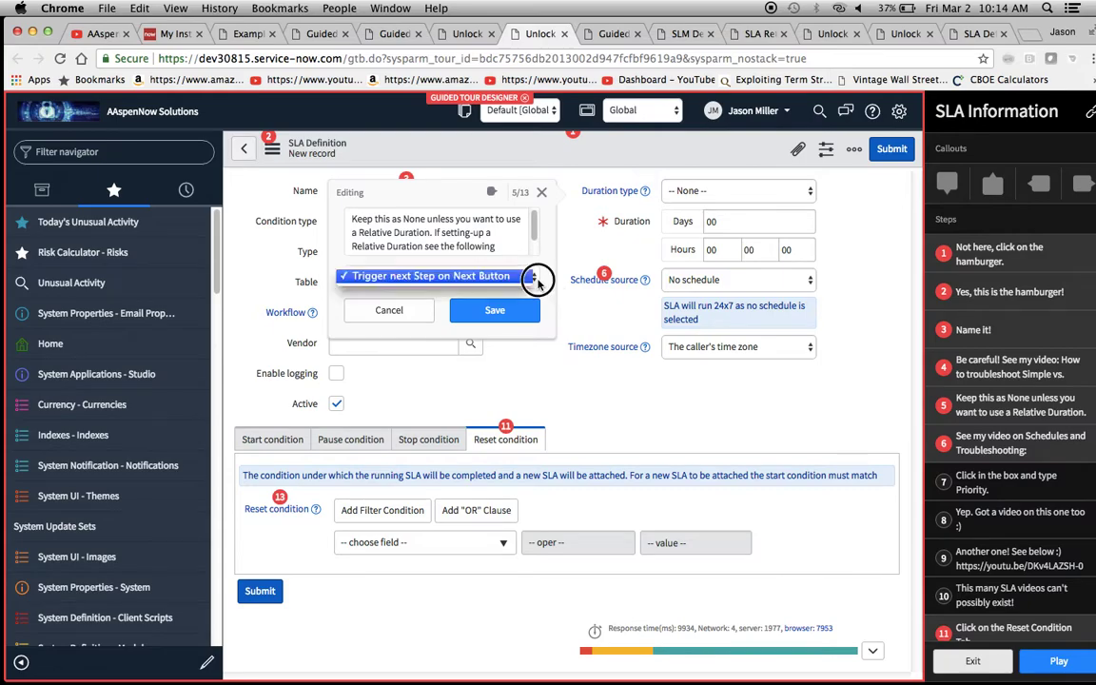
{"action": "left_click", "coordinate": [538, 283]}
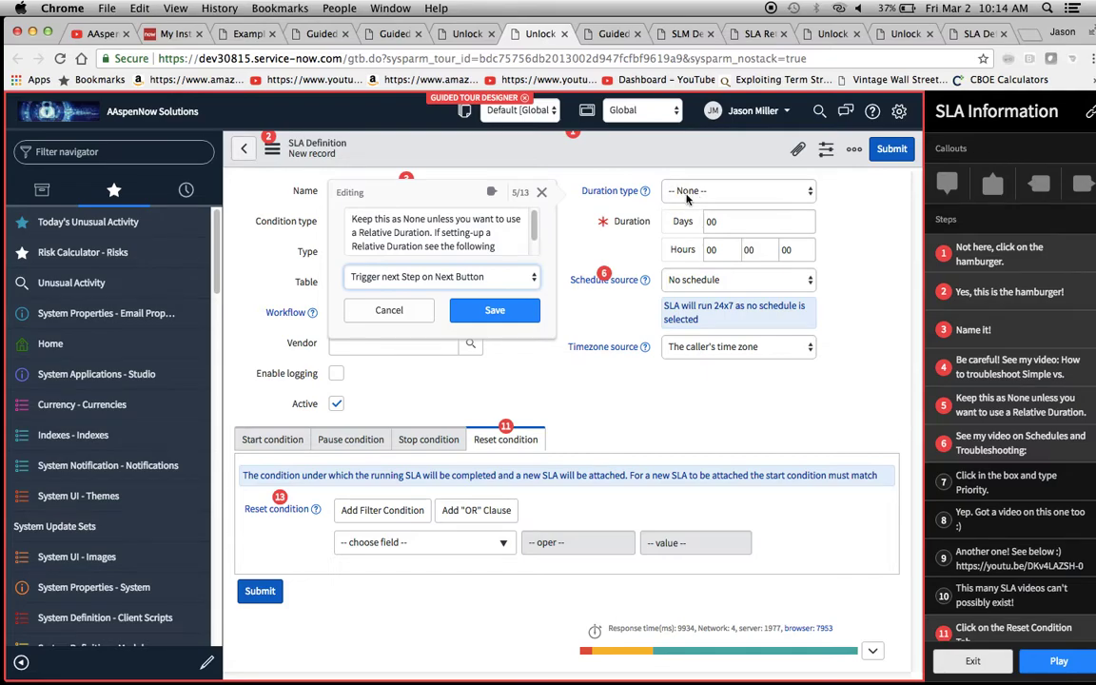
{"action": "left_click", "coordinate": [484, 173]}
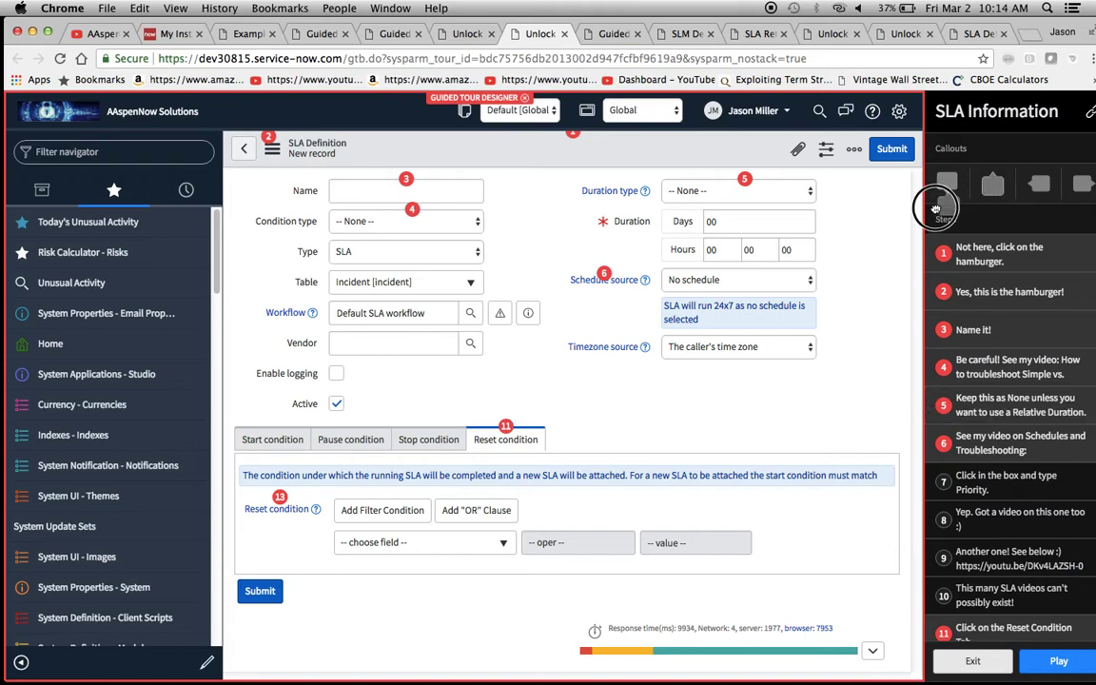
Try a new callout below the Duration field's Days label, check its trigger options, and discard it
{"action": "left_click_drag", "start_coordinate": [936, 207], "coordinate": [683, 232]}
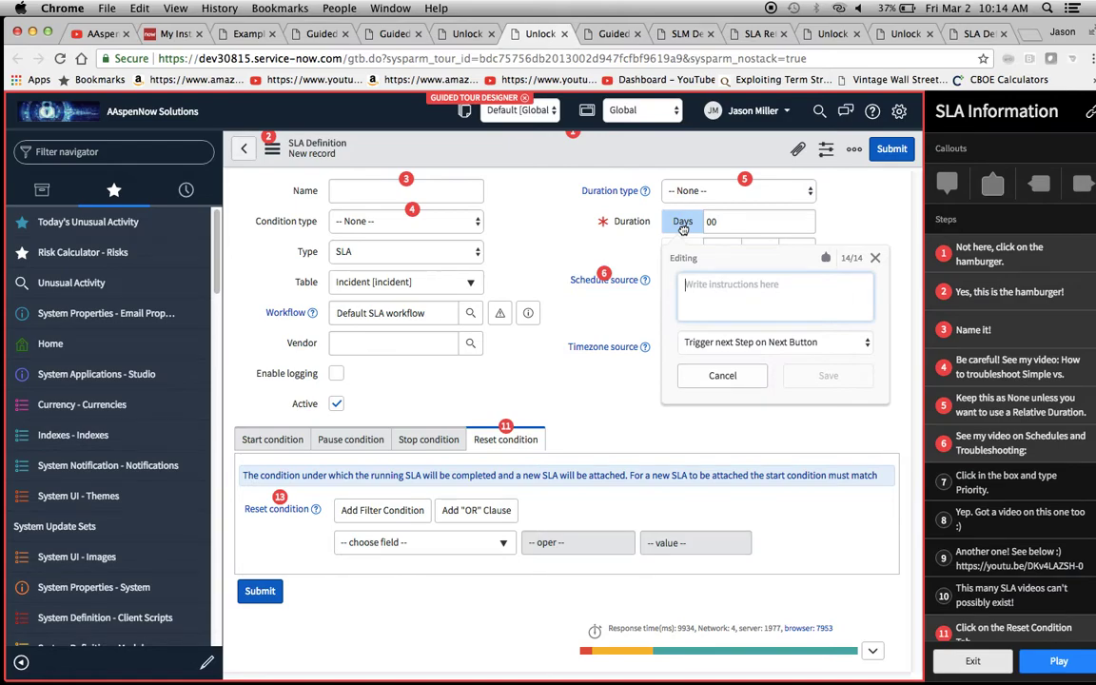
{"action": "left_click", "coordinate": [866, 343]}
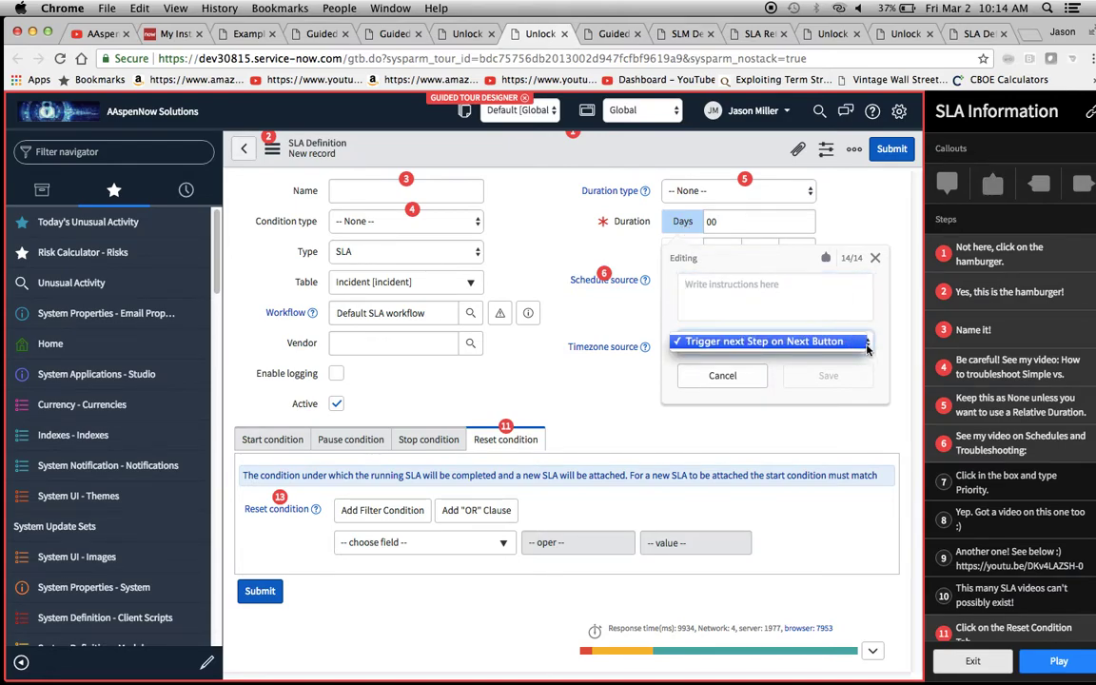
{"action": "left_click", "coordinate": [867, 344]}
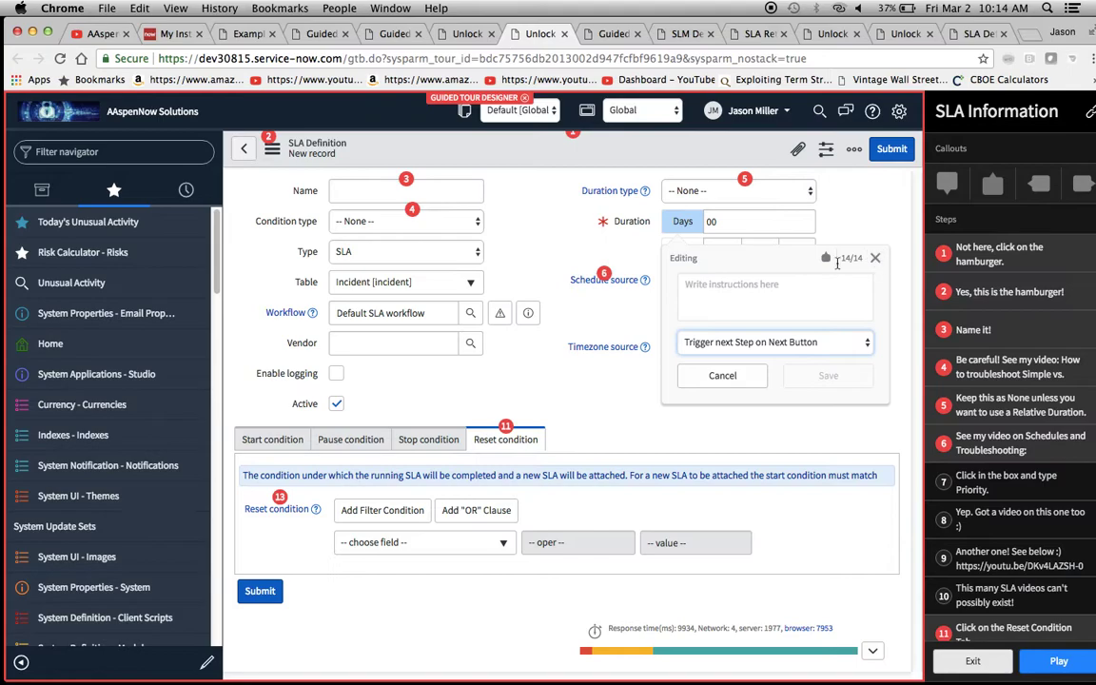
{"action": "left_click", "coordinate": [874, 258]}
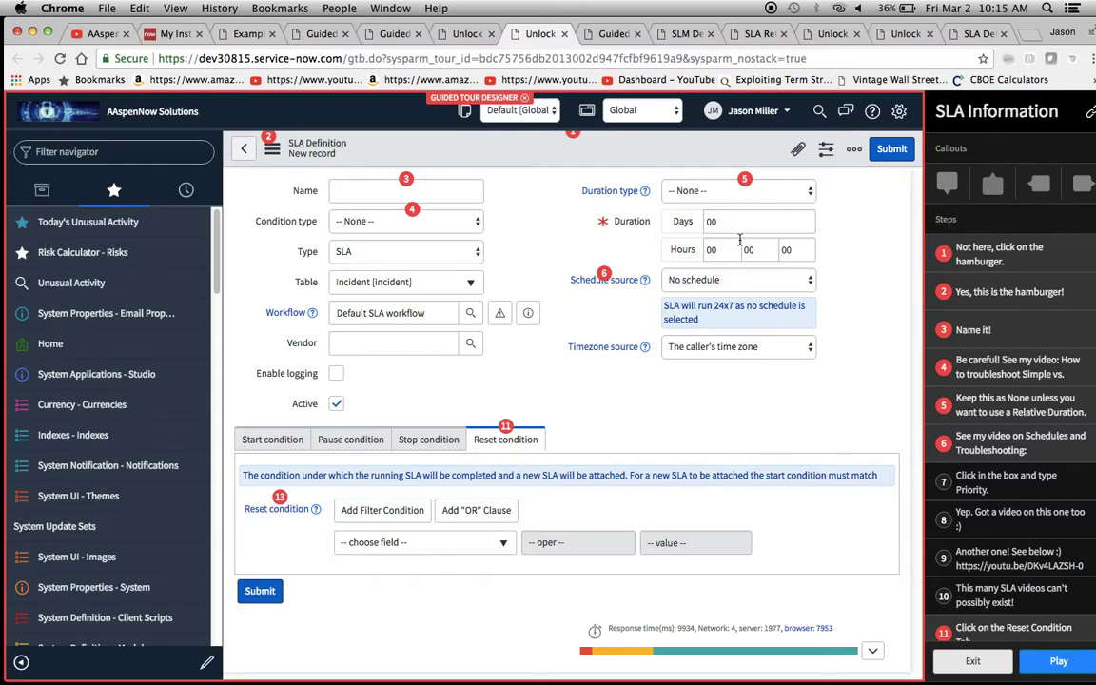
Try to place an above callout and a to-the-right callout on the Duration Days value field
{"action": "left_click_drag", "start_coordinate": [947, 184], "coordinate": [752, 234]}
{"action": "left_click_drag", "start_coordinate": [1038, 184], "coordinate": [761, 221]}
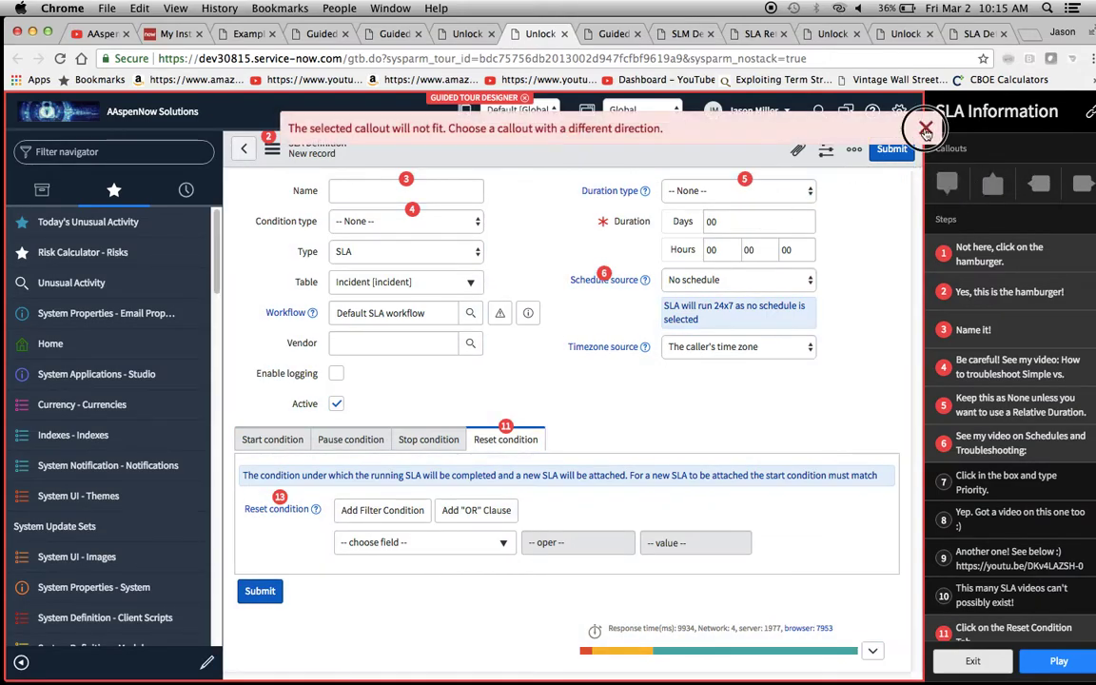
{"action": "left_click", "coordinate": [925, 131]}
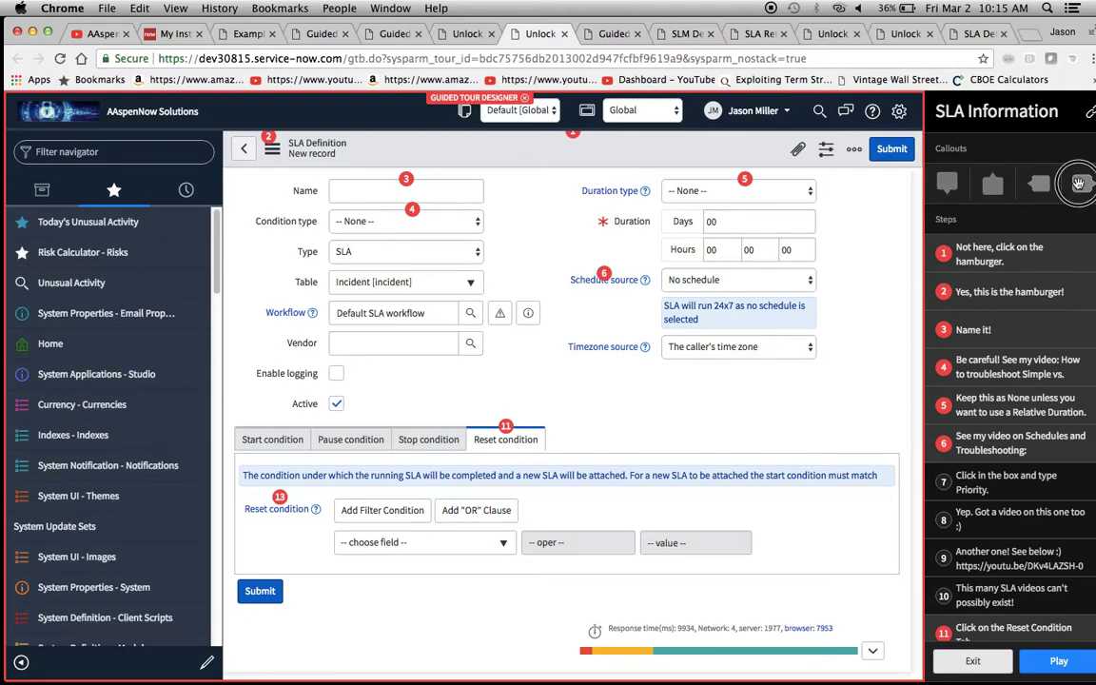
Try a callout to the left of the Duration Days value field, check its placement and trigger options, and discard it
{"action": "left_click_drag", "start_coordinate": [1079, 184], "coordinate": [719, 222]}
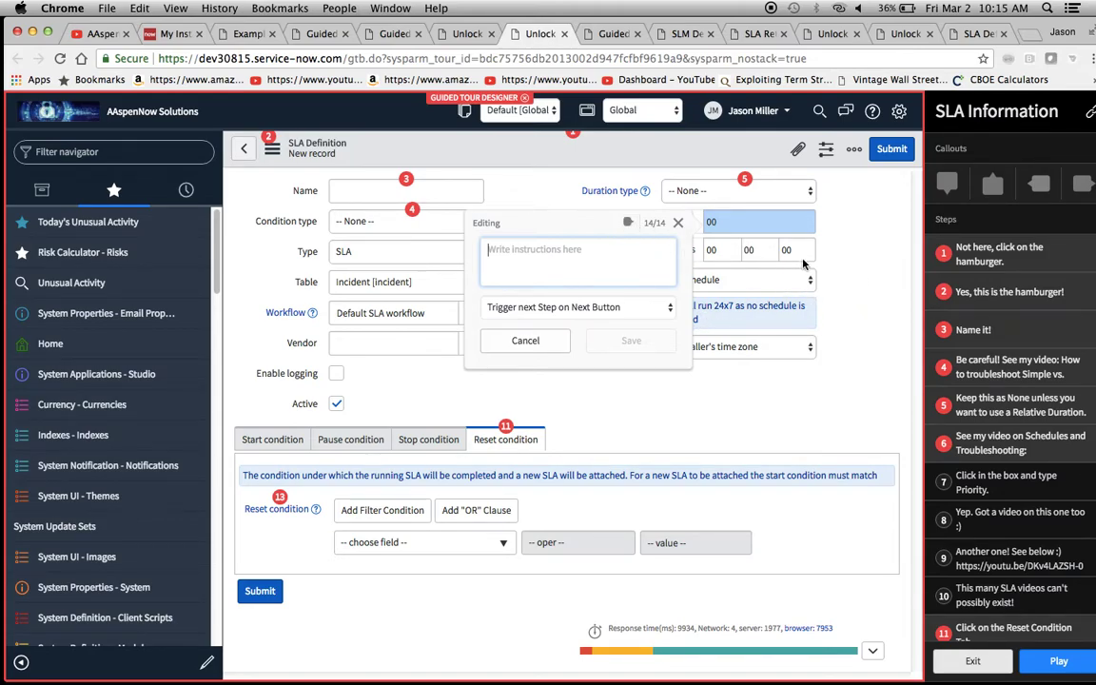
{"action": "left_click", "coordinate": [627, 225]}
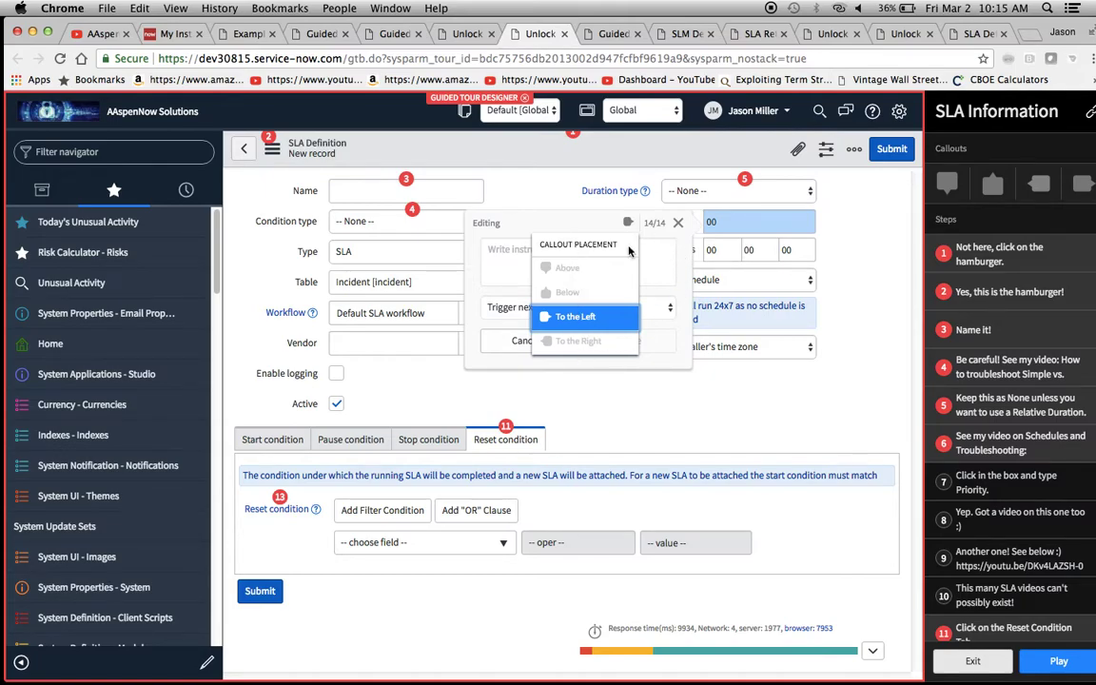
{"action": "left_click", "coordinate": [578, 229]}
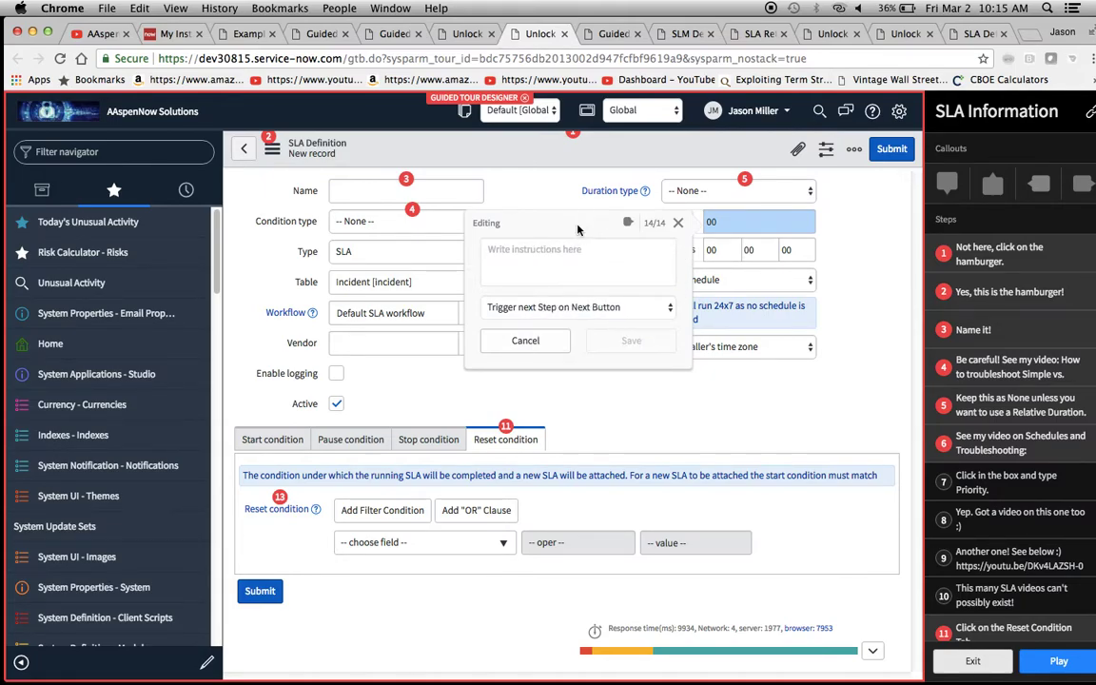
{"action": "left_click", "coordinate": [666, 306]}
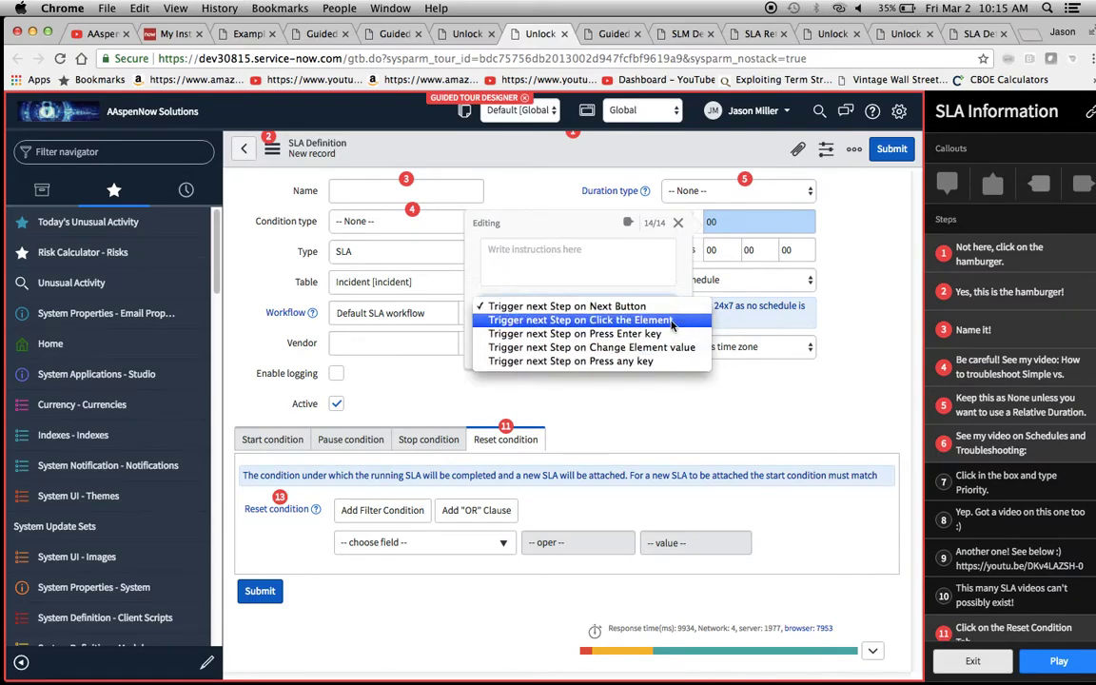
{"action": "left_click", "coordinate": [678, 223]}
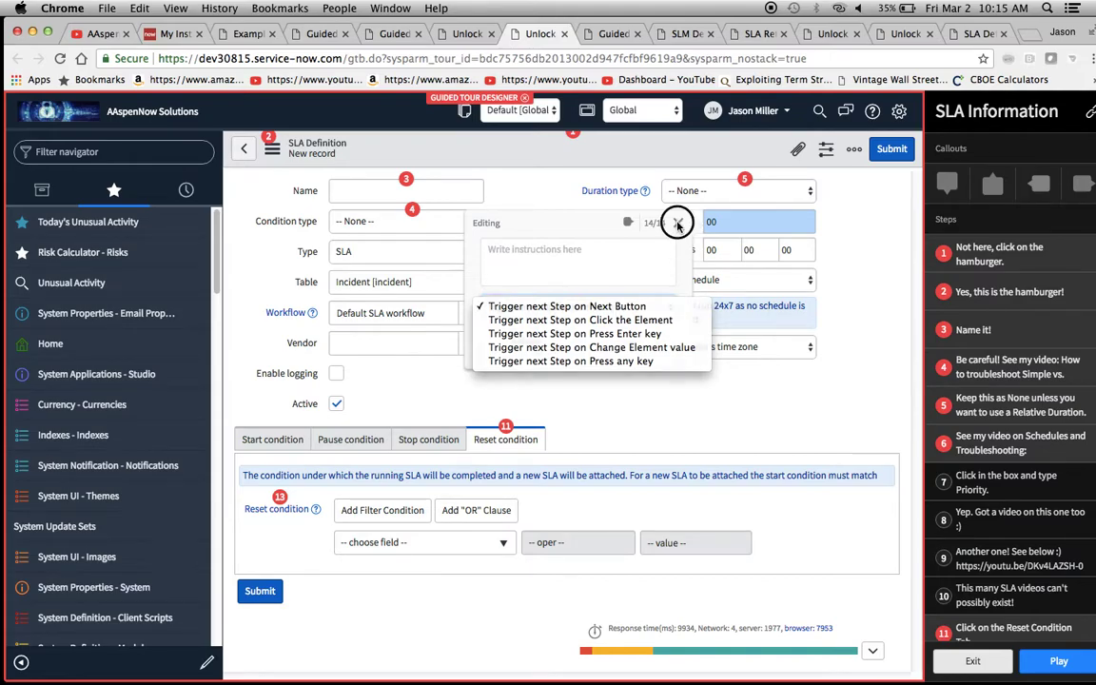
{"action": "left_click", "coordinate": [677, 223]}
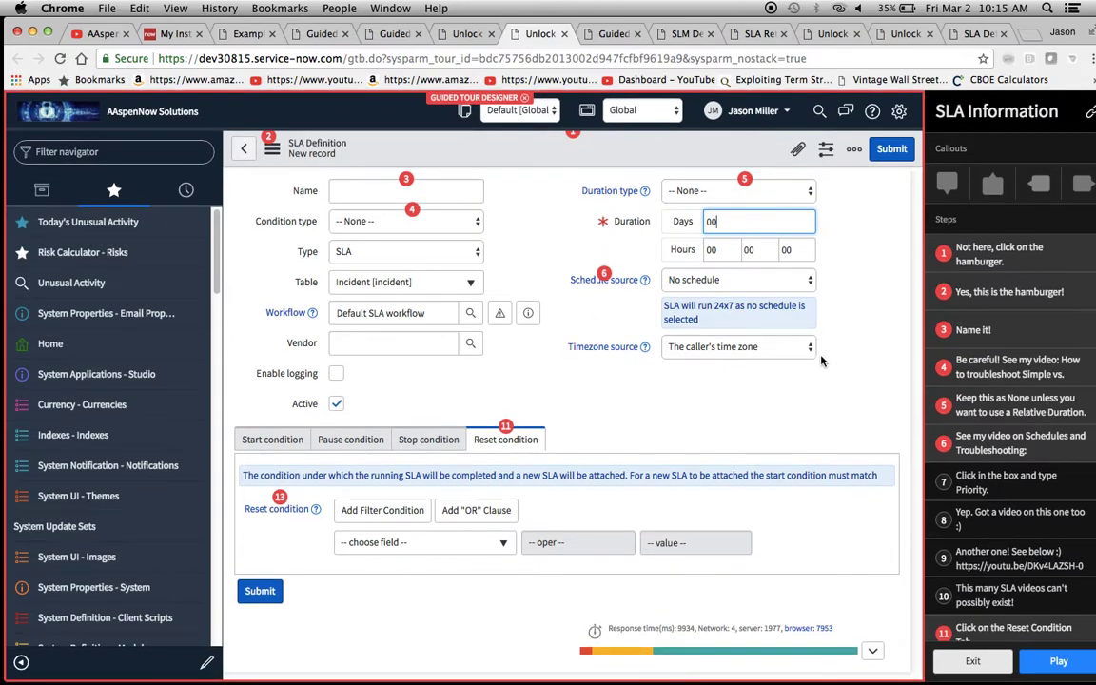
Play the SLA Information tour and try to advance past its first callout using the form's back control
{"action": "left_click", "coordinate": [1056, 667]}
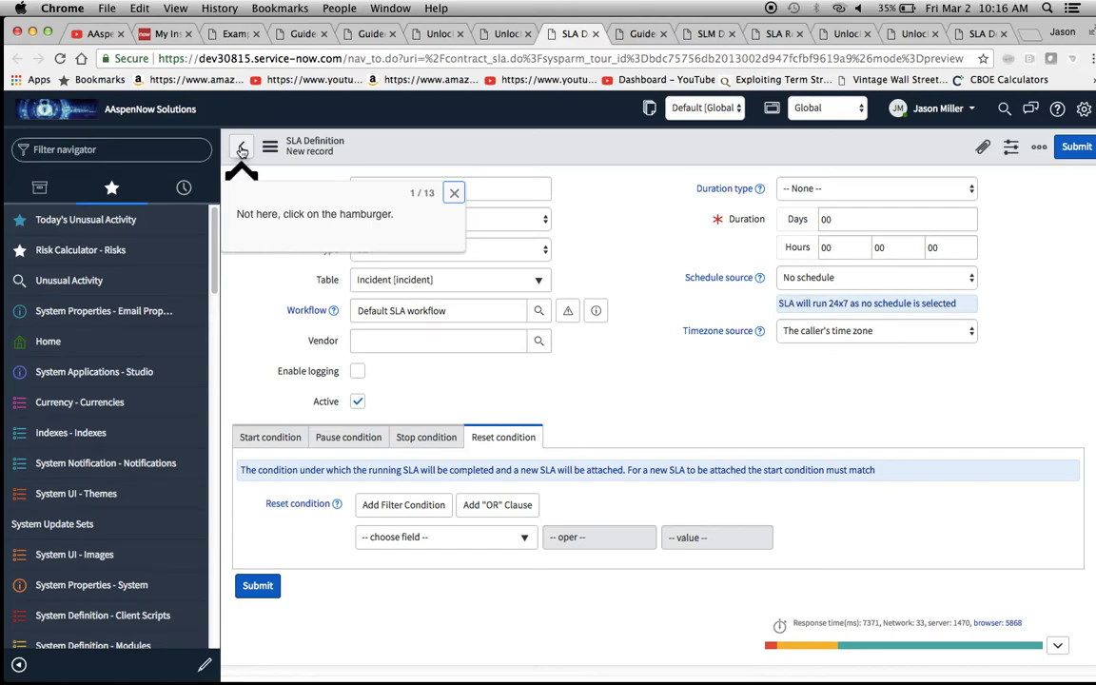
{"action": "left_click", "coordinate": [241, 150]}
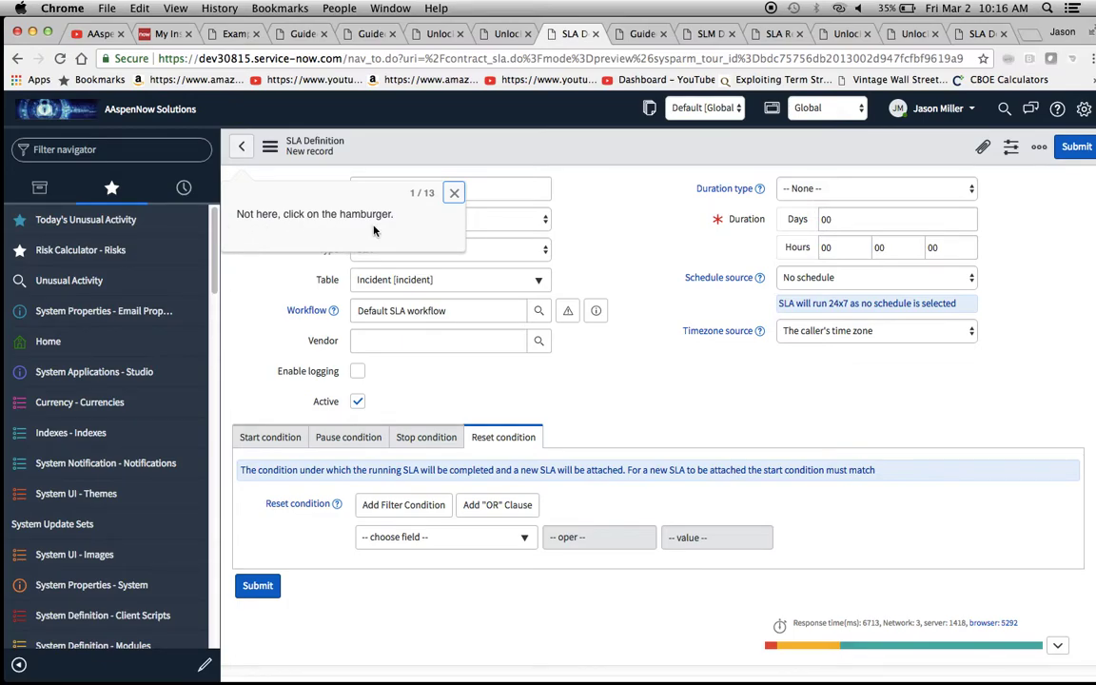
Return to the tour designer, check the trigger options of the step 1 callout, and close its editor without saving
{"action": "left_click", "coordinate": [505, 35]}
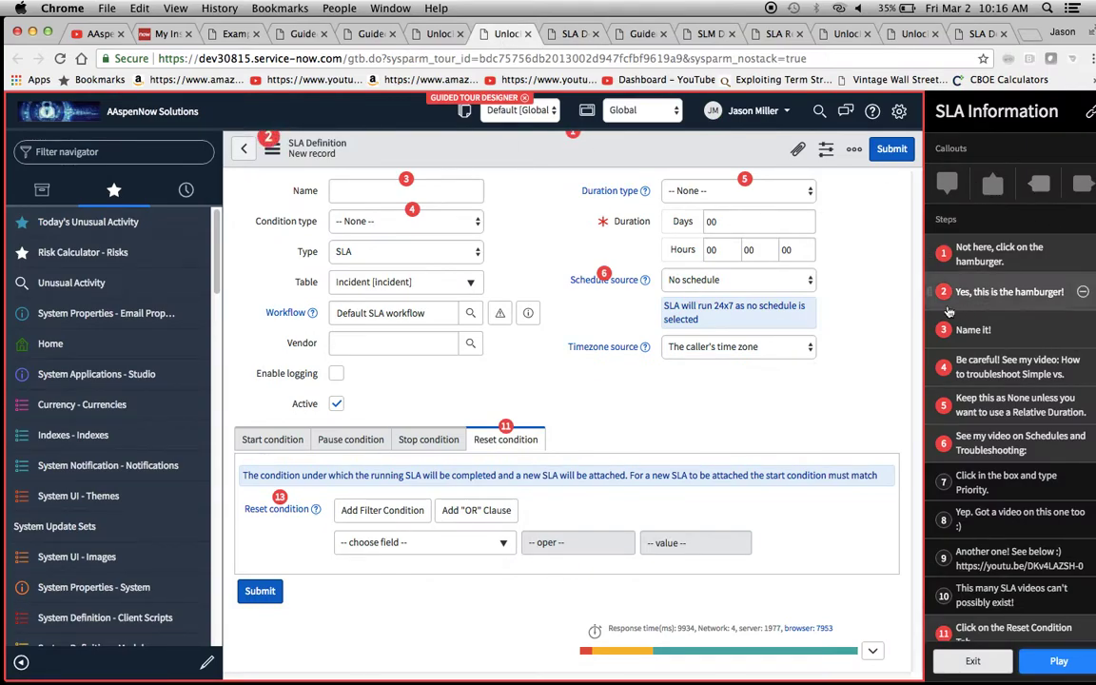
{"action": "left_click", "coordinate": [990, 254]}
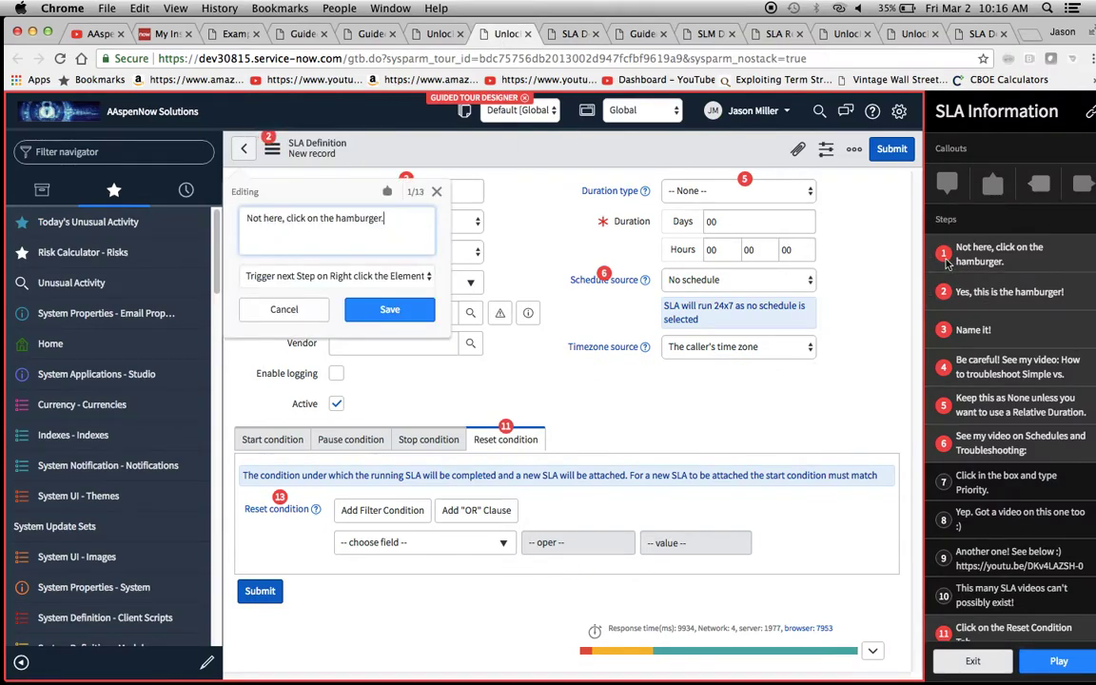
{"action": "left_click", "coordinate": [419, 282]}
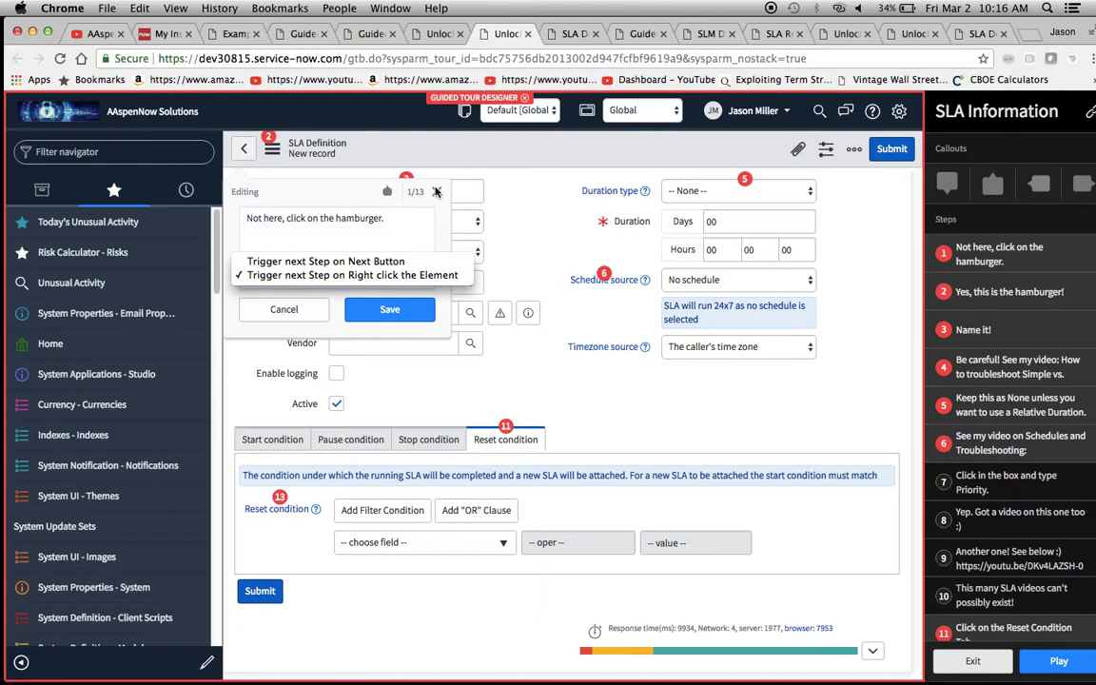
{"action": "left_click", "coordinate": [437, 192]}
{"action": "left_click", "coordinate": [437, 192]}
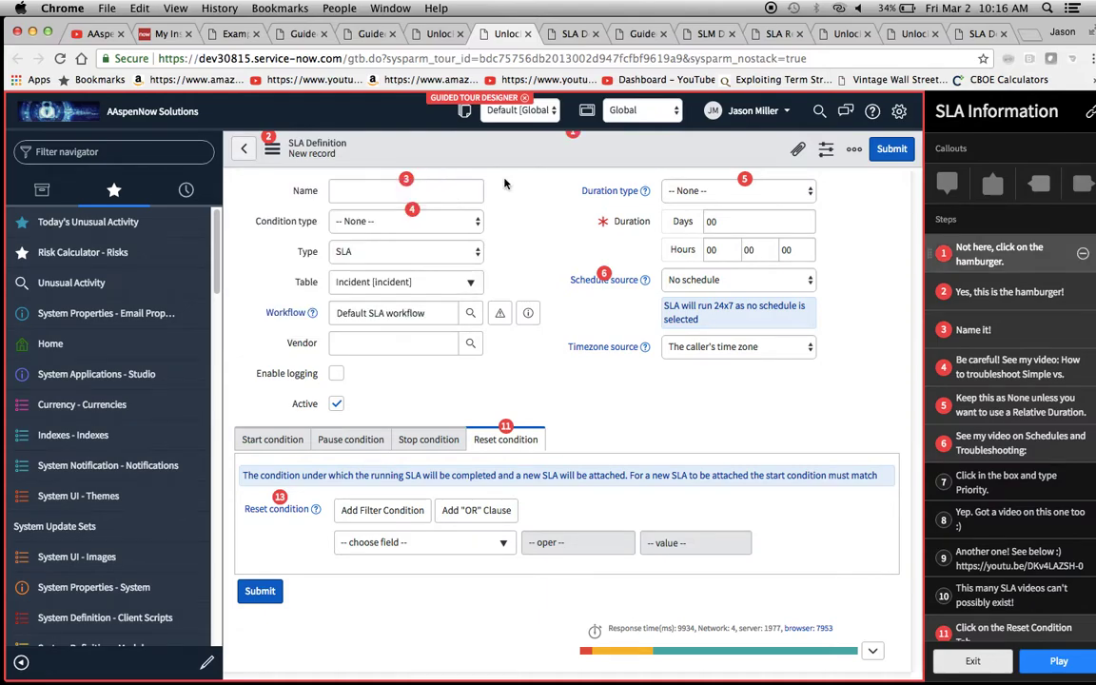
Return to the playing tour and advance past its first two callouts using the form header's context menu and the hamburger menu
{"action": "left_click", "coordinate": [569, 35]}
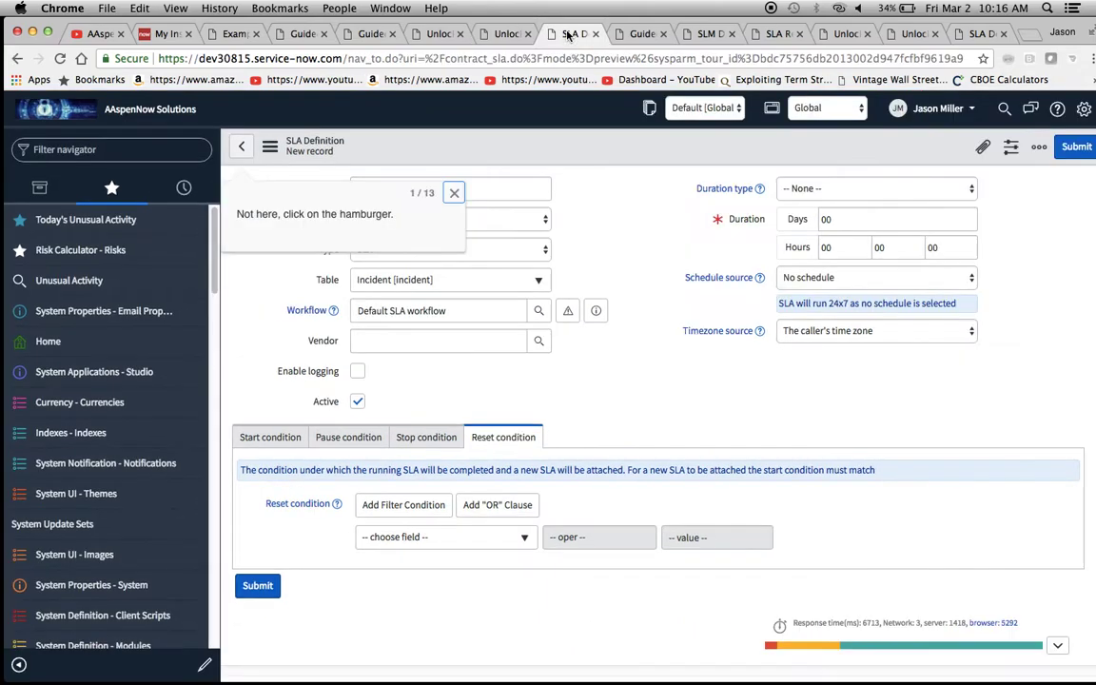
{"action": "right_click", "coordinate": [452, 144]}
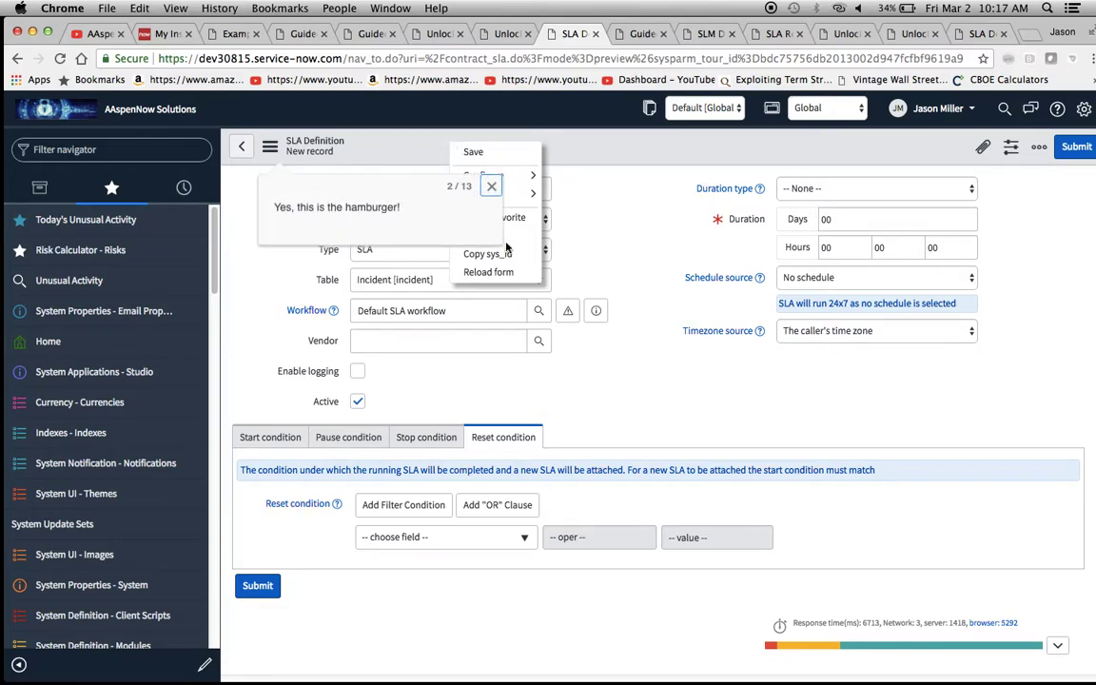
{"action": "mouse_move", "coordinate": [533, 194]}
{"action": "left_click", "coordinate": [574, 140]}
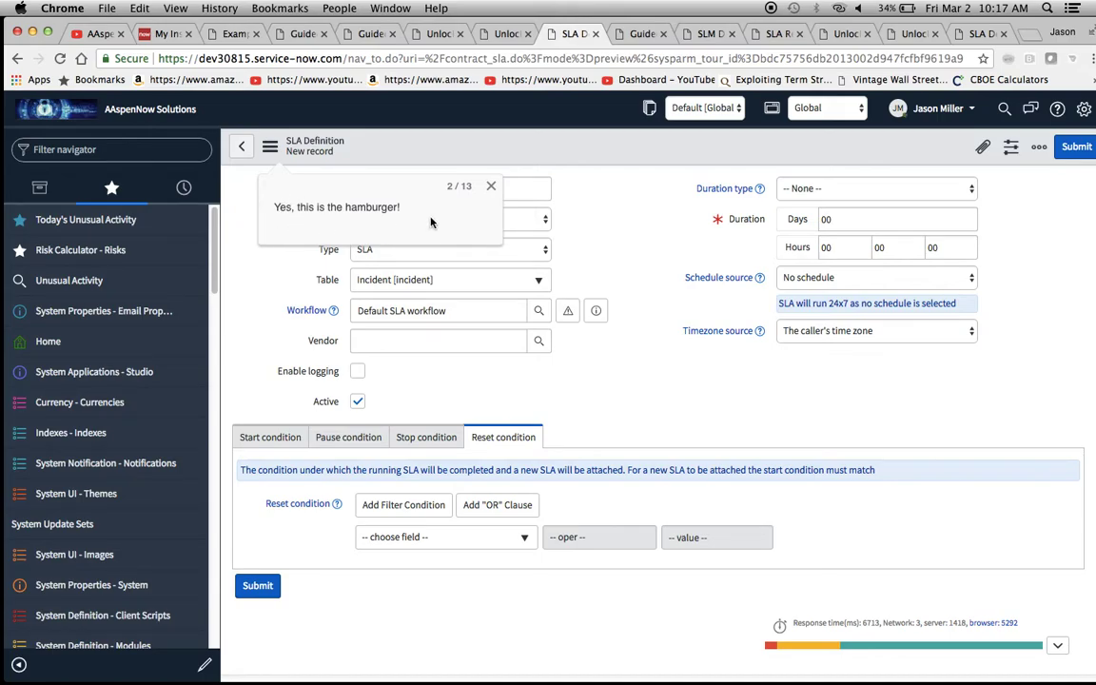
{"action": "left_click", "coordinate": [270, 149]}
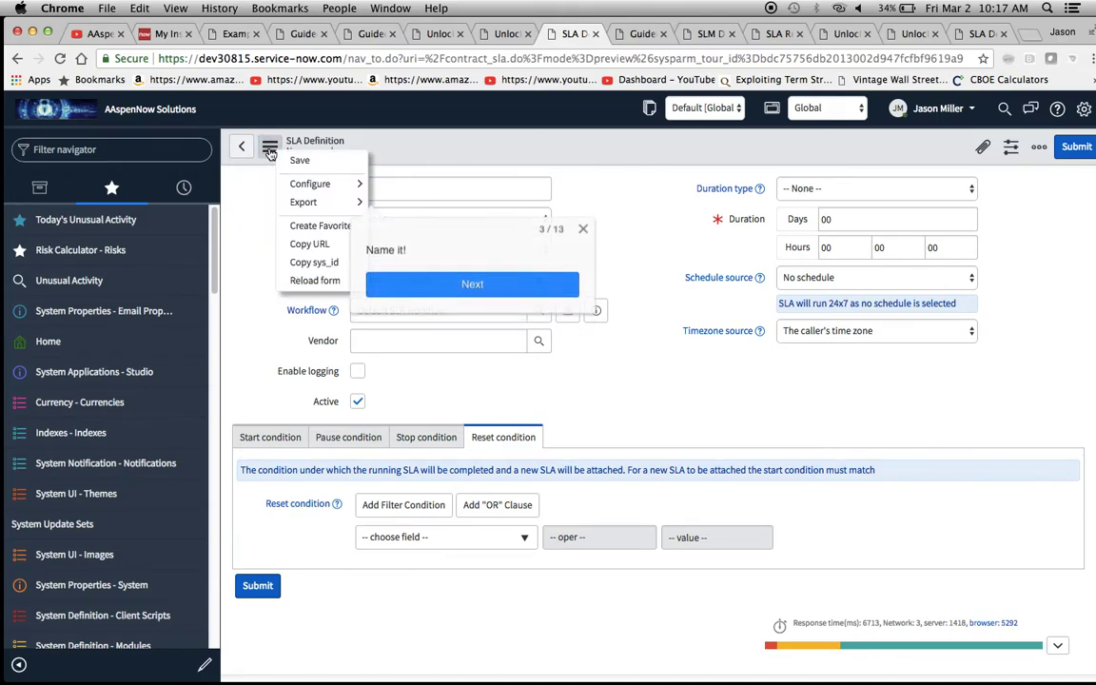
Dismiss the open form menu and try to advance the playing tour from its third callout past its sixth
{"action": "left_click", "coordinate": [700, 232]}
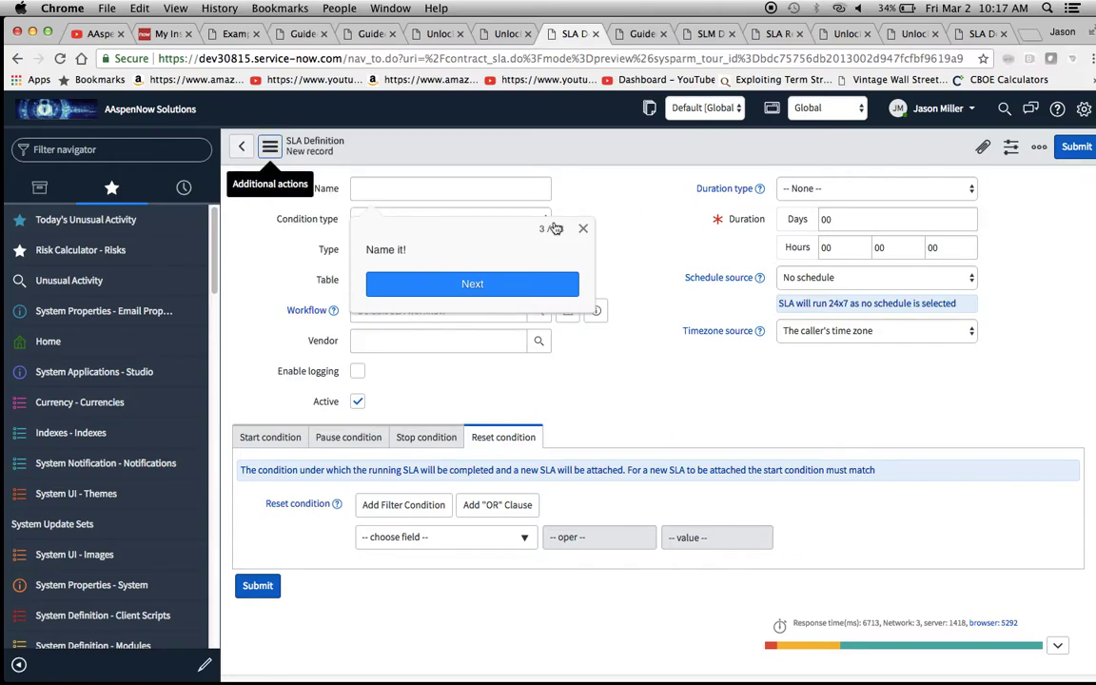
{"action": "left_click", "coordinate": [455, 287]}
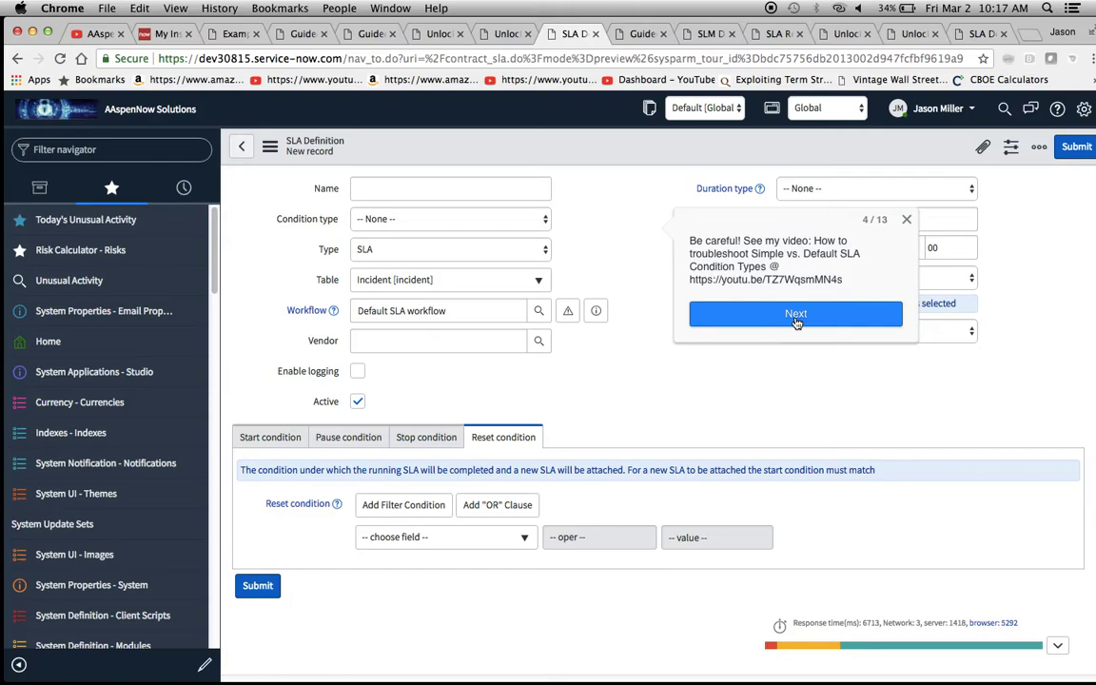
{"action": "left_click", "coordinate": [795, 322]}
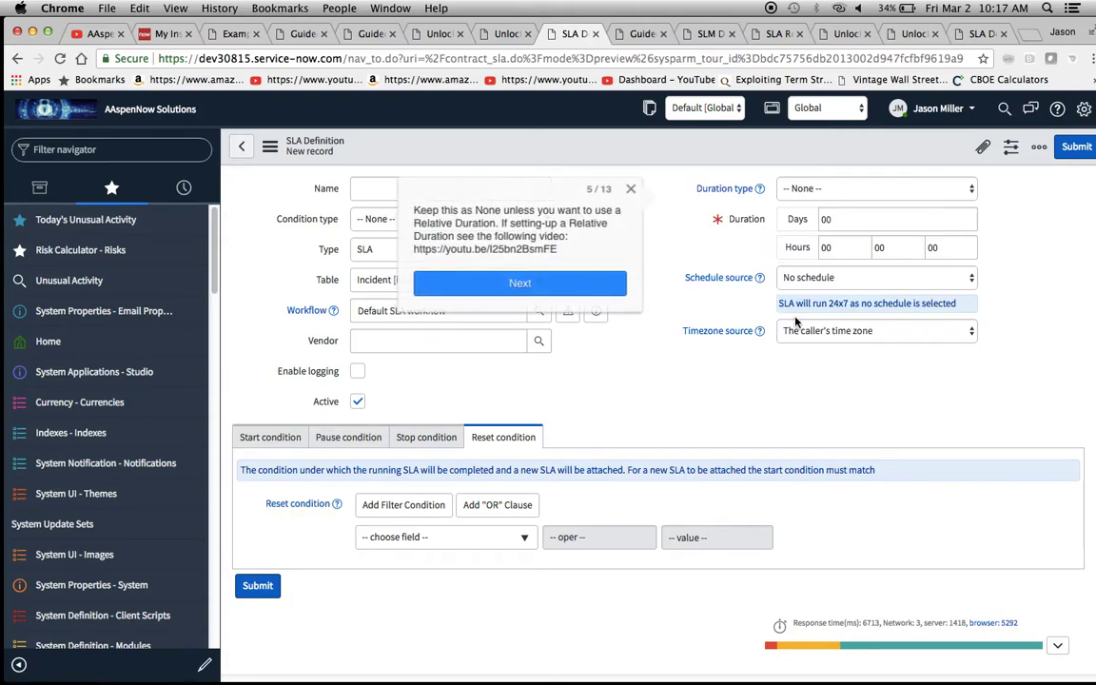
{"action": "left_click", "coordinate": [578, 292]}
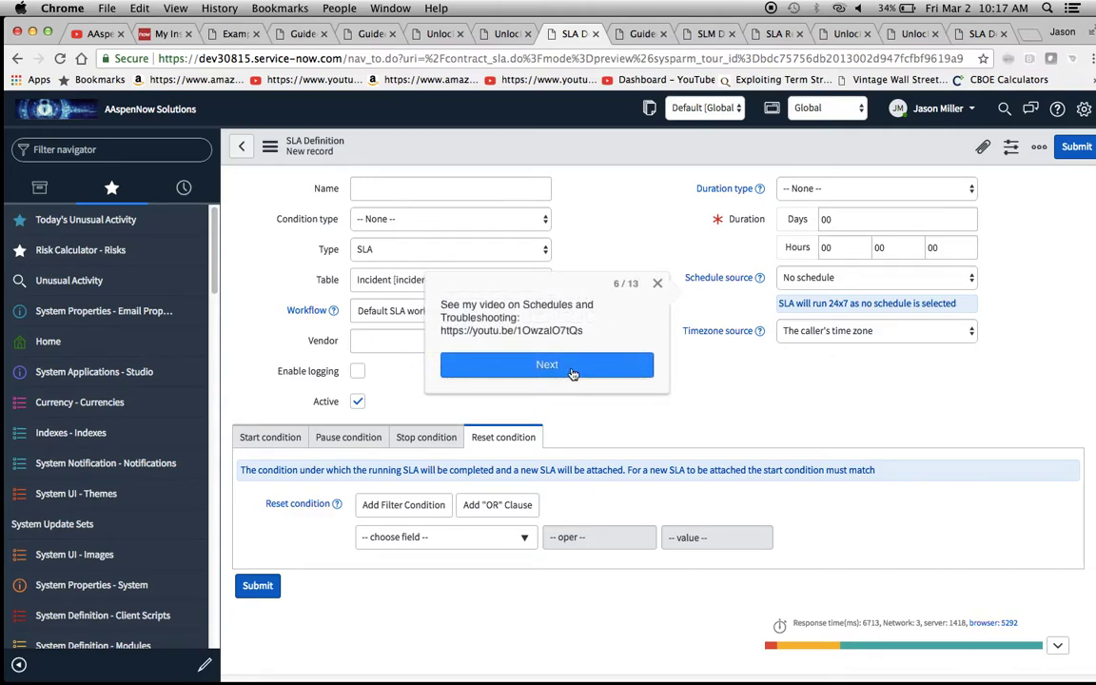
{"action": "left_click", "coordinate": [572, 372]}
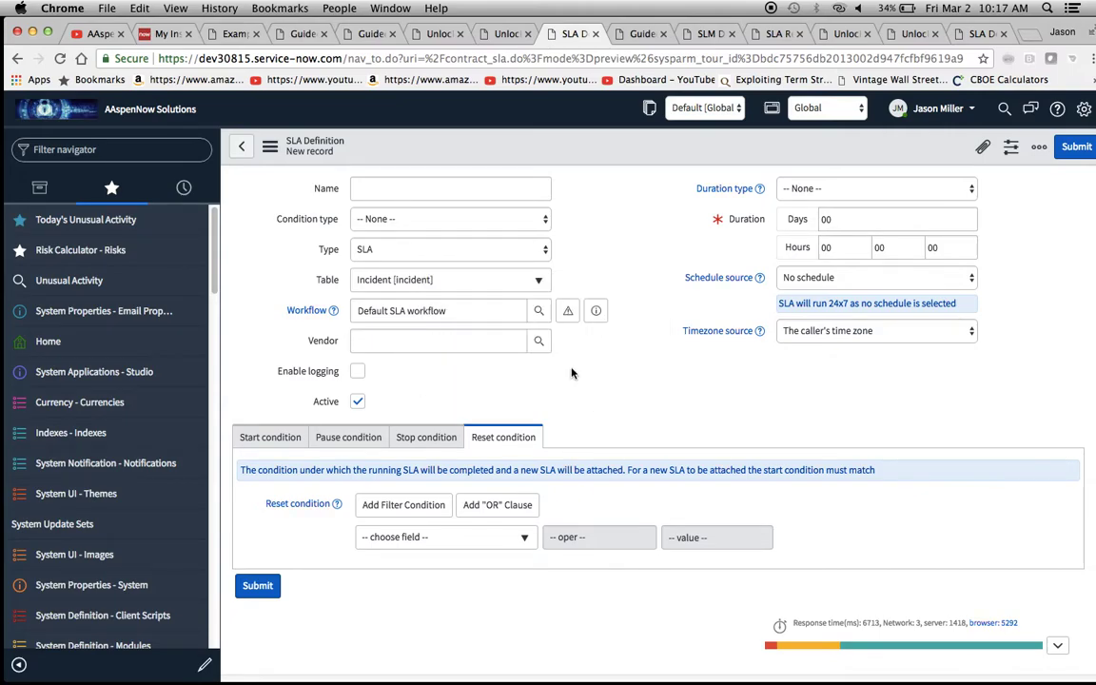
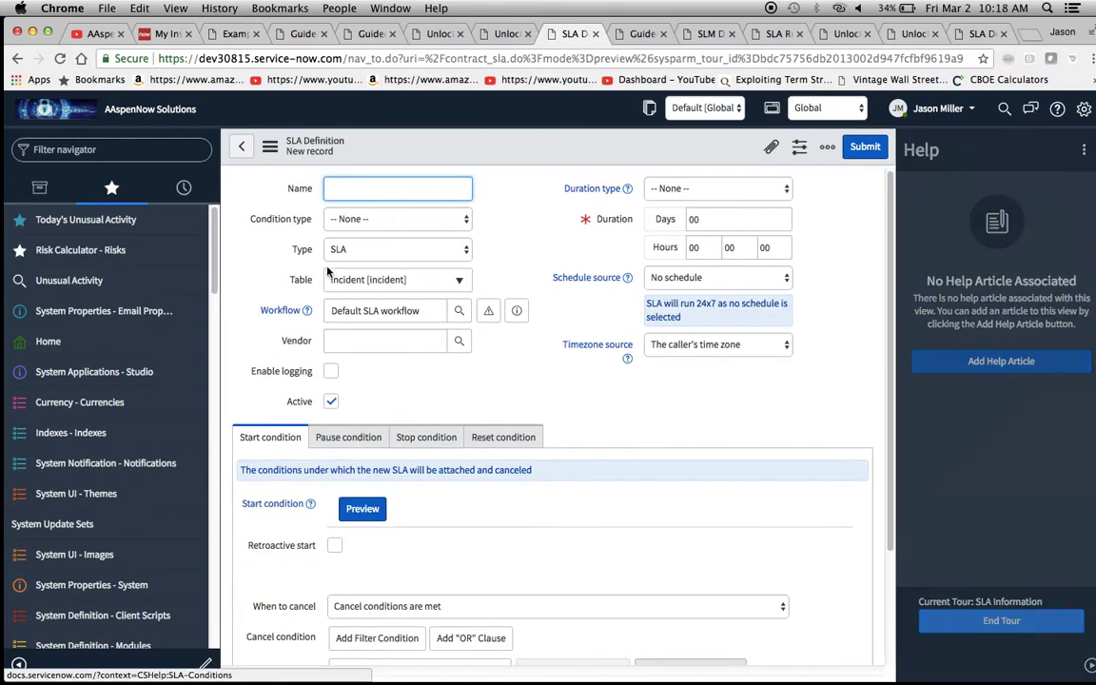
Stop the restarted SLA Information tour at its second callout and decline to disable its auto launch
{"action": "left_click", "coordinate": [269, 145]}
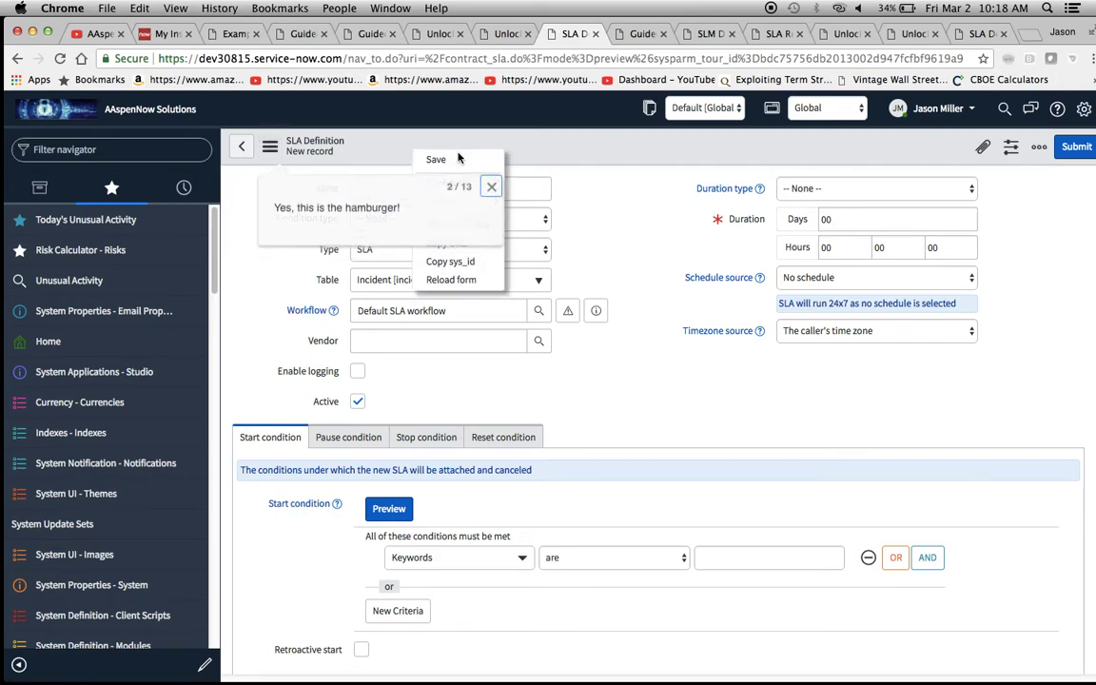
{"action": "left_click", "coordinate": [489, 188]}
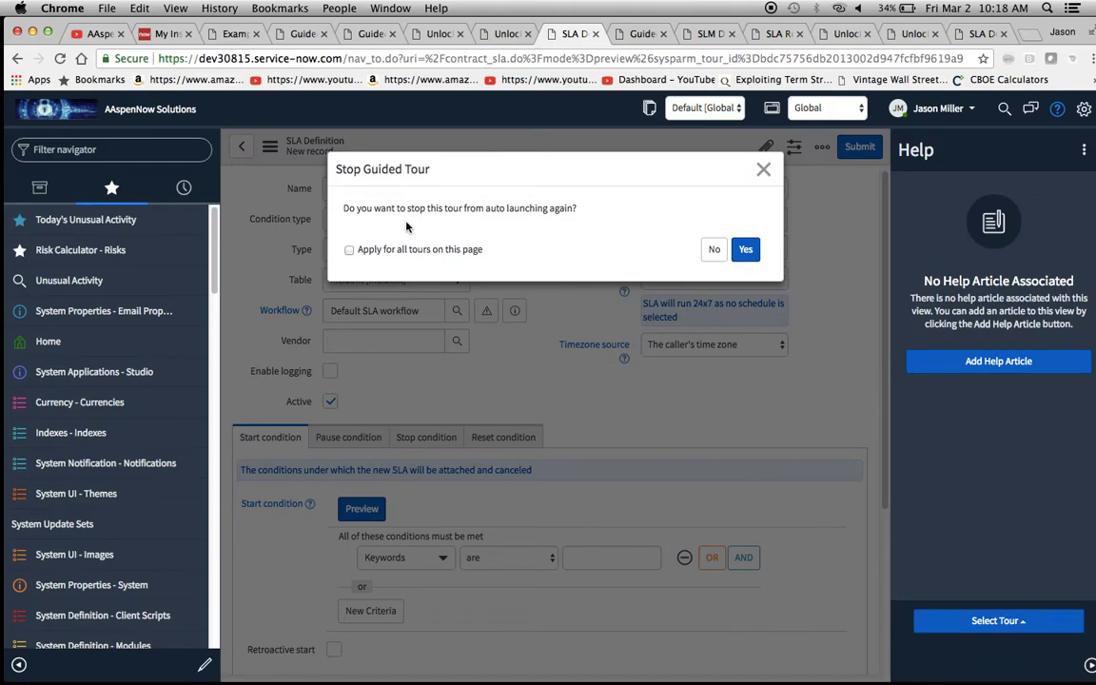
{"action": "left_click", "coordinate": [711, 253]}
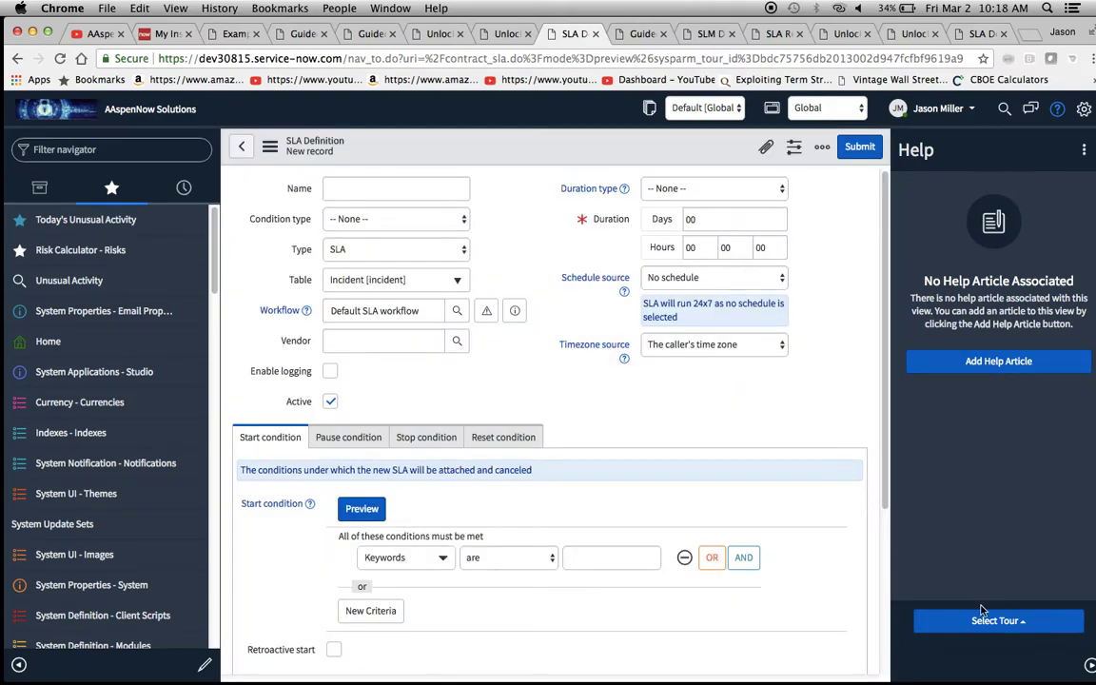
Reload the new SLA Definition form to relaunch the guided tour
{"action": "right_click", "coordinate": [461, 163]}
{"action": "left_click", "coordinate": [495, 306]}
{"action": "right_click", "coordinate": [528, 151]}
{"action": "left_click", "coordinate": [556, 278]}
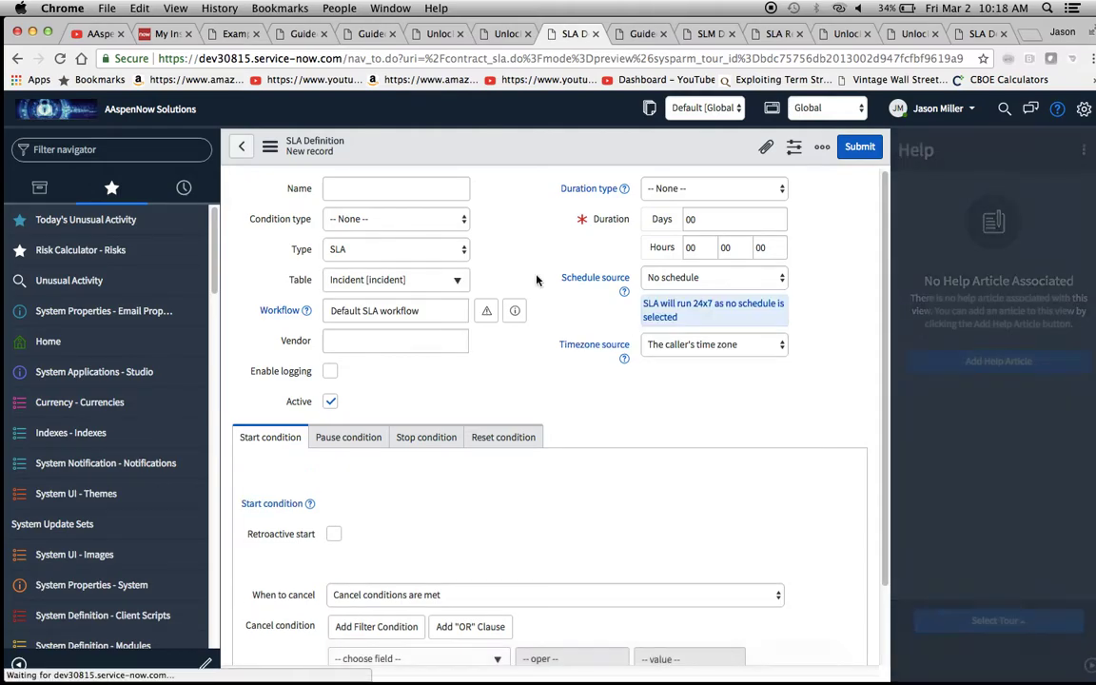
Play the relaunched tour from its first callout past the seventh, using the hamburger menu for the opening callouts
{"action": "left_click", "coordinate": [271, 149]}
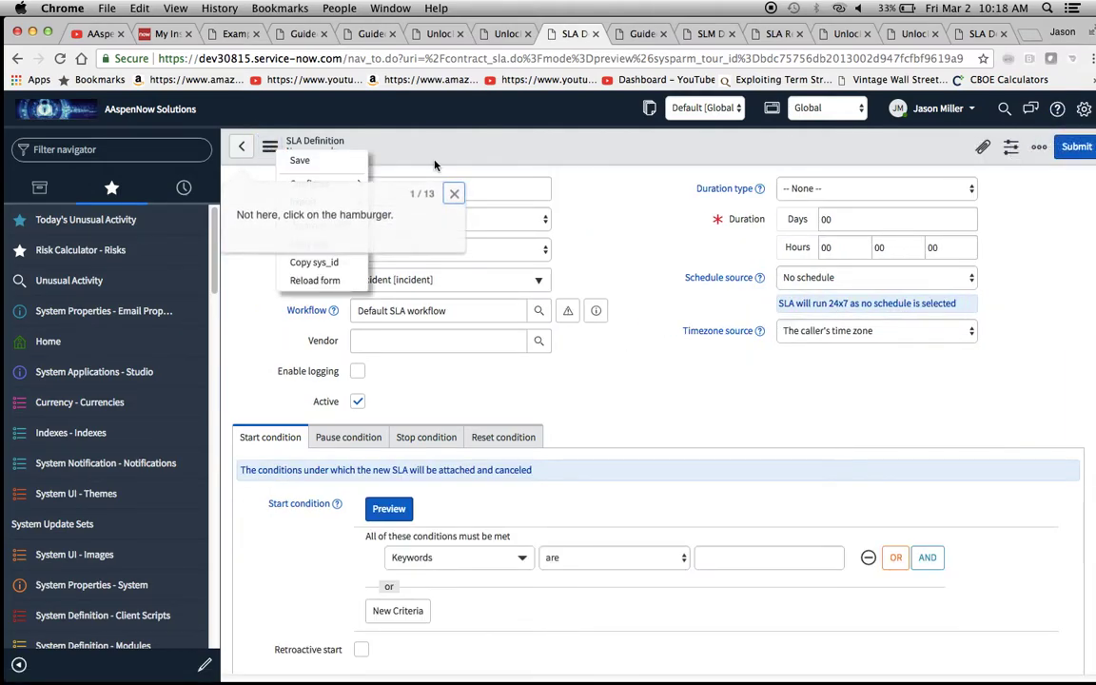
{"action": "left_click", "coordinate": [271, 146]}
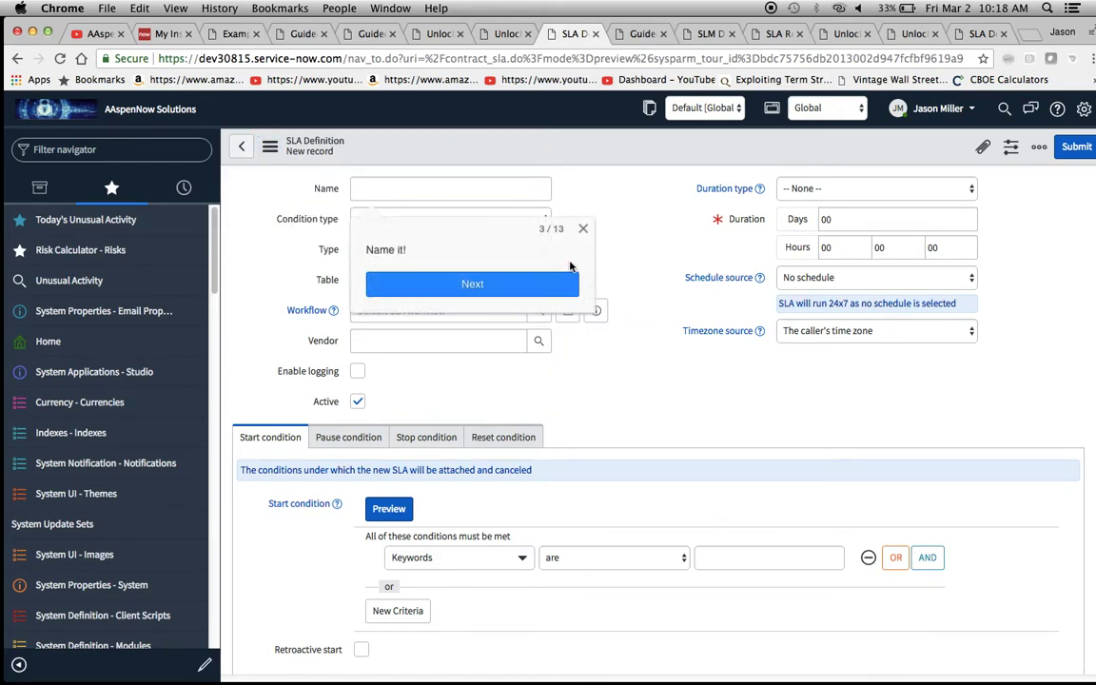
{"action": "left_click", "coordinate": [533, 281]}
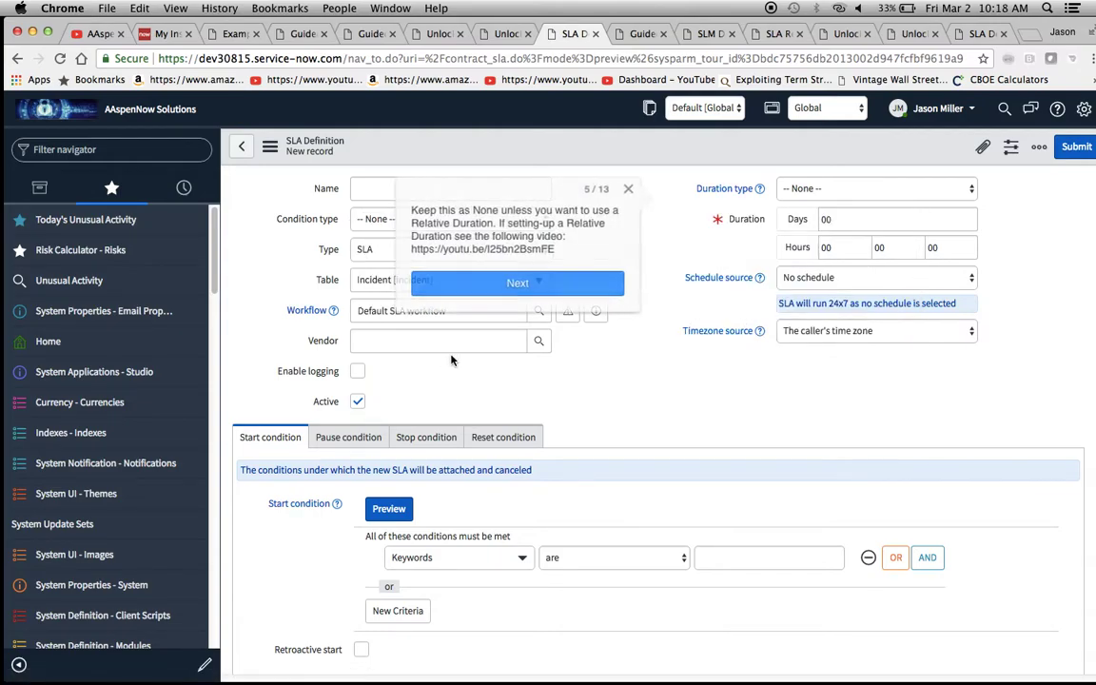
{"action": "left_click", "coordinate": [487, 282]}
{"action": "left_click", "coordinate": [623, 366]}
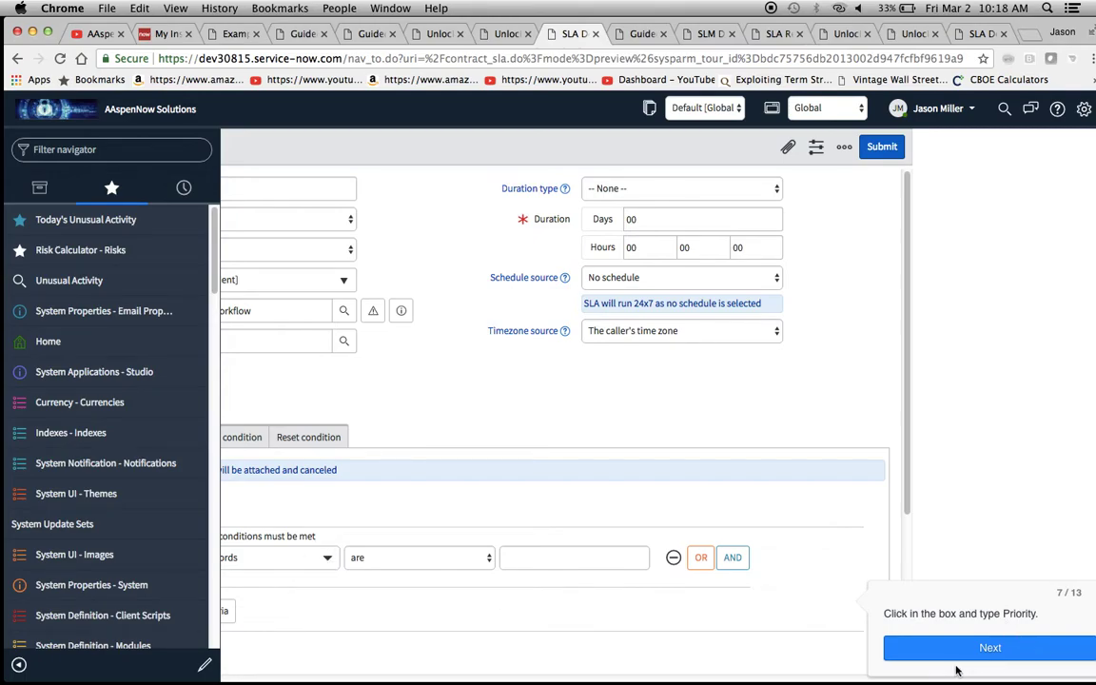
{"action": "left_click", "coordinate": [1011, 659]}
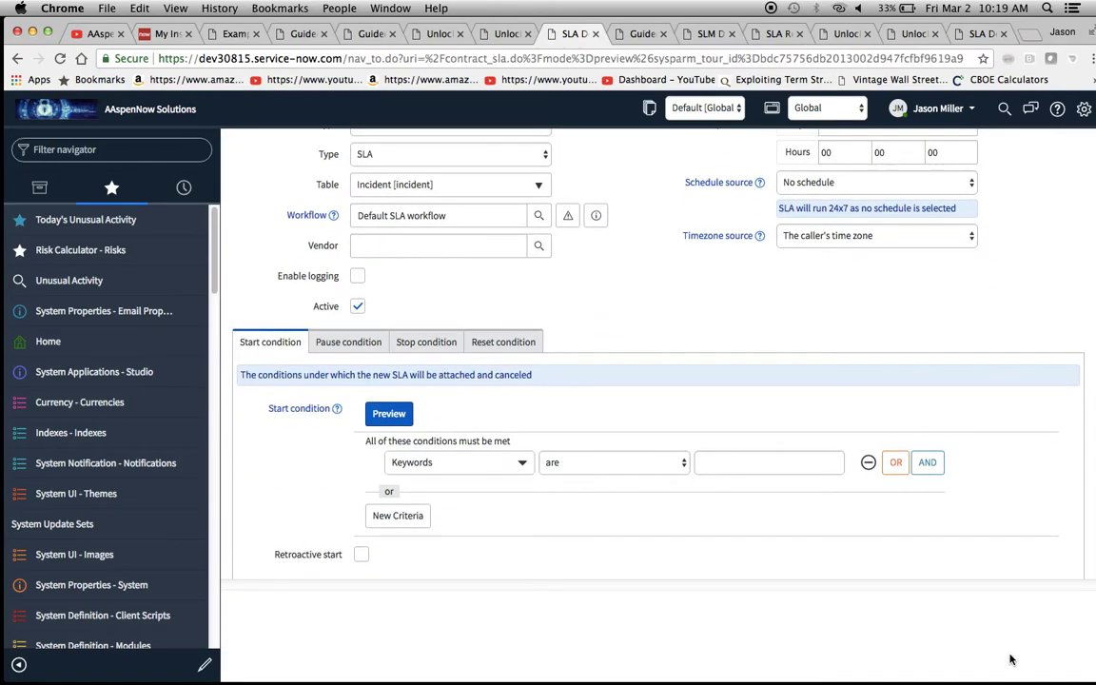
Advance the tour past its eighth and ninth callouts in the start condition area
{"action": "scroll", "coordinate": [894, 544], "scroll_direction": "down", "scroll_amount": 3}
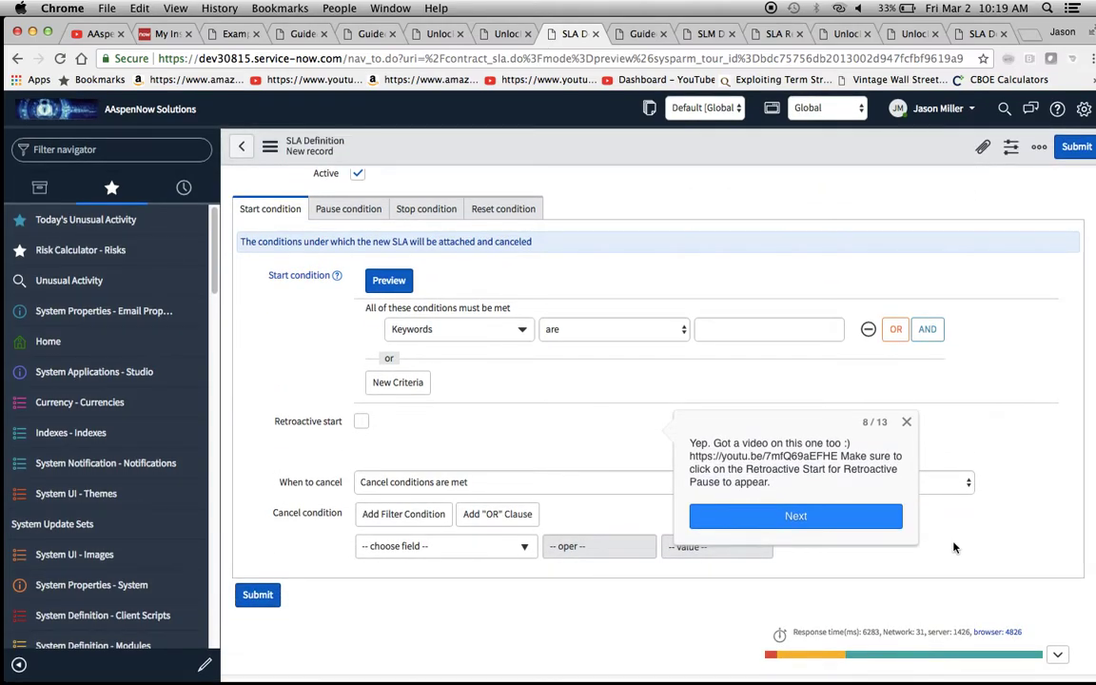
{"action": "left_click", "coordinate": [812, 526]}
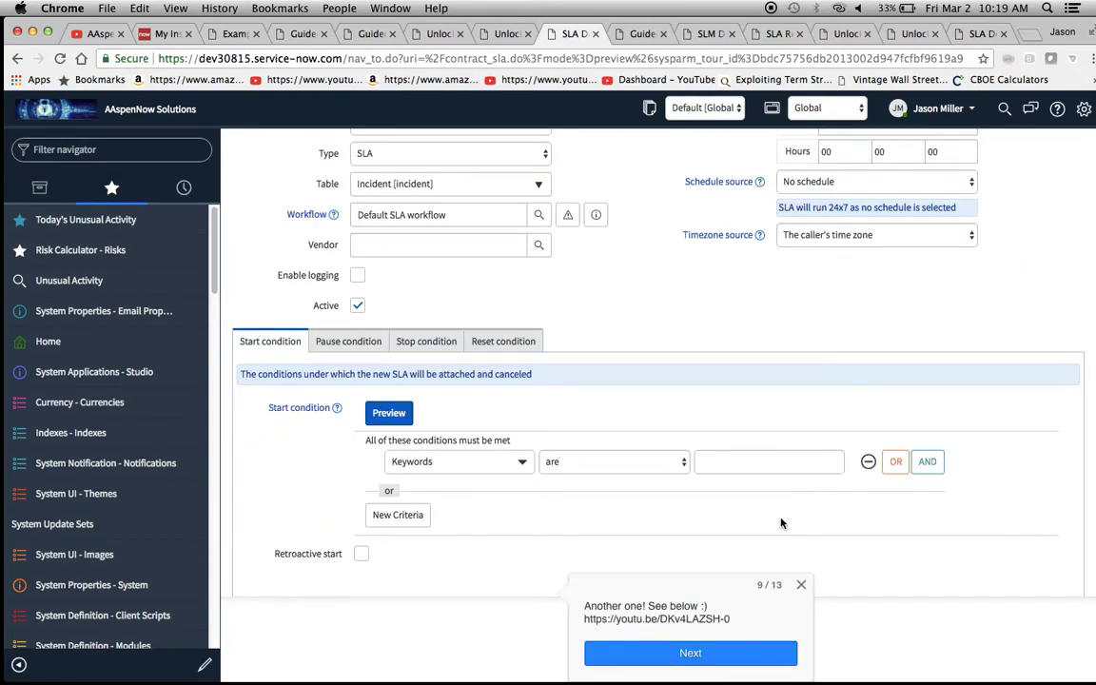
{"action": "scroll", "coordinate": [780, 522], "scroll_direction": "down", "scroll_amount": 1}
{"action": "scroll", "coordinate": [780, 522], "scroll_direction": "down", "scroll_amount": 1}
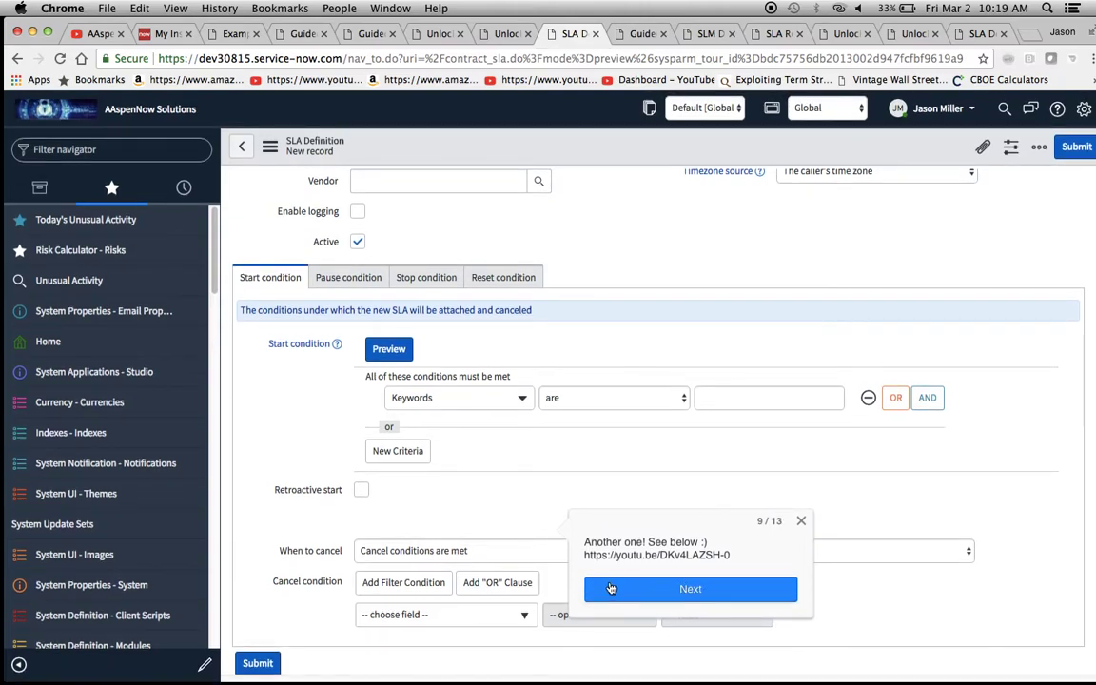
{"action": "left_click", "coordinate": [684, 591]}
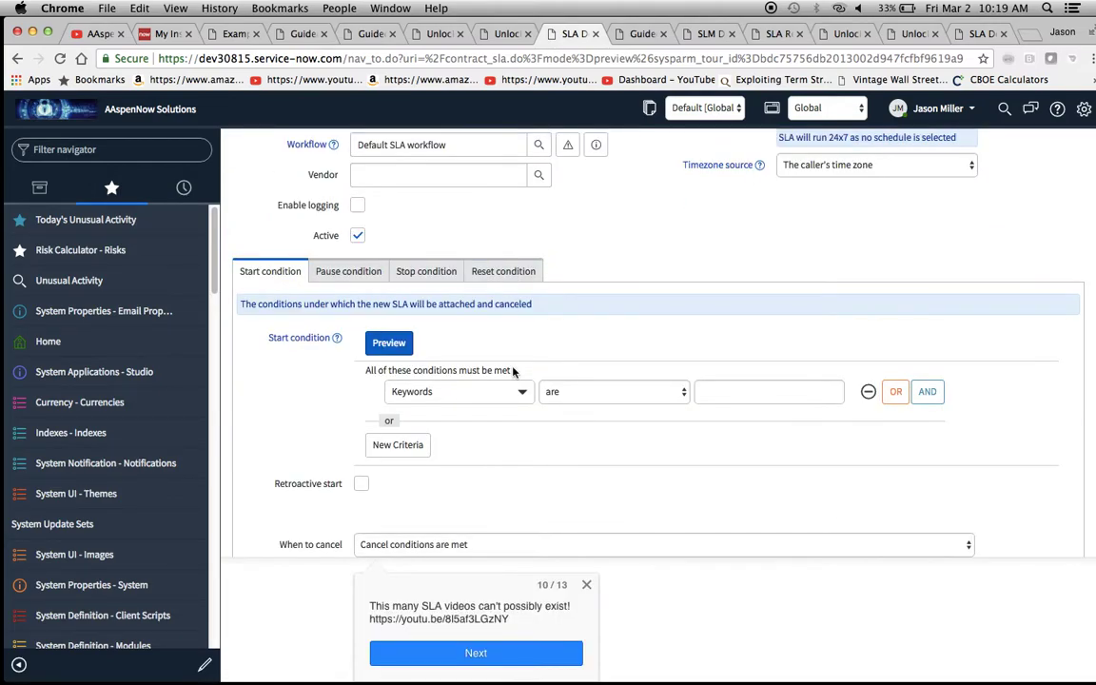
Advance past the tenth callout, then follow the tour's instructions to show the Reset condition section and open its documentation link
{"action": "left_click", "coordinate": [497, 278]}
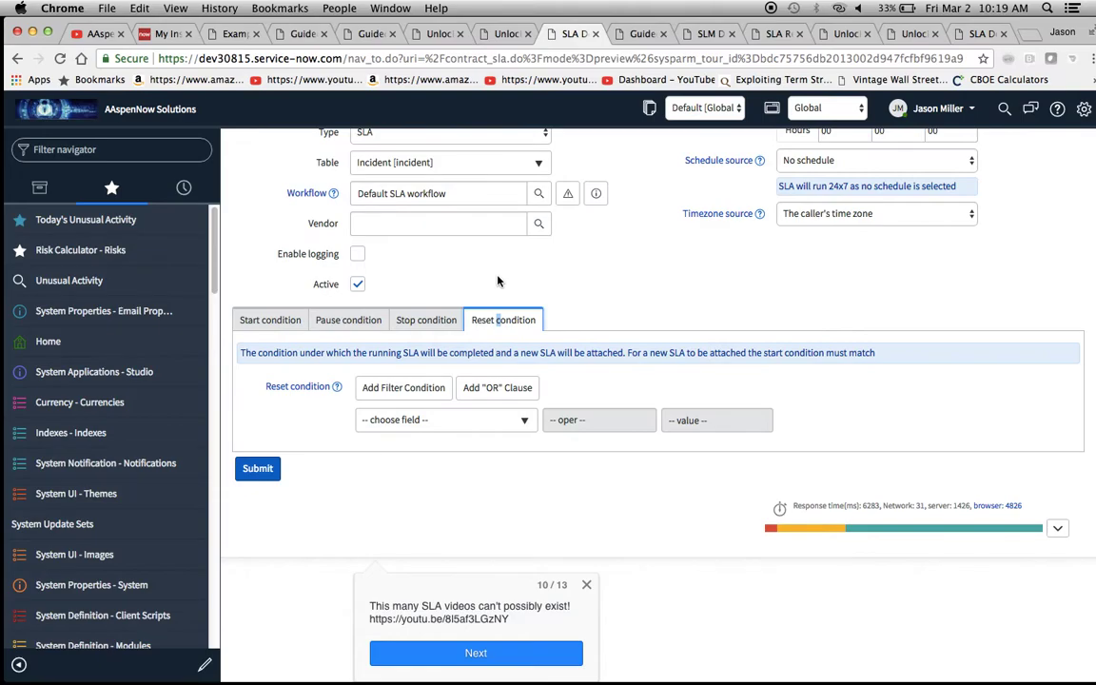
{"action": "left_click", "coordinate": [473, 653]}
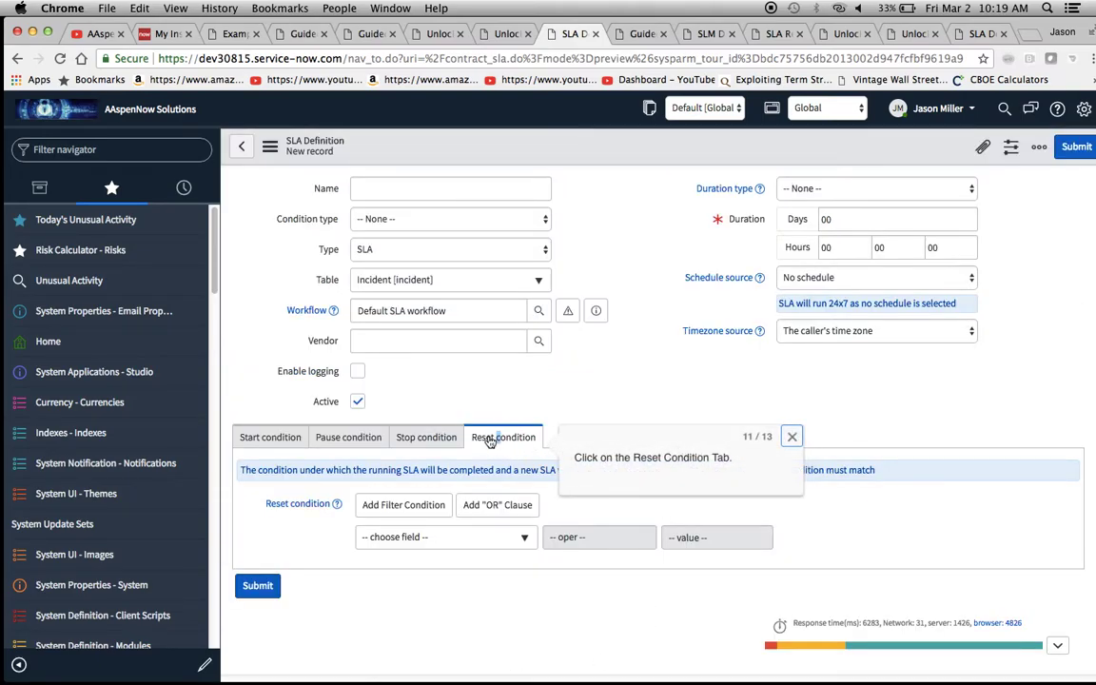
{"action": "left_click", "coordinate": [489, 435]}
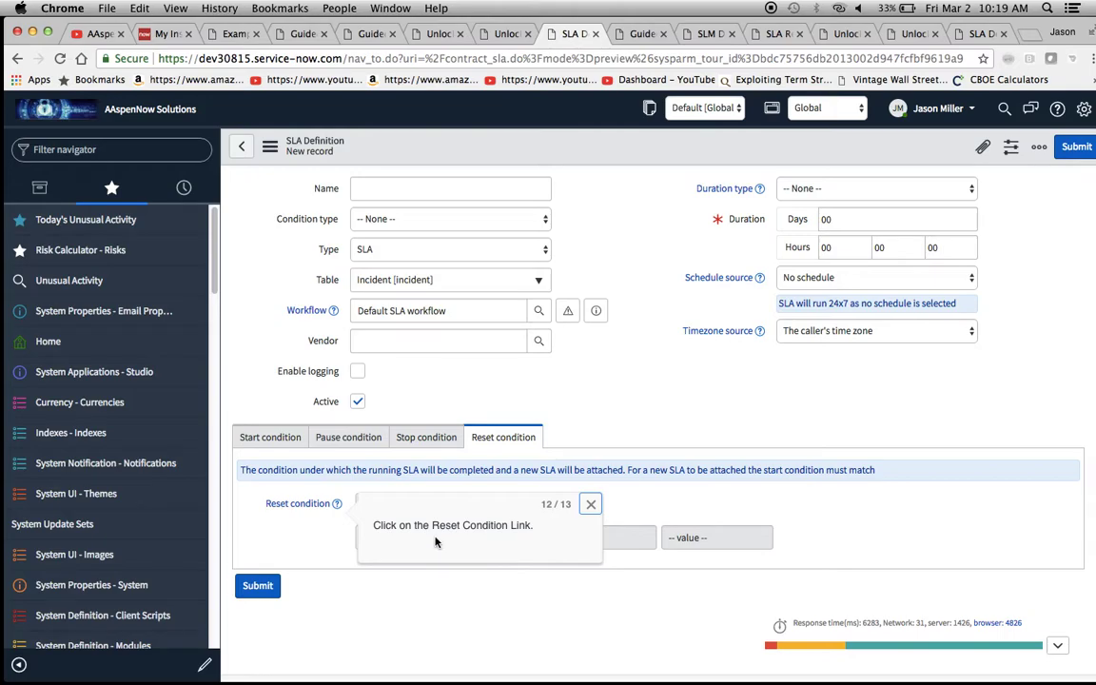
{"action": "left_click", "coordinate": [298, 503]}
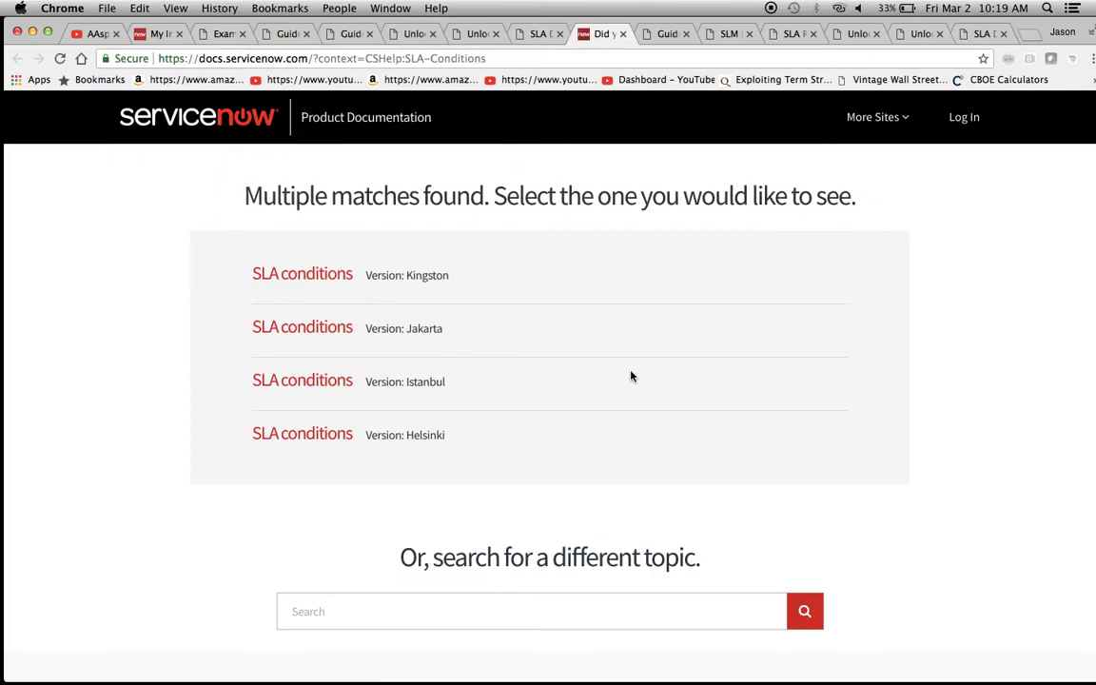
Close the SLA conditions documentation page and exit the tour at its last callout, dismissing the auto-launch question unanswered
{"action": "left_click", "coordinate": [623, 36]}
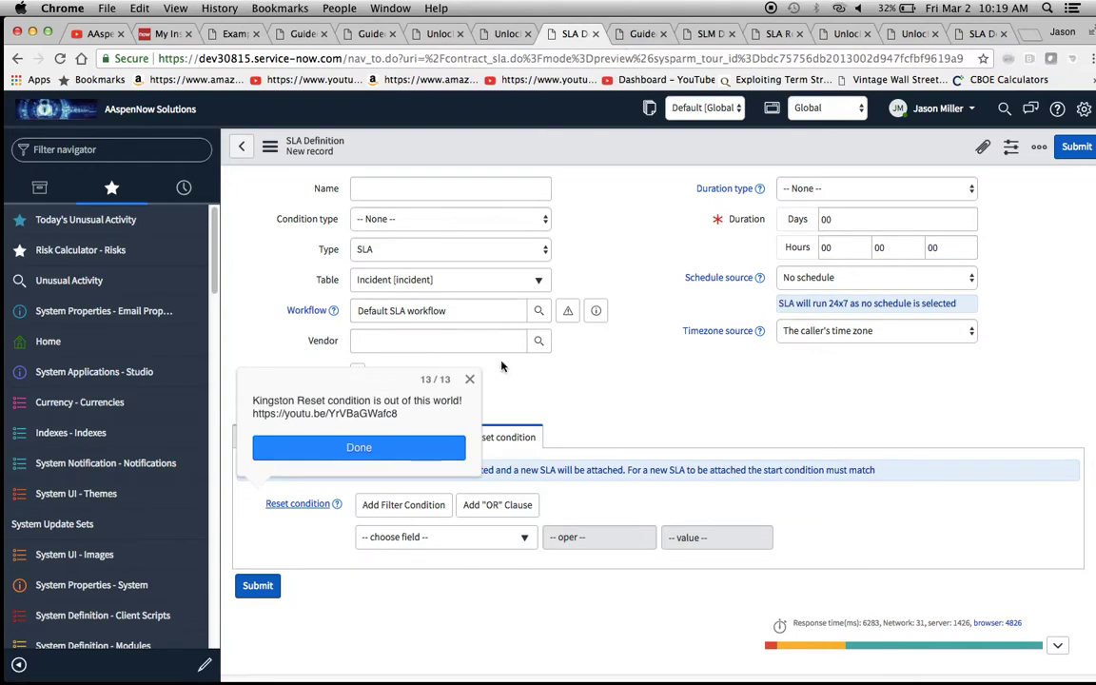
{"action": "left_click", "coordinate": [470, 380]}
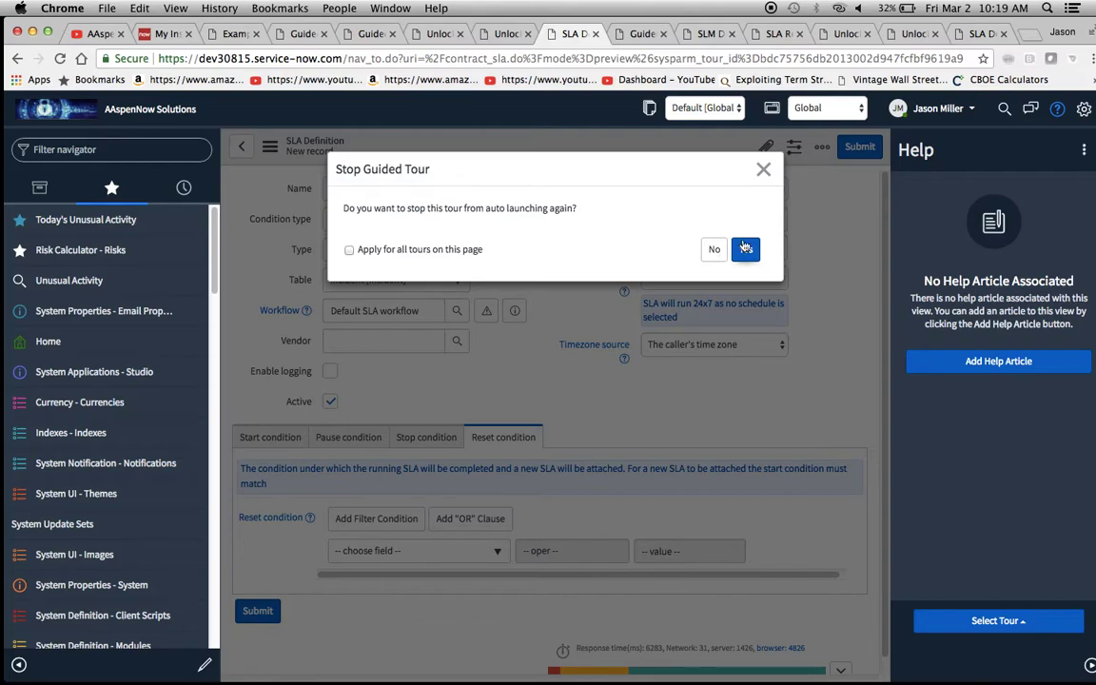
{"action": "left_click", "coordinate": [767, 169]}
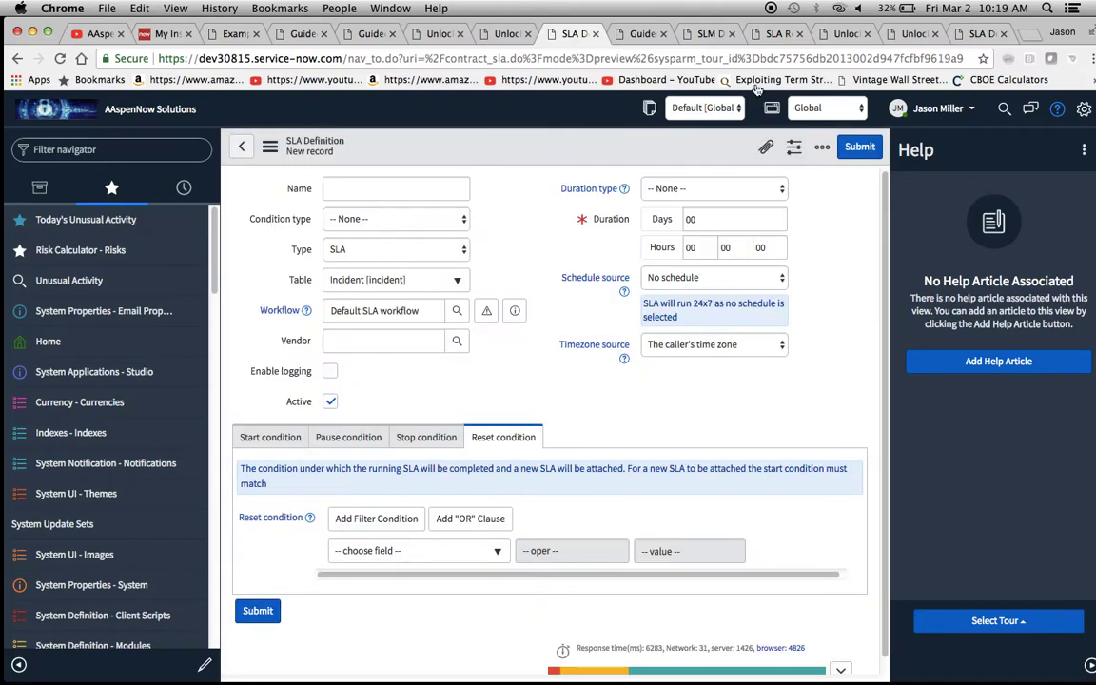
Go to the Guided Tours list and look through the tours, their contexts and their descriptions
{"action": "left_click", "coordinate": [640, 35]}
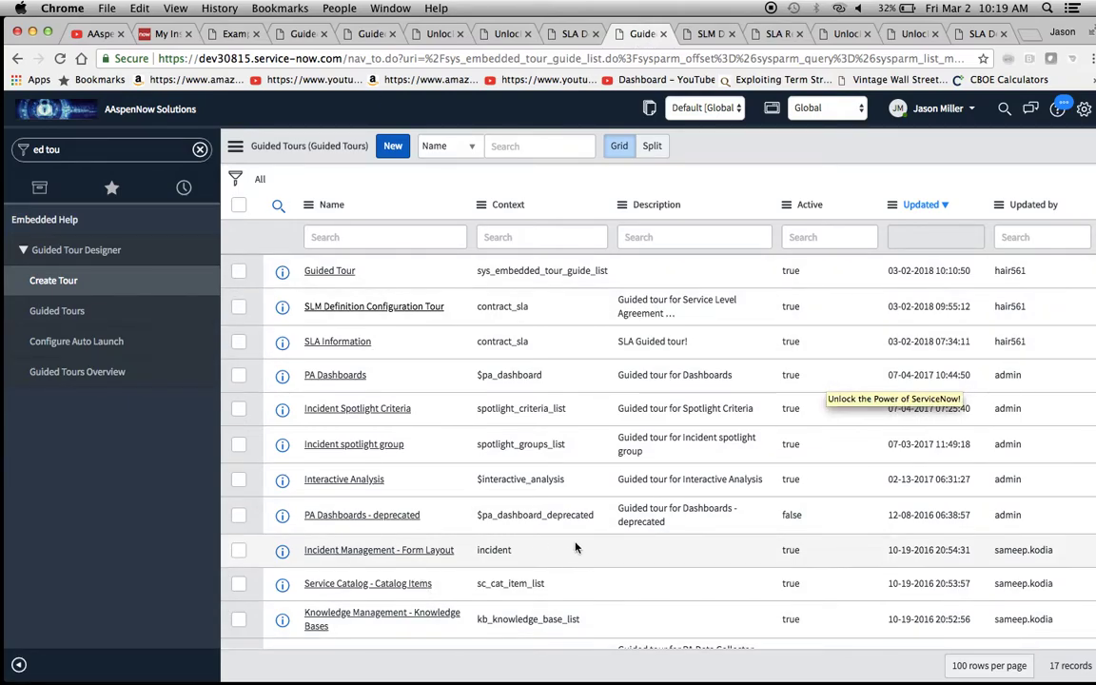
{"action": "scroll", "coordinate": [760, 579], "scroll_direction": "down", "scroll_amount": 5}
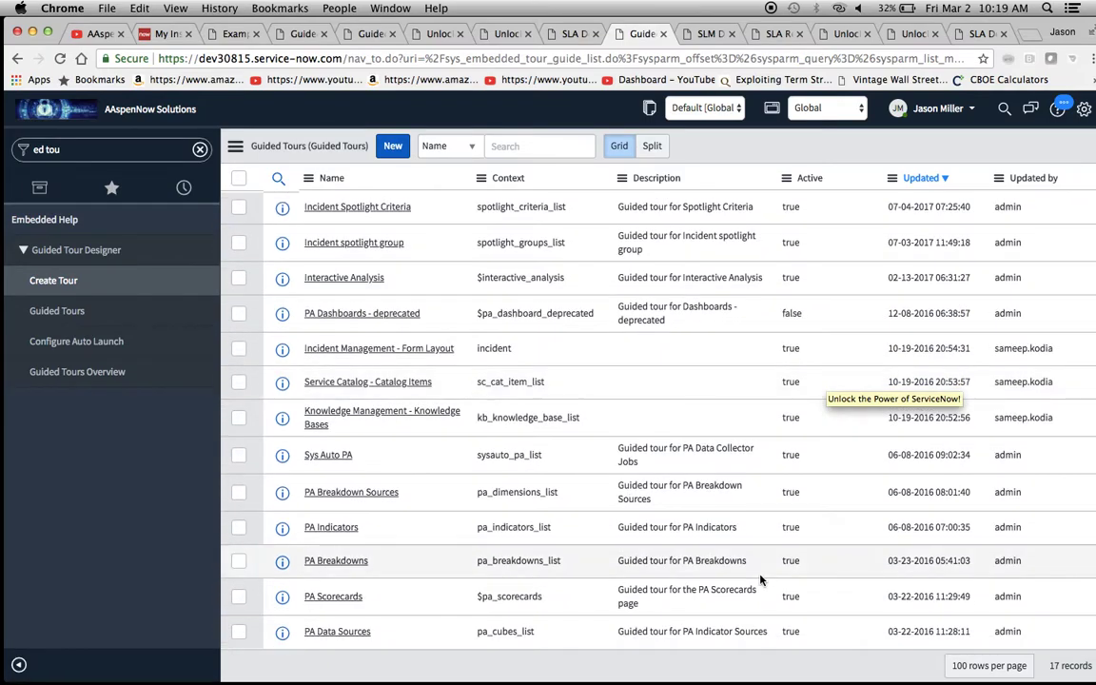
{"action": "scroll", "coordinate": [761, 579], "scroll_direction": "up", "scroll_amount": 6}
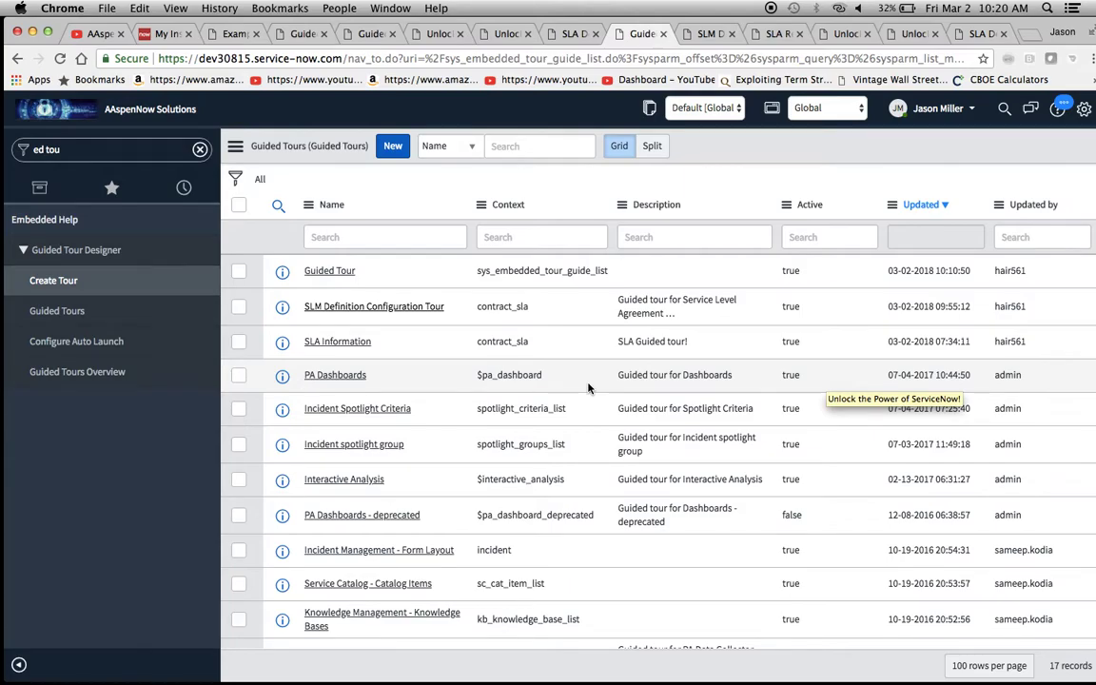
{"action": "scroll", "coordinate": [588, 388], "scroll_direction": "down", "scroll_amount": 2}
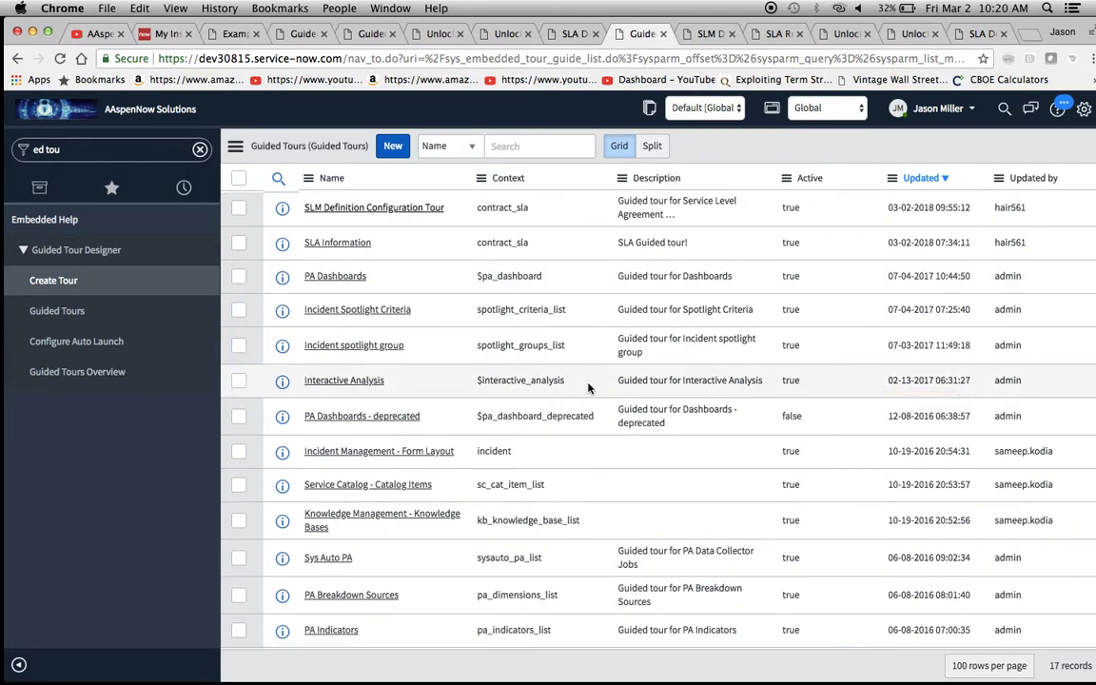
{"action": "scroll", "coordinate": [588, 388], "scroll_direction": "down", "scroll_amount": 2}
{"action": "scroll", "coordinate": [588, 388], "scroll_direction": "up", "scroll_amount": 4}
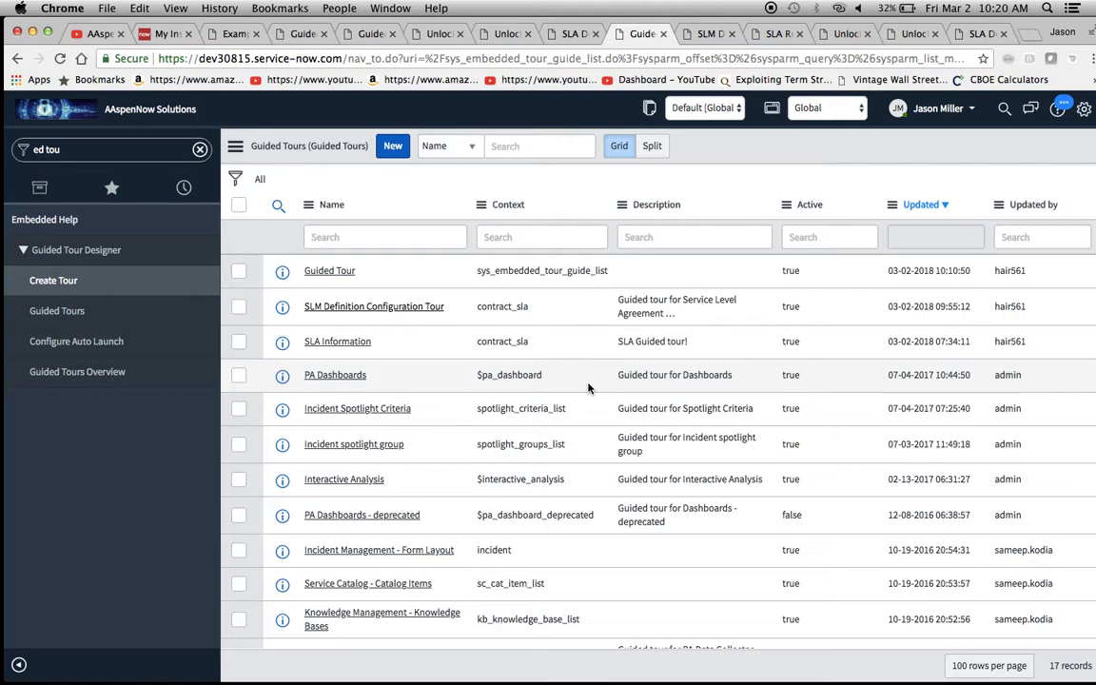
Go to the SLM Definition Configuration Tour record and review its Guided Tour Steps list
{"action": "left_click", "coordinate": [708, 34]}
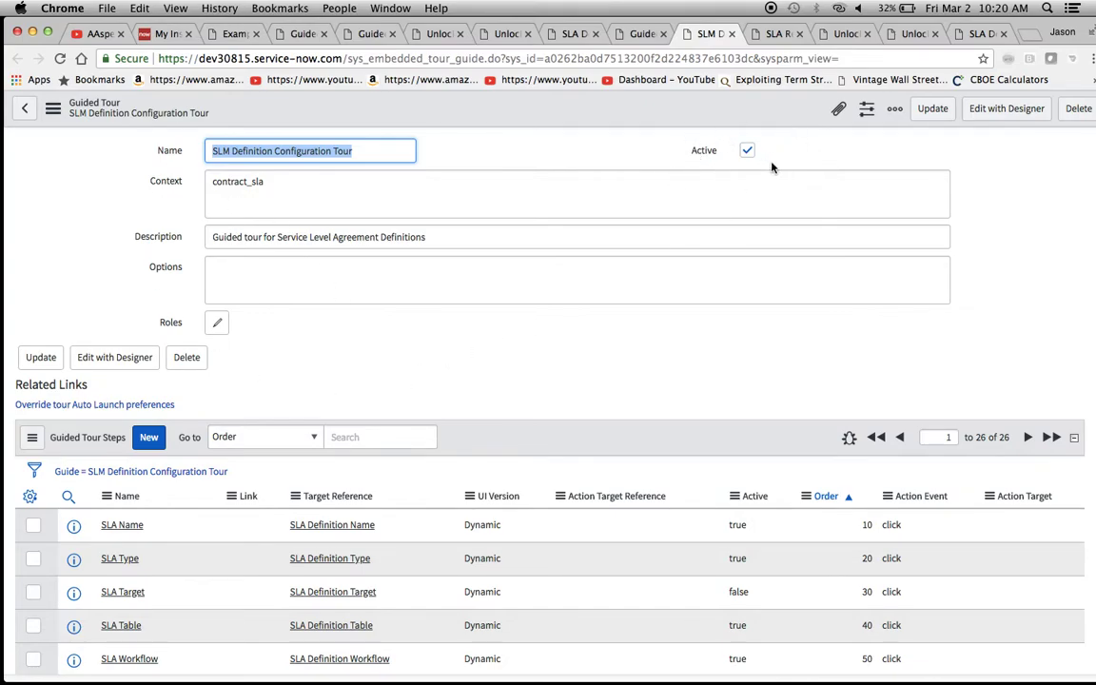
{"action": "scroll", "coordinate": [404, 367], "scroll_direction": "down", "scroll_amount": 2}
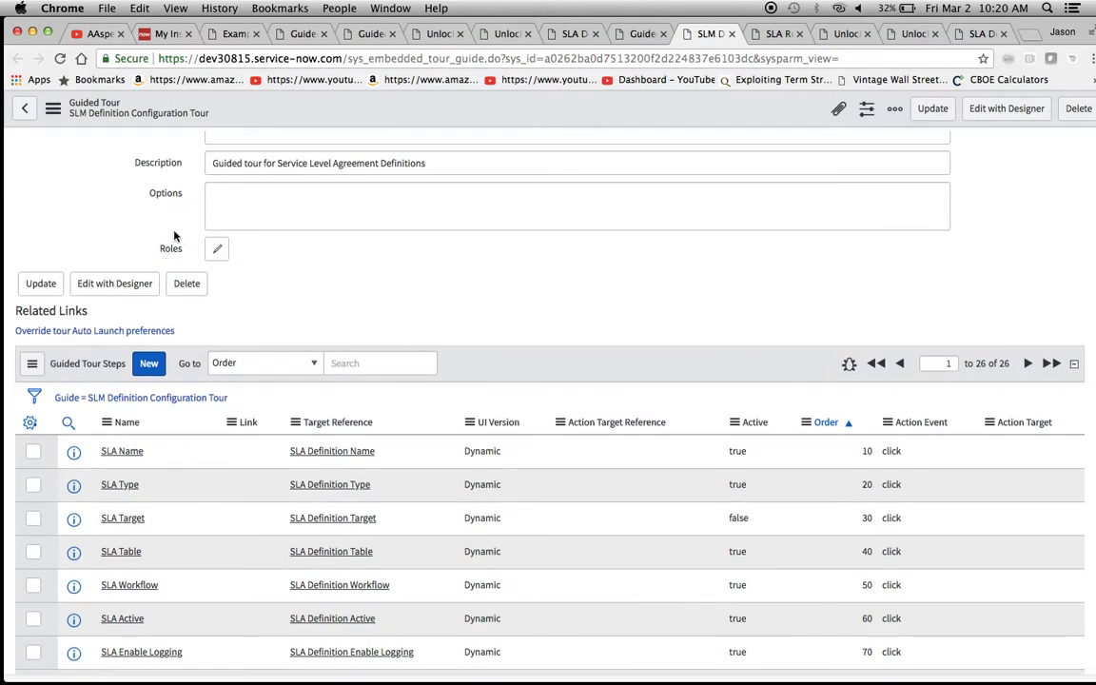
{"action": "scroll", "coordinate": [390, 277], "scroll_direction": "down", "scroll_amount": 4}
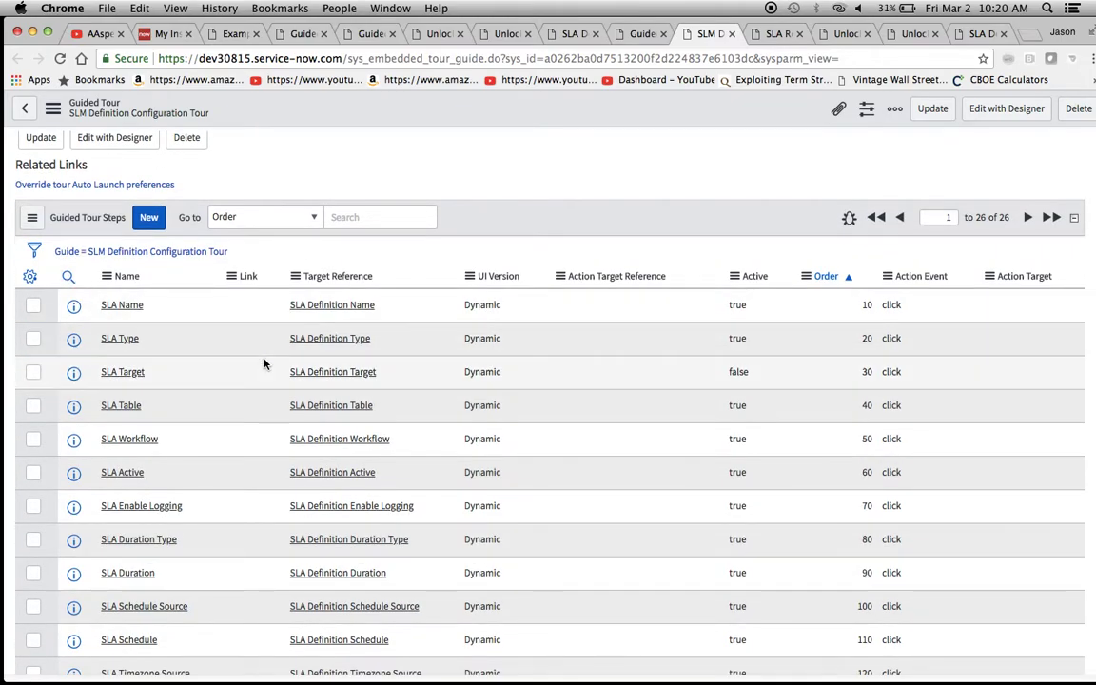
{"action": "scroll", "coordinate": [264, 362], "scroll_direction": "down", "scroll_amount": 5}
{"action": "scroll", "coordinate": [561, 393], "scroll_direction": "up", "scroll_amount": 3}
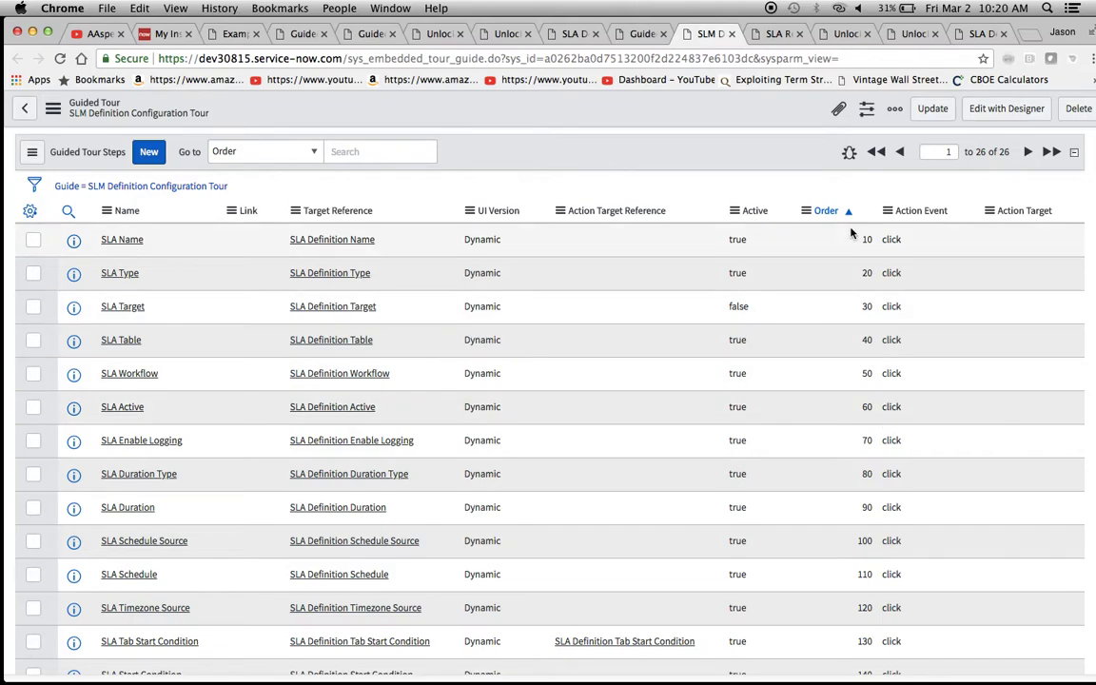
Look through the remaining steps of the SLM Definition Configuration Tour down to SLA Save and return to the first steps
{"action": "scroll", "coordinate": [607, 333], "scroll_direction": "down", "scroll_amount": 8}
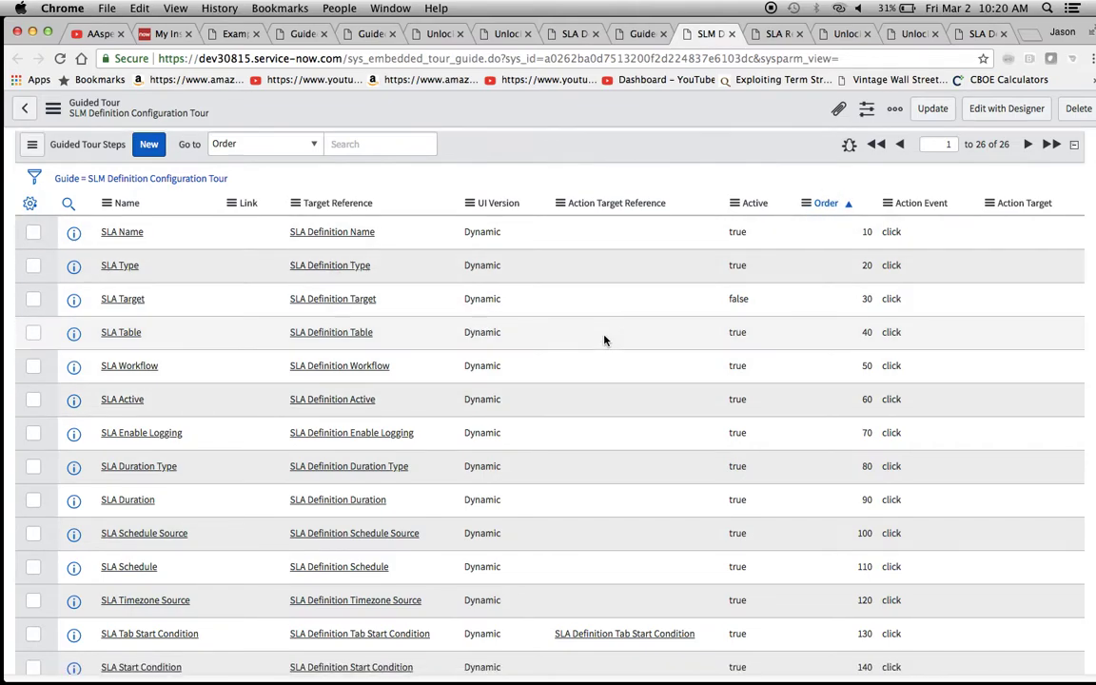
{"action": "scroll", "coordinate": [603, 339], "scroll_direction": "down", "scroll_amount": 4}
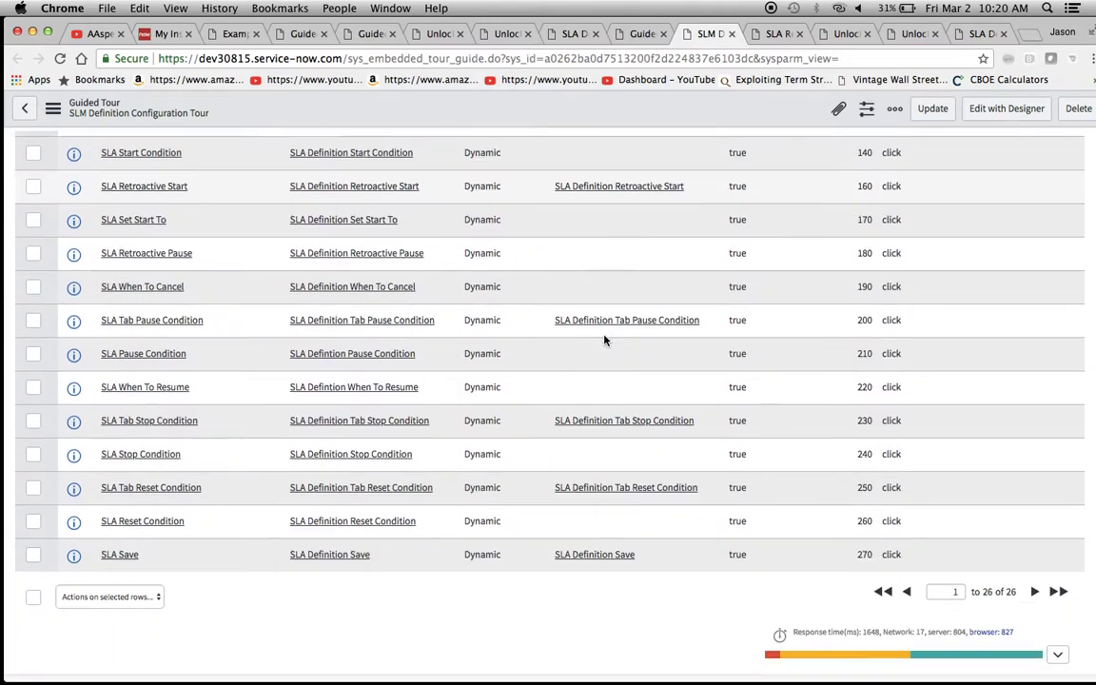
{"action": "scroll", "coordinate": [604, 340], "scroll_direction": "up", "scroll_amount": 9}
{"action": "scroll", "coordinate": [604, 340], "scroll_direction": "up", "scroll_amount": 3}
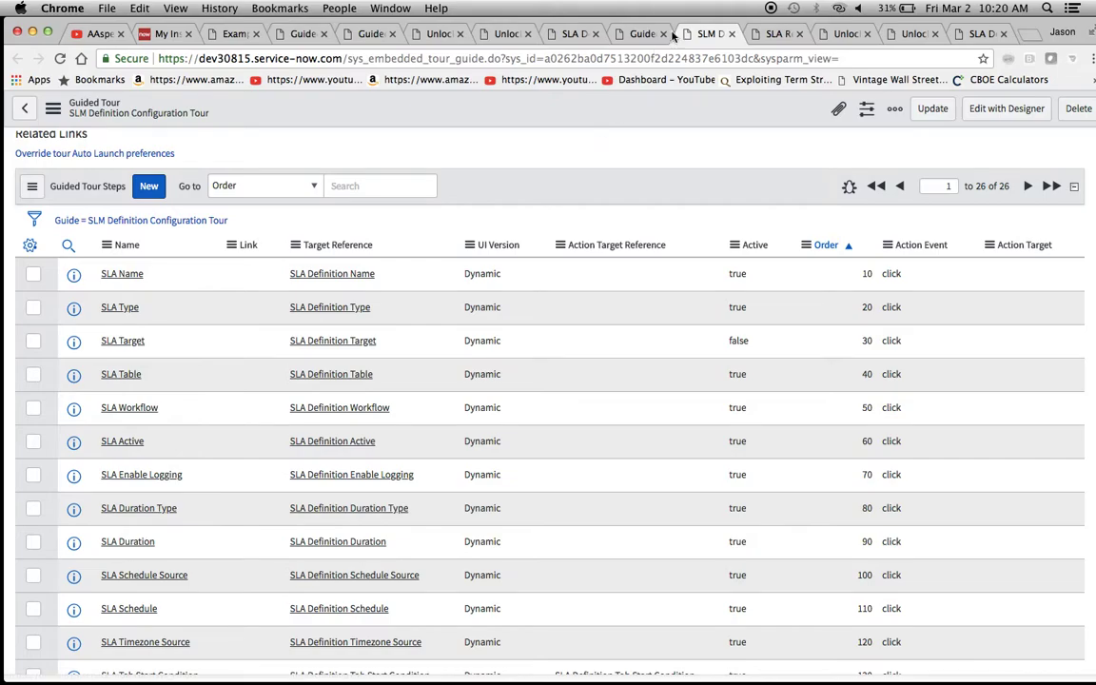
Go to the SLA Retroactive Start tour step record and review its content, target reference and placement
{"action": "left_click", "coordinate": [767, 37]}
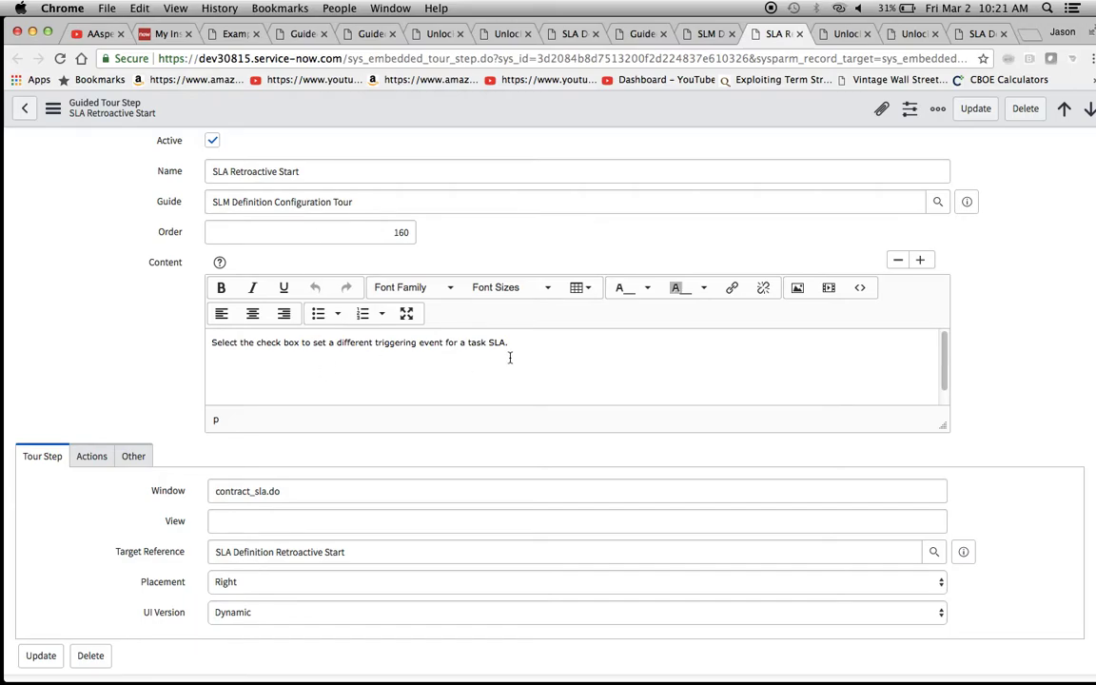
{"action": "scroll", "coordinate": [510, 358], "scroll_direction": "down", "scroll_amount": 3}
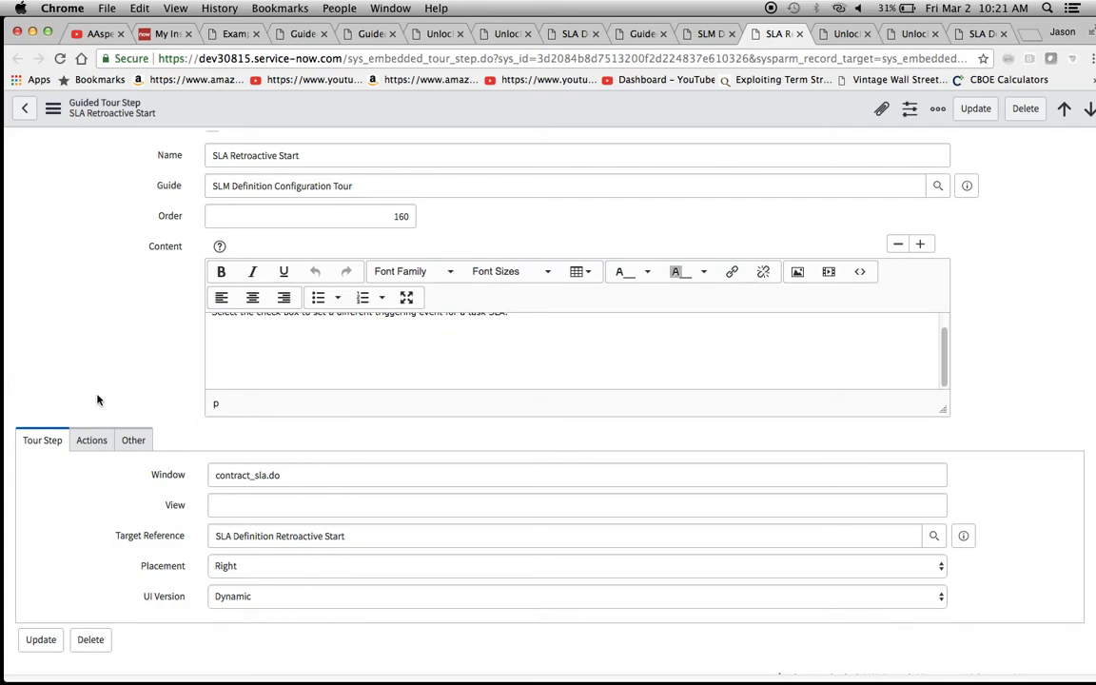
{"action": "scroll", "coordinate": [342, 325], "scroll_direction": "up", "scroll_amount": 3}
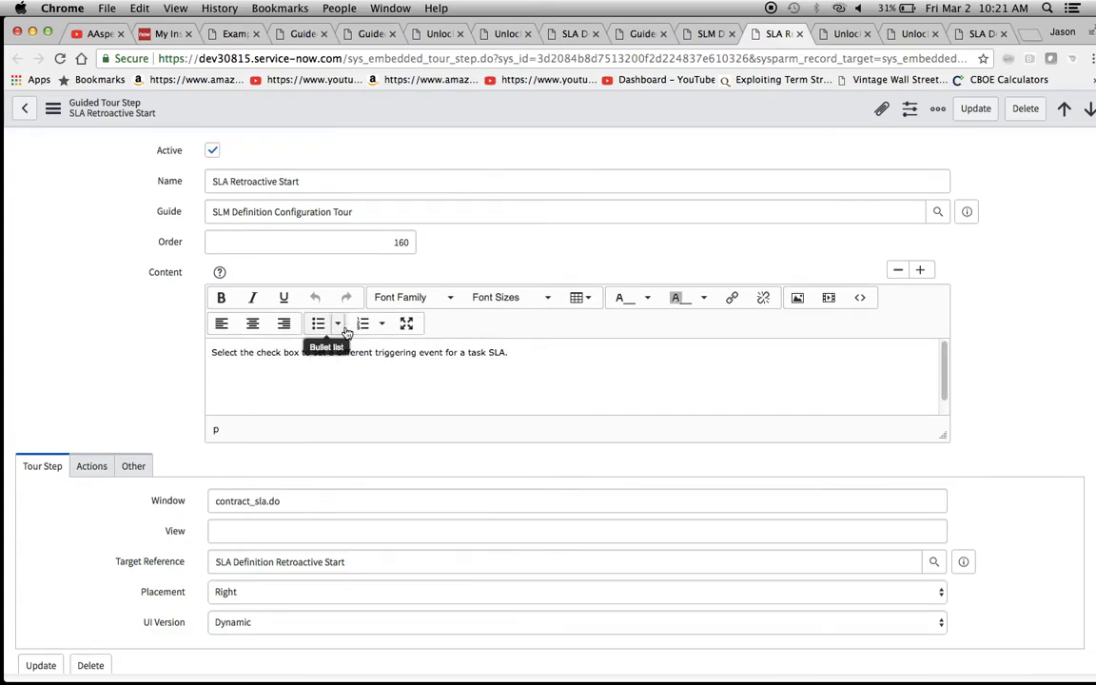
Go to the Configure Auto Launch pages, filter them by contract, and look at the sort options without changing them
{"action": "left_click", "coordinate": [843, 36]}
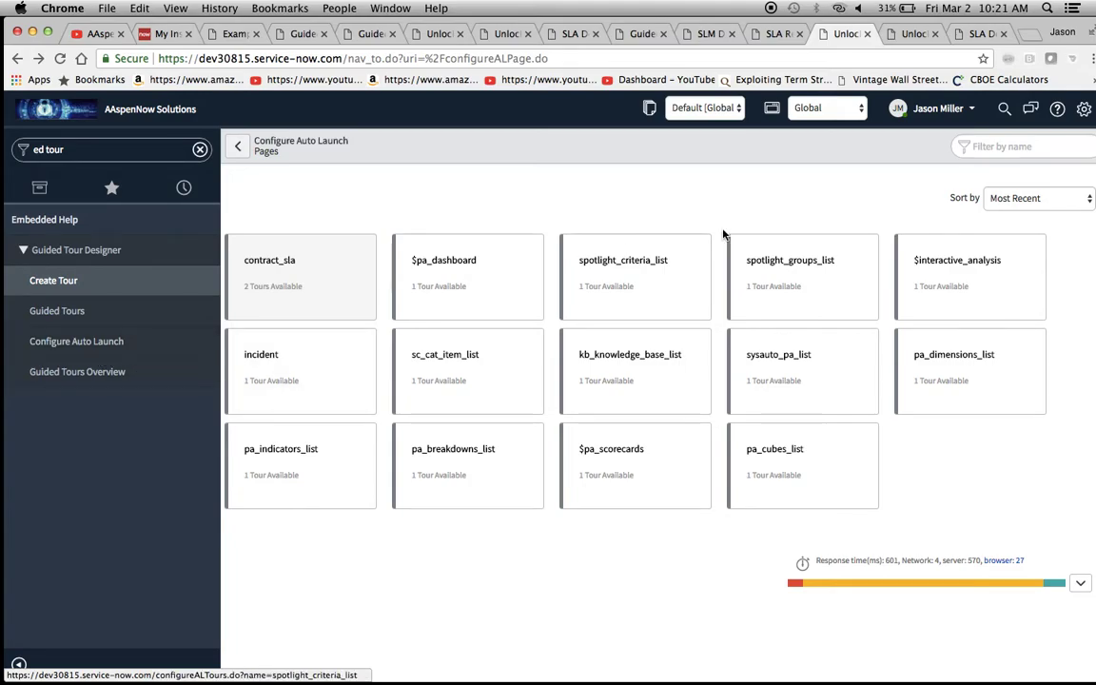
{"action": "left_click", "coordinate": [1012, 145]}
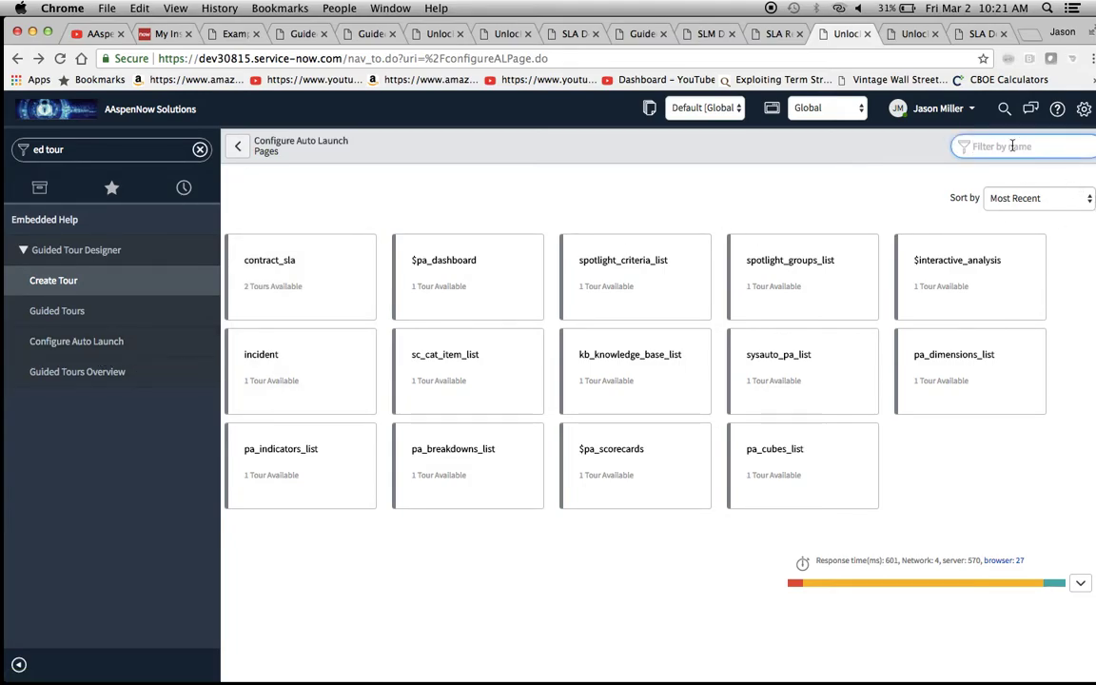
{"action": "type", "text": "contract"}
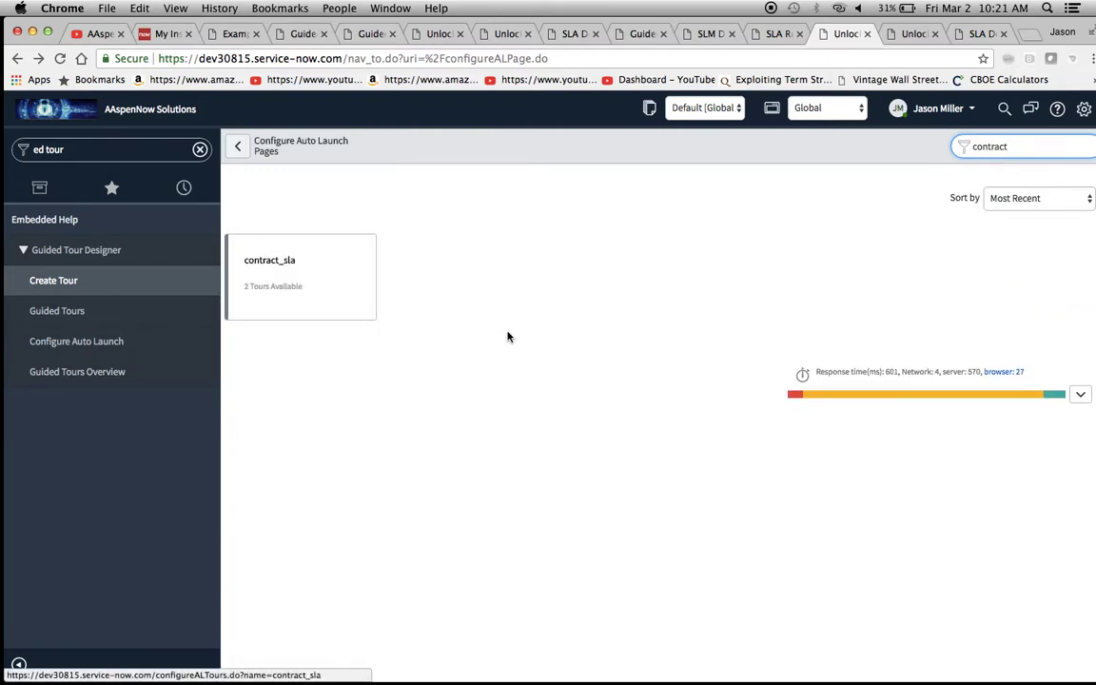
{"action": "left_click", "coordinate": [1034, 201]}
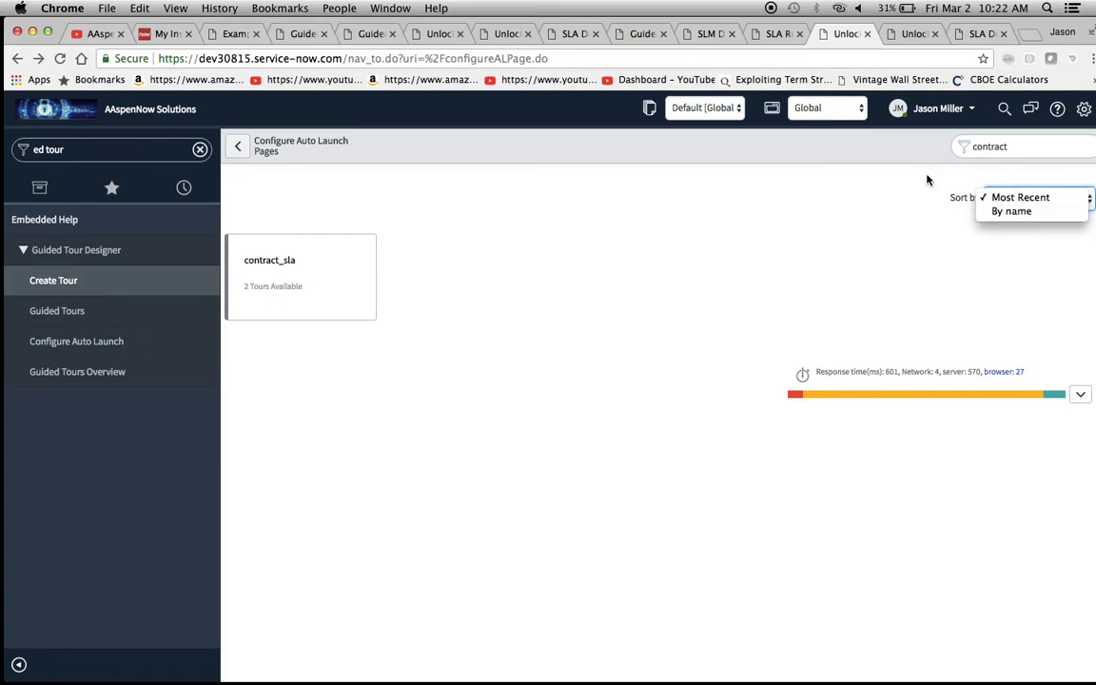
{"action": "left_click", "coordinate": [1037, 175]}
Clear the name filter and open the auto-launch configuration of the contract_sla page
{"action": "double_click", "coordinate": [1028, 151]}
{"action": "key", "text": "BackSpace"}
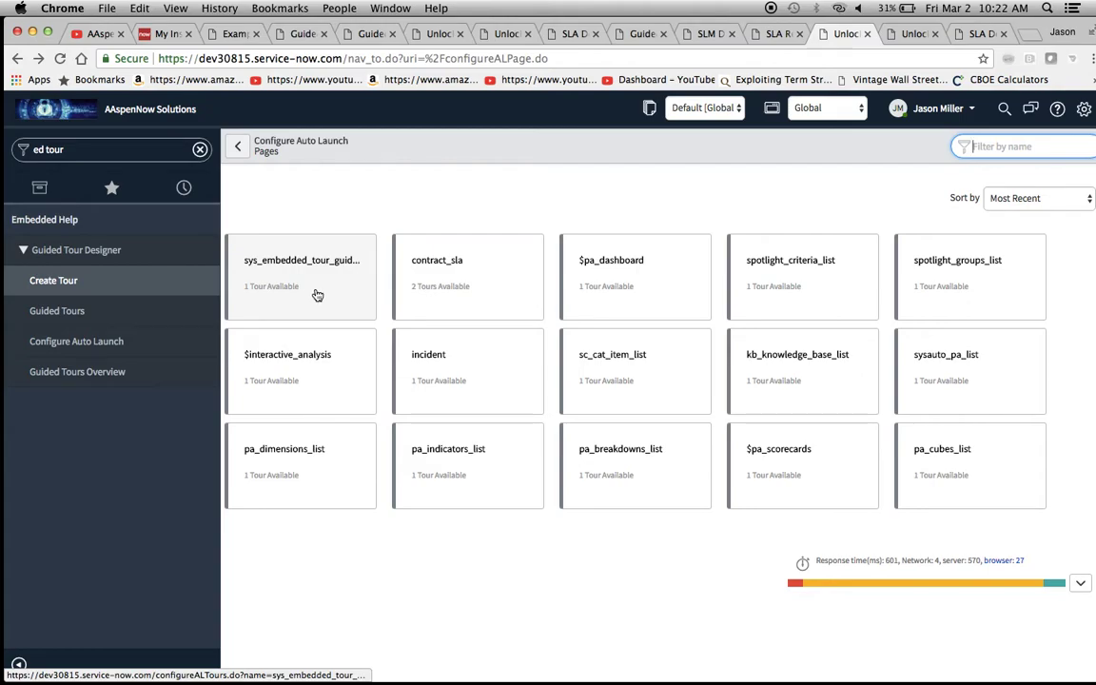
{"action": "left_click", "coordinate": [442, 294]}
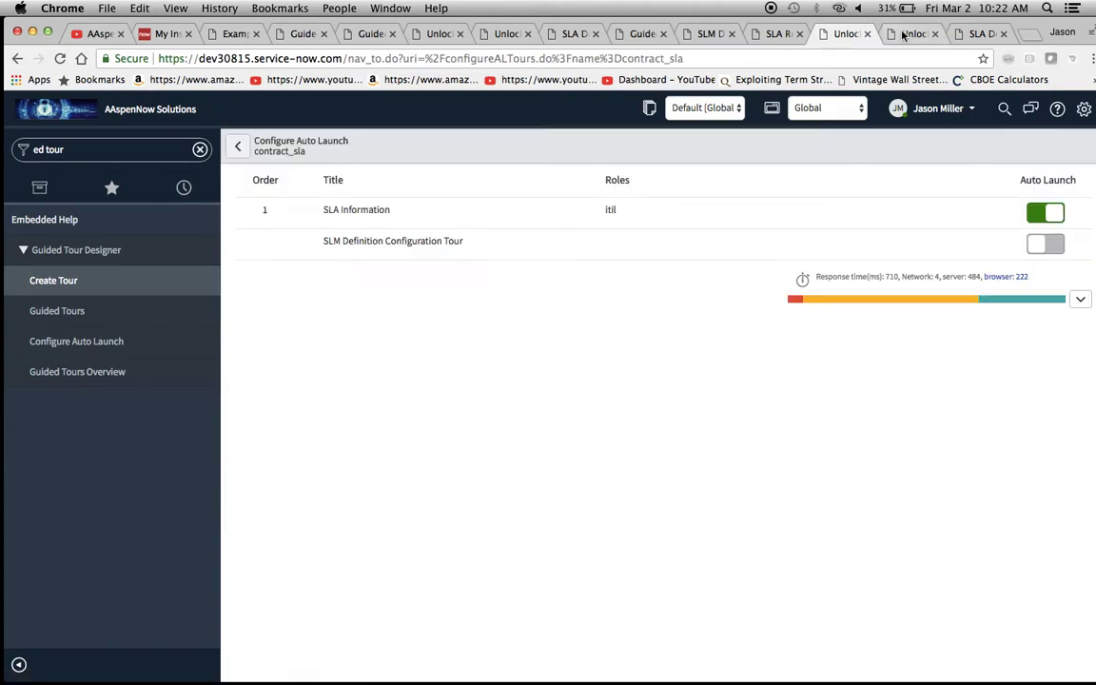
In the separately opened contract_sla auto-launch page, turn on Auto Launch for the SLM Definition Configuration Tour
{"action": "left_click", "coordinate": [910, 34]}
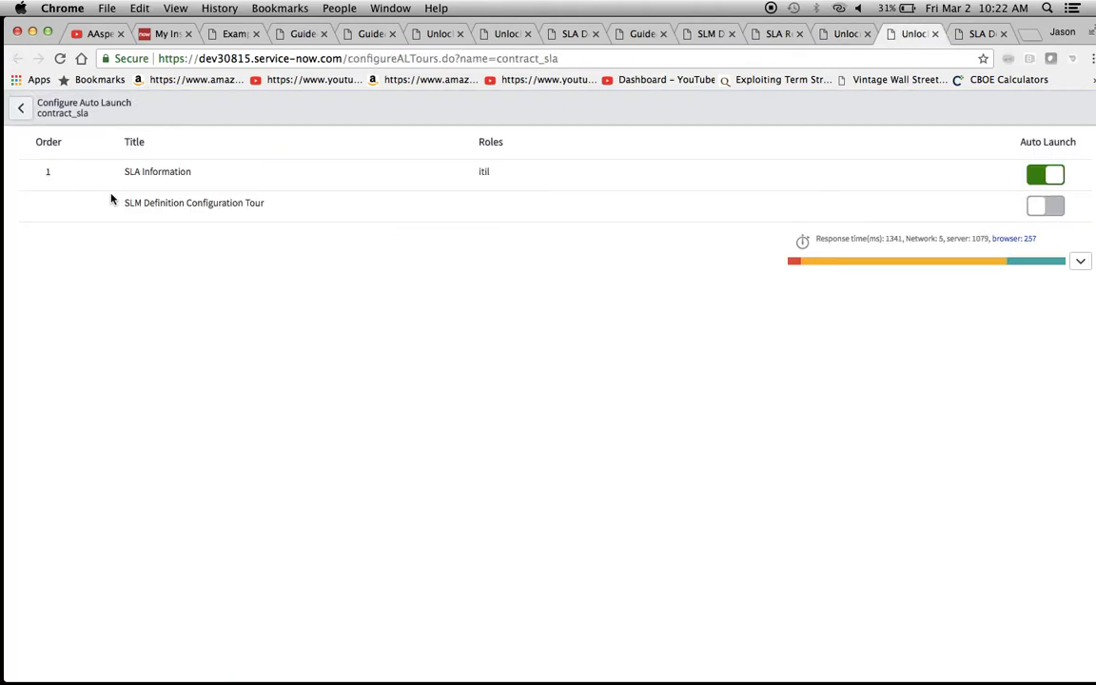
{"action": "left_click", "coordinate": [205, 179]}
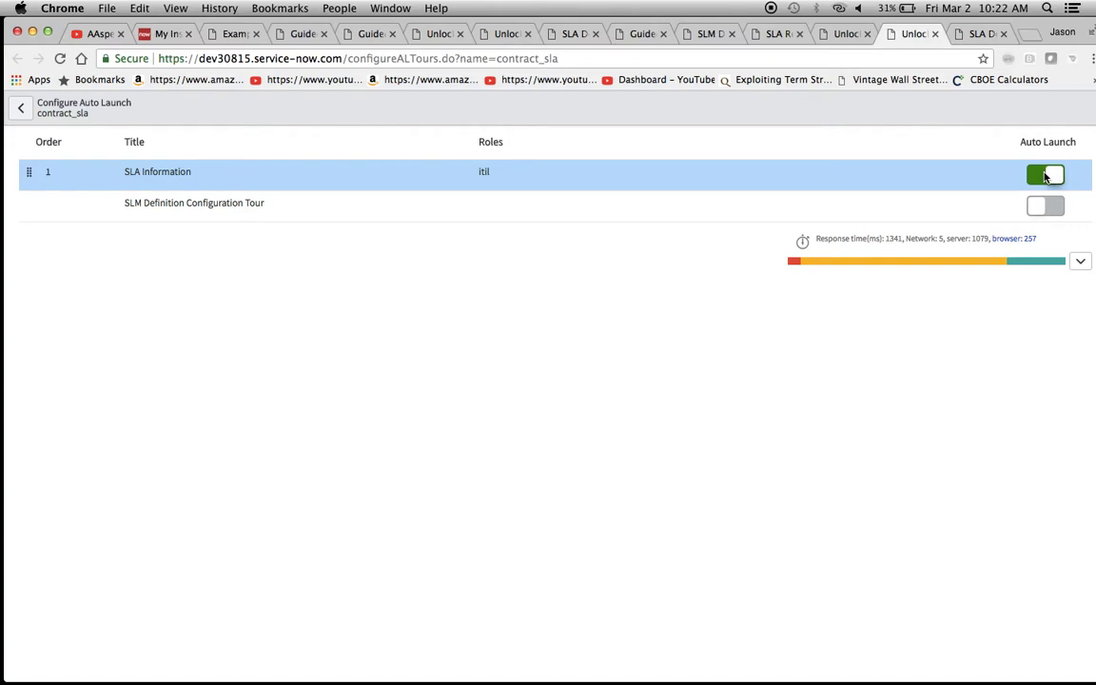
{"action": "left_click", "coordinate": [1042, 206]}
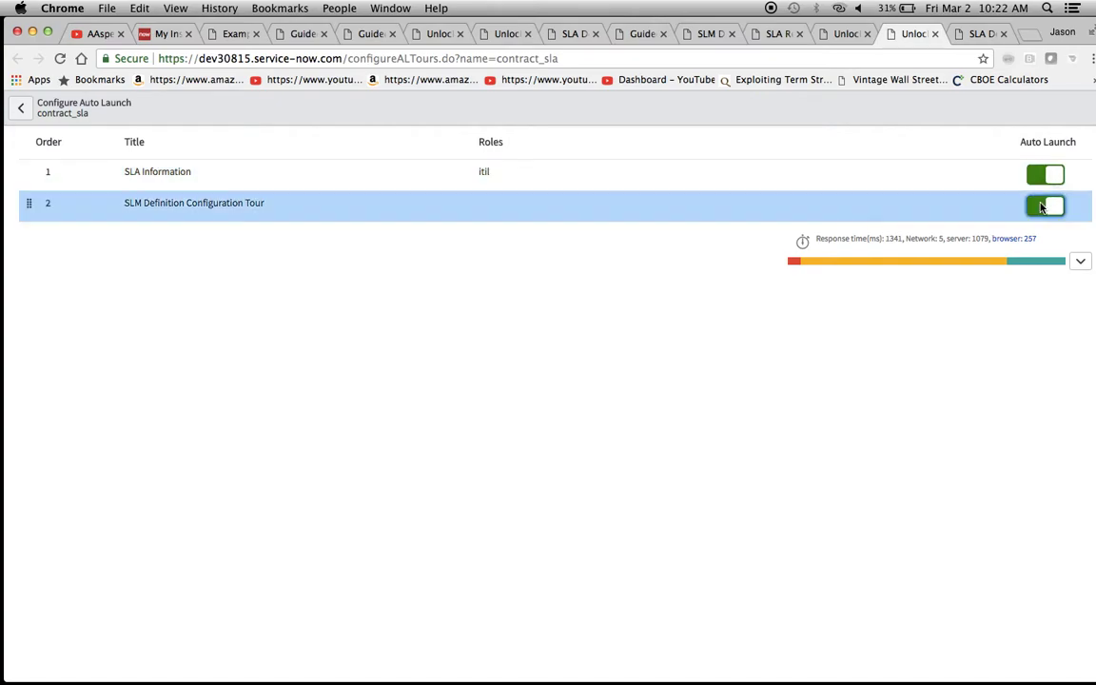
Try moving the SLM Definition Configuration Tour ahead of SLA Information in the launch order, and move SLA Information back to first place
{"action": "left_click", "coordinate": [26, 207]}
{"action": "left_click_drag", "start_coordinate": [26, 208], "coordinate": [33, 169]}
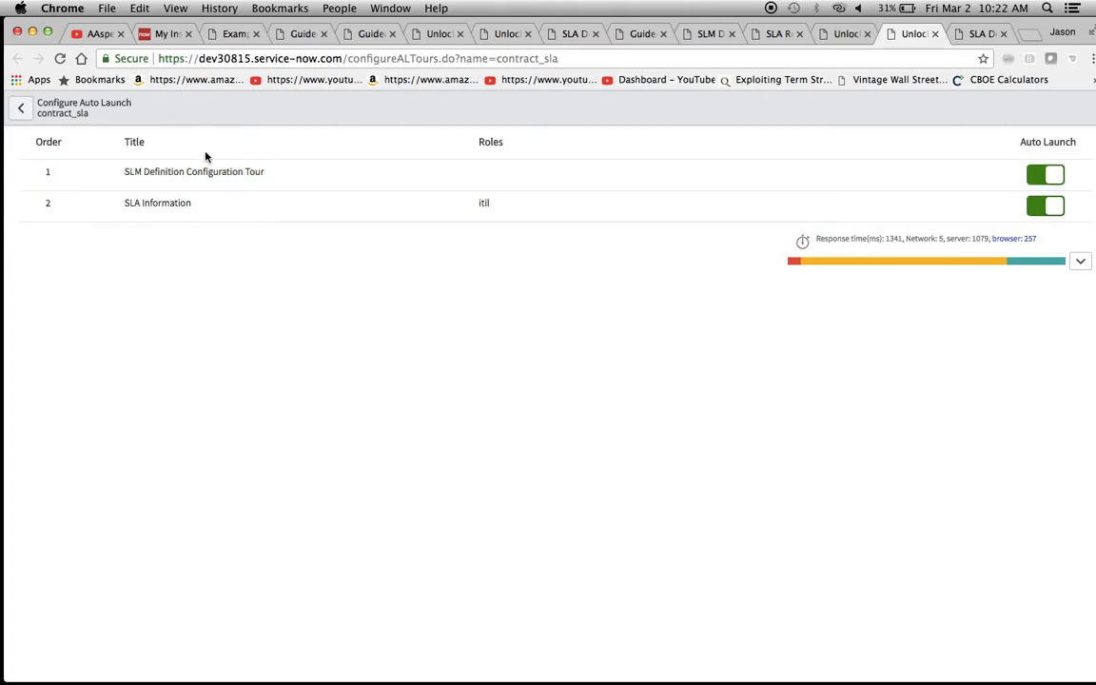
{"action": "left_click", "coordinate": [31, 208]}
{"action": "left_click_drag", "start_coordinate": [30, 207], "coordinate": [31, 163]}
Switch to the new SLA Definition record and reload its form
{"action": "left_click", "coordinate": [971, 38]}
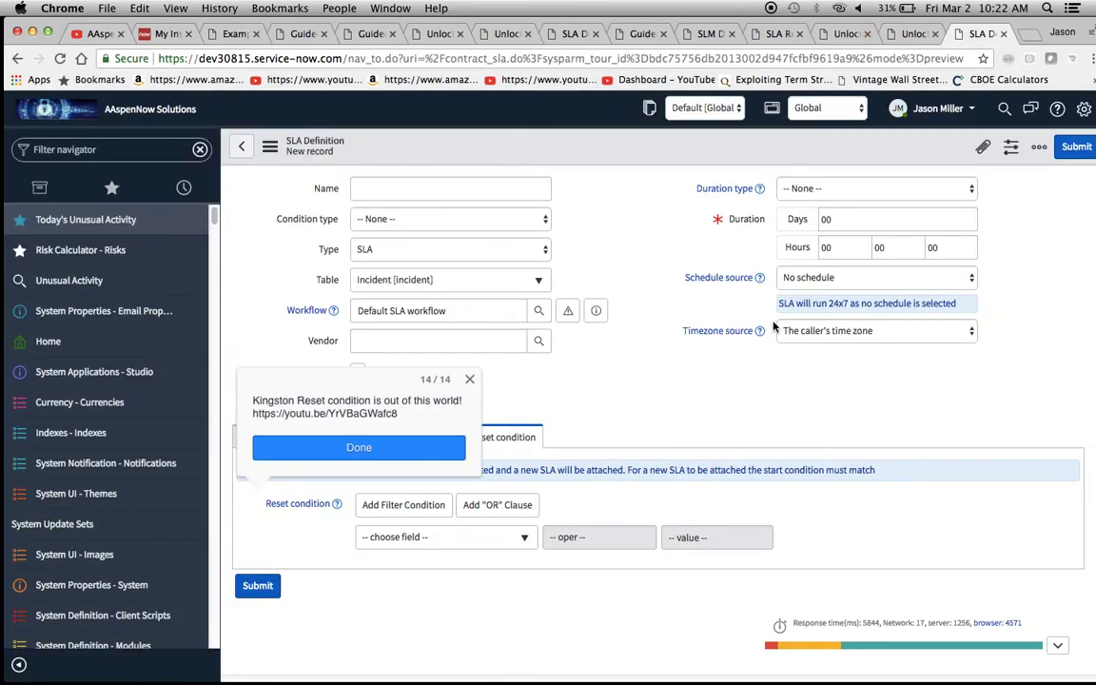
{"action": "right_click", "coordinate": [655, 167]}
{"action": "left_click", "coordinate": [674, 284]}
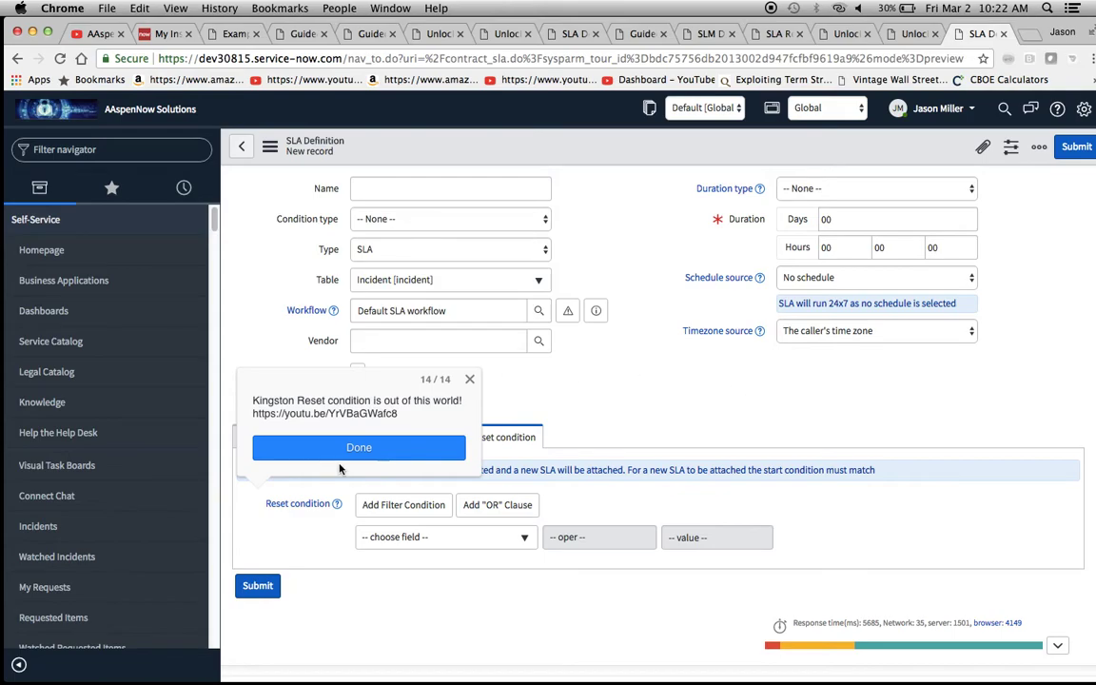
Close the 14/14 tour callout and start the SLA Information tour from the help's list of tours
{"action": "left_click", "coordinate": [474, 381]}
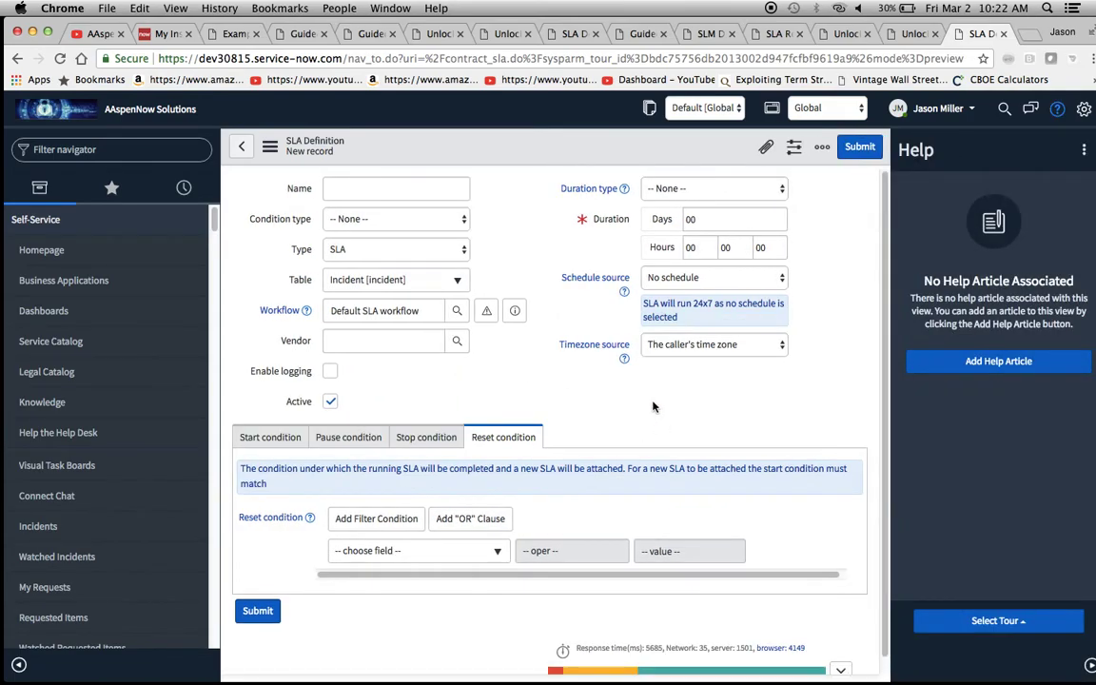
{"action": "left_click", "coordinate": [1028, 624]}
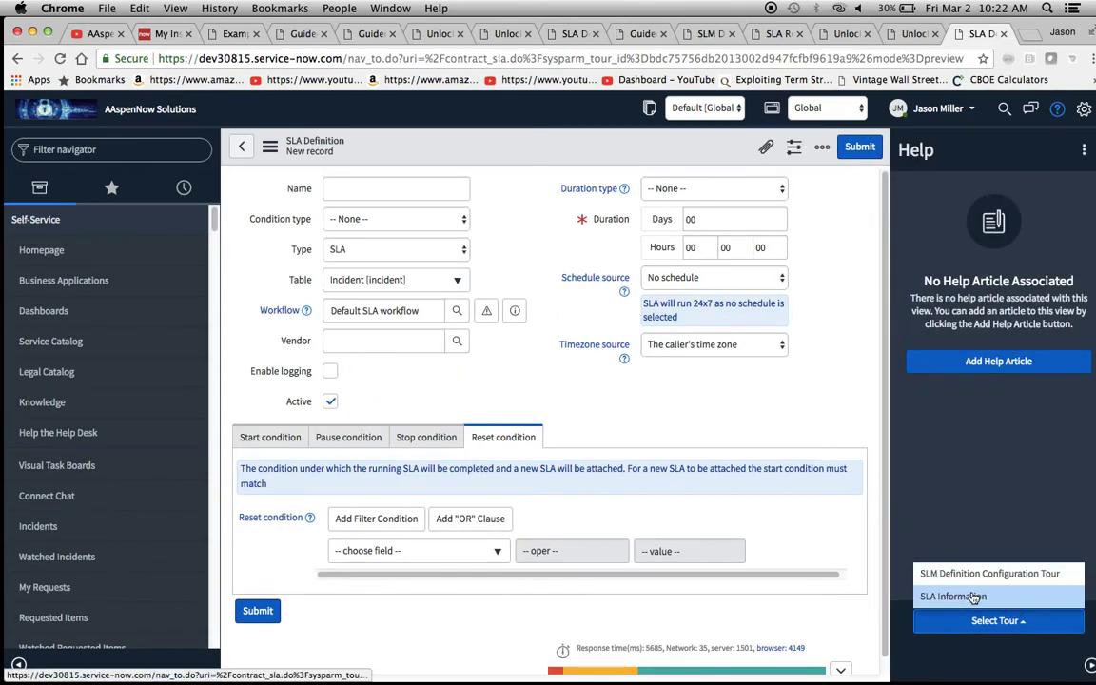
{"action": "left_click", "coordinate": [904, 539]}
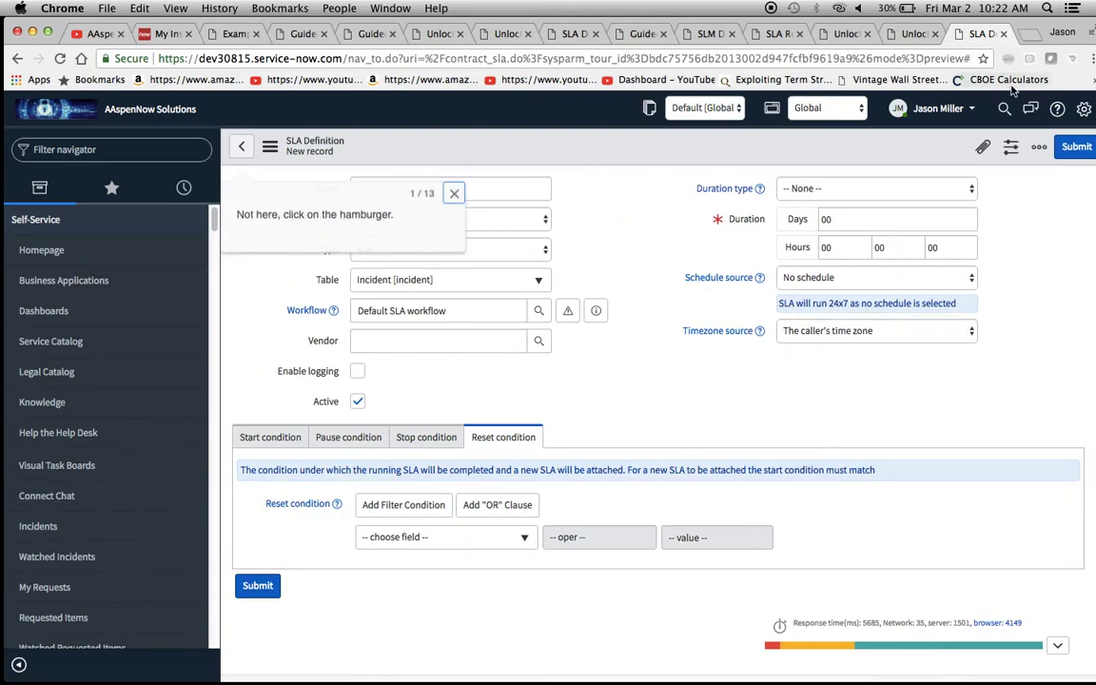
Reload the SLA Definition form to test the tour's auto-launch and exit the tour at its second callout
{"action": "right_click", "coordinate": [574, 133]}
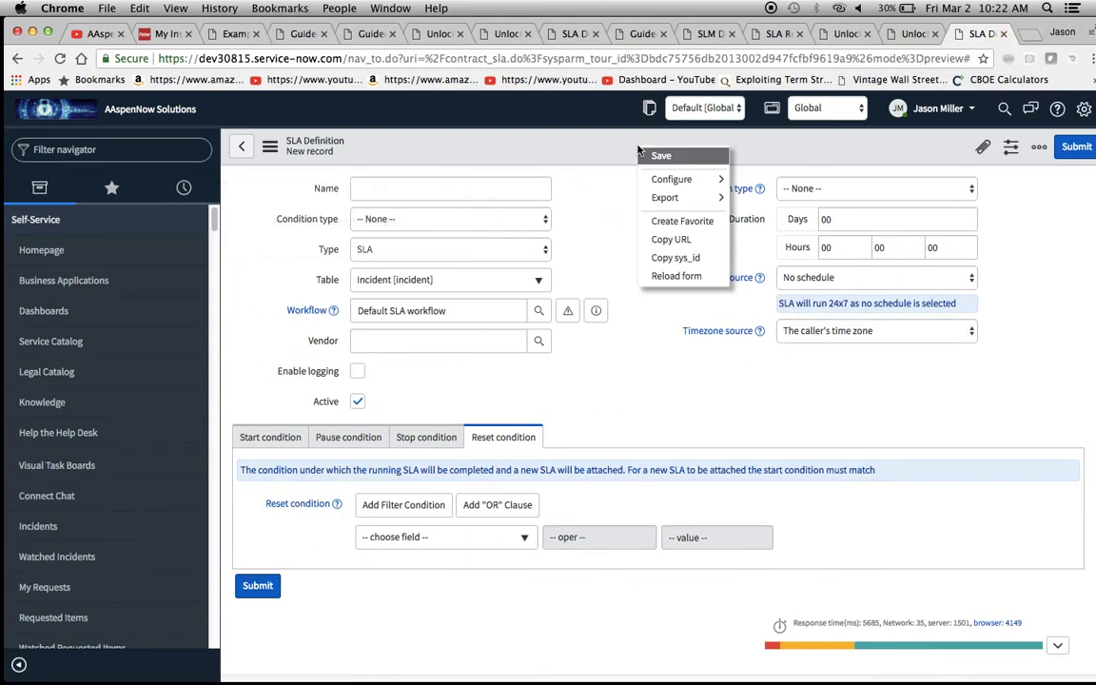
{"action": "left_click", "coordinate": [668, 280]}
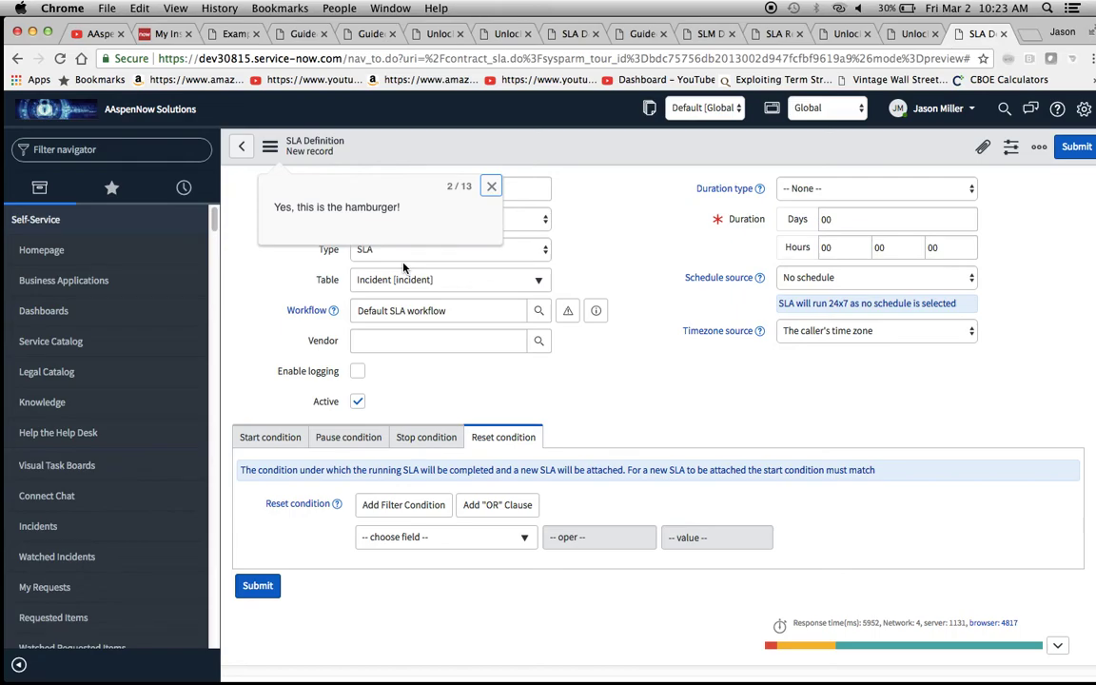
{"action": "left_click", "coordinate": [491, 186]}
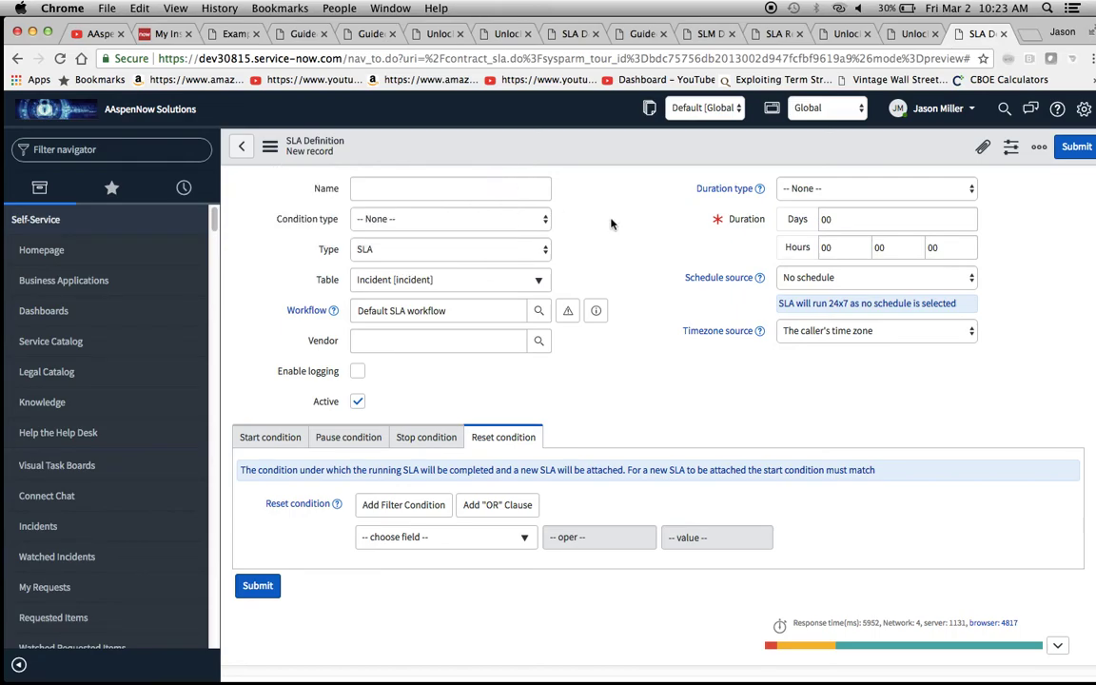